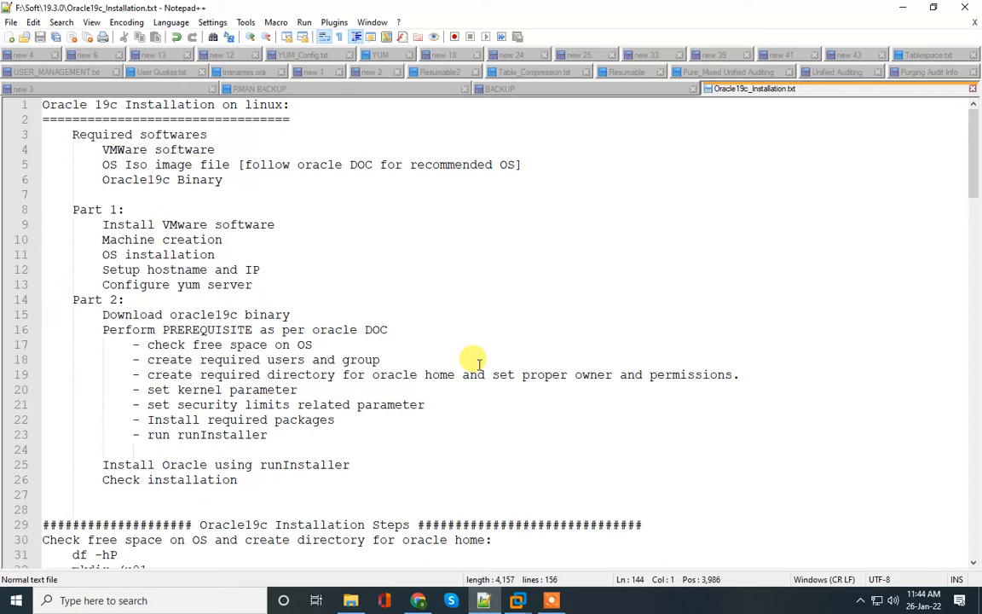
# Step: Review the Oracle 19c installation search results and the Database Installation Guide for Linux in the browser
pyautogui.click(418, 601)
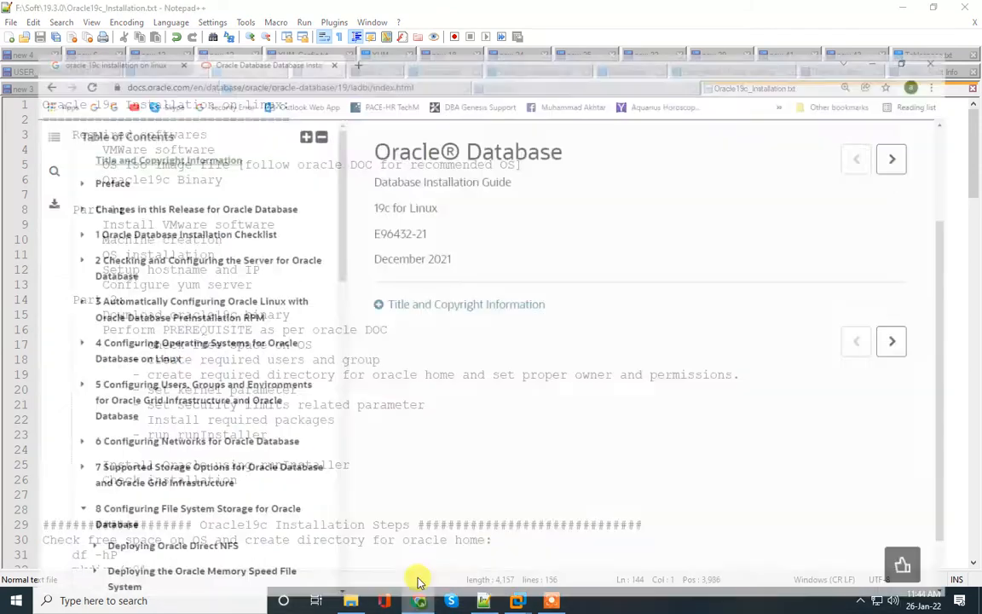
pyautogui.click(103, 12)
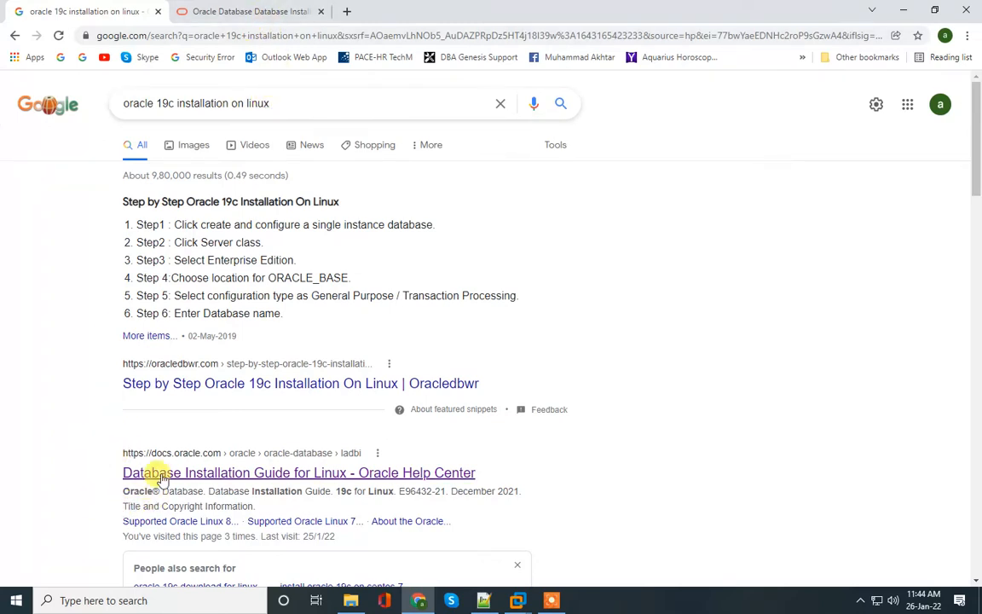
pyautogui.click(239, 11)
pyautogui.scroll(2, 296, 209)
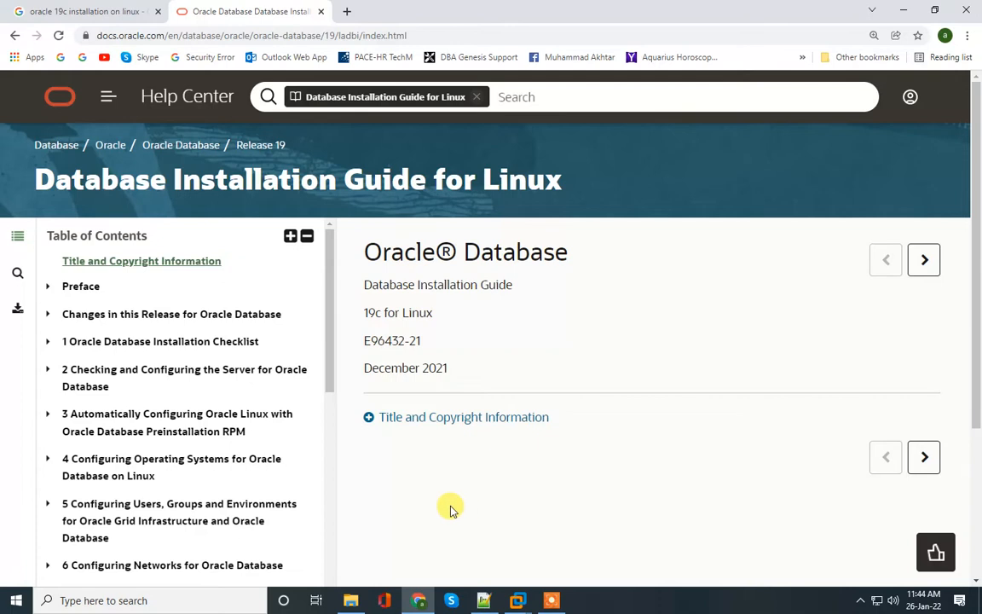
# Step: Look over the installation steps in the notes, leaving the caret on line 32, then bring up Machine1
pyautogui.click(484, 602)
pyautogui.scroll(-7, 256, 400)
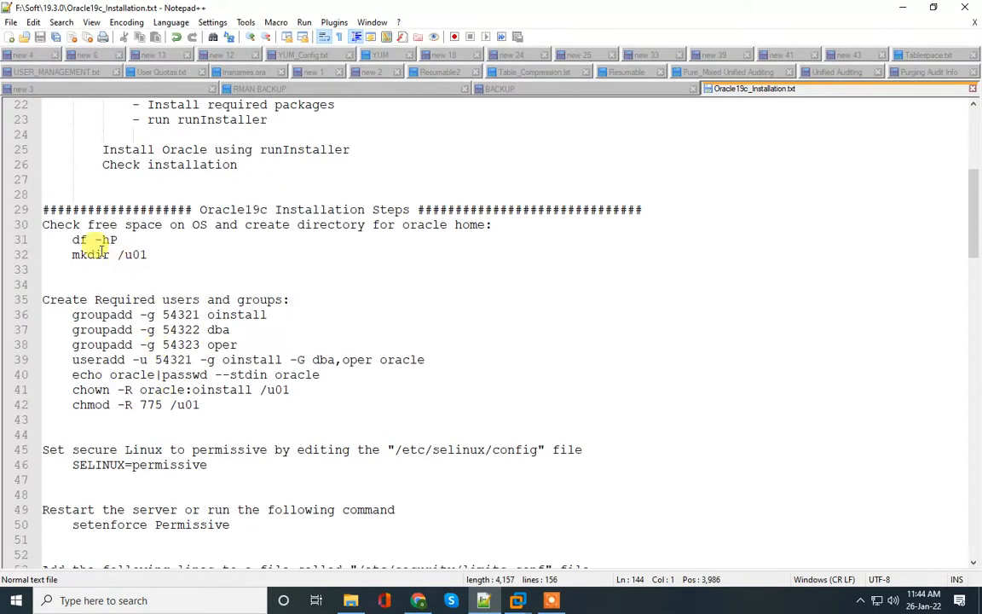
pyautogui.click(45, 206)
pyautogui.moveTo(45, 206); pyautogui.dragTo(372, 564)
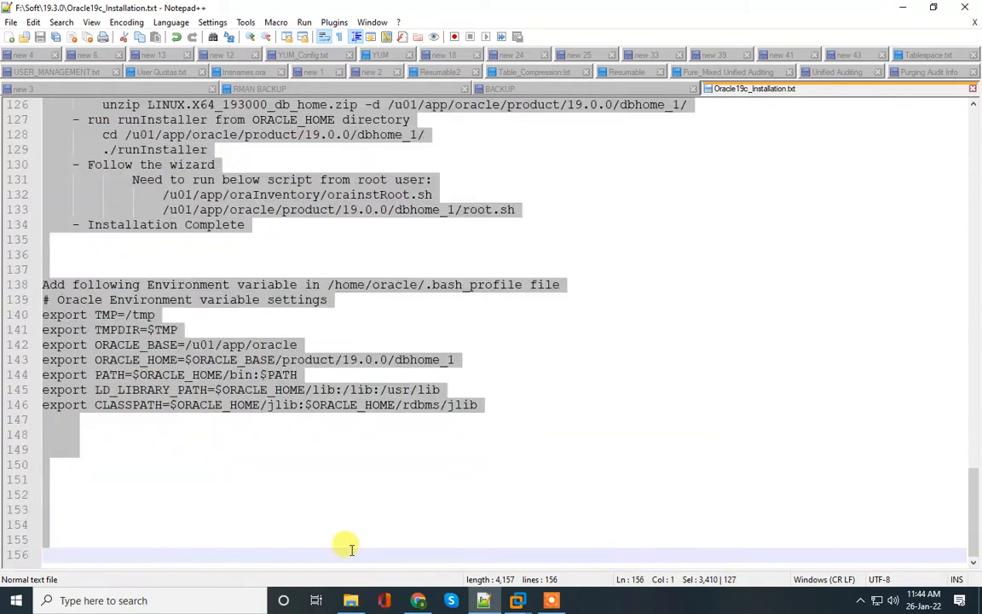
pyautogui.scroll(8, 258, 431)
pyautogui.scroll(20, 259, 426)
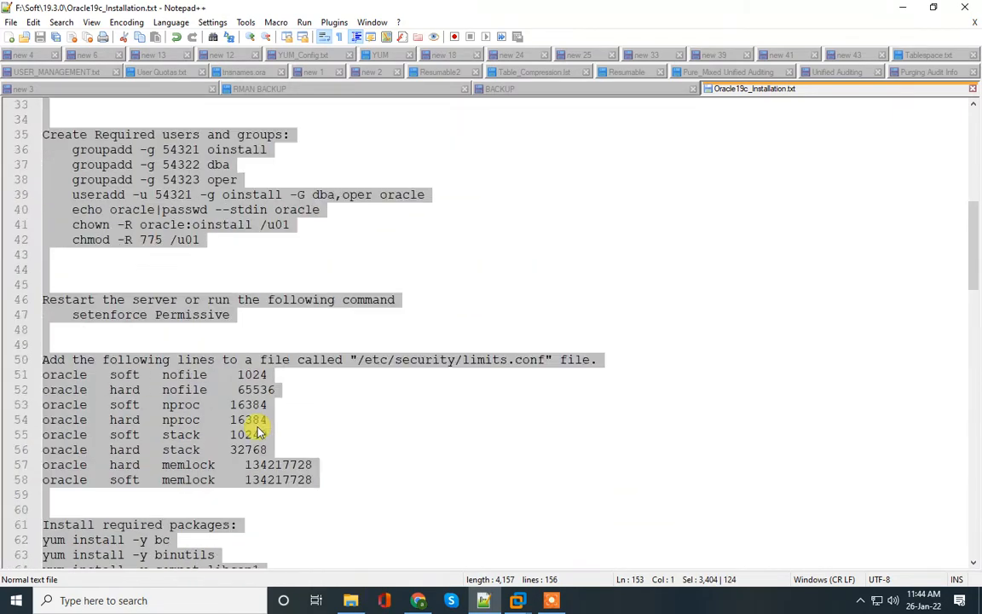
pyautogui.scroll(3, 115, 350)
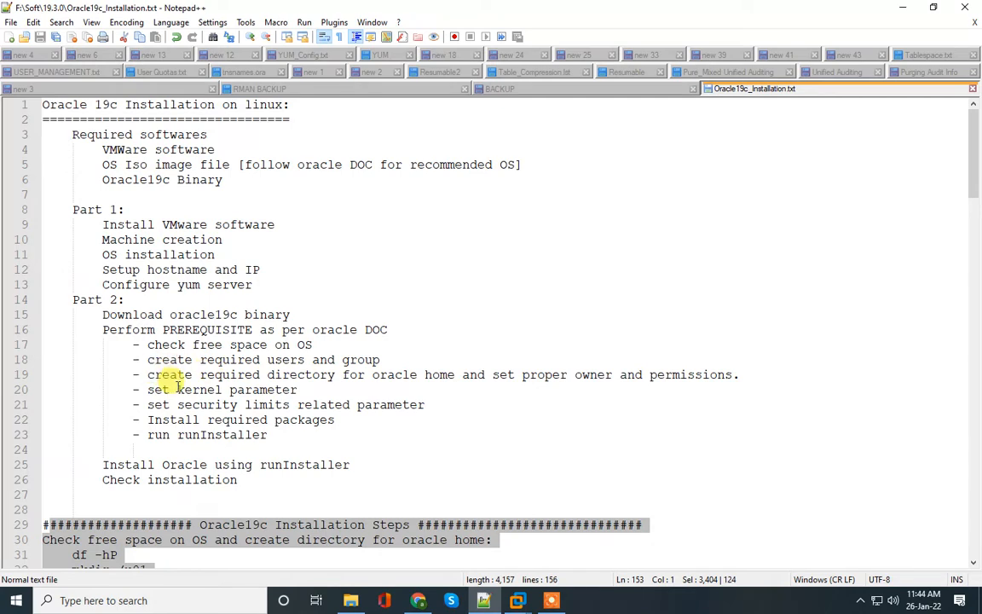
pyautogui.scroll(-2, 176, 385)
pyautogui.scroll(-4, 175, 384)
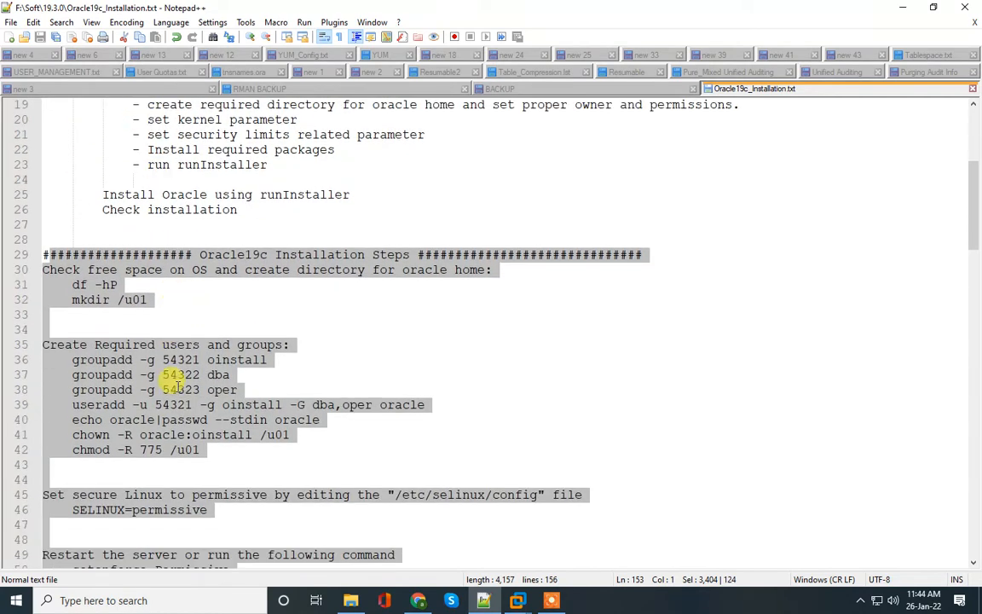
pyautogui.click(102, 298)
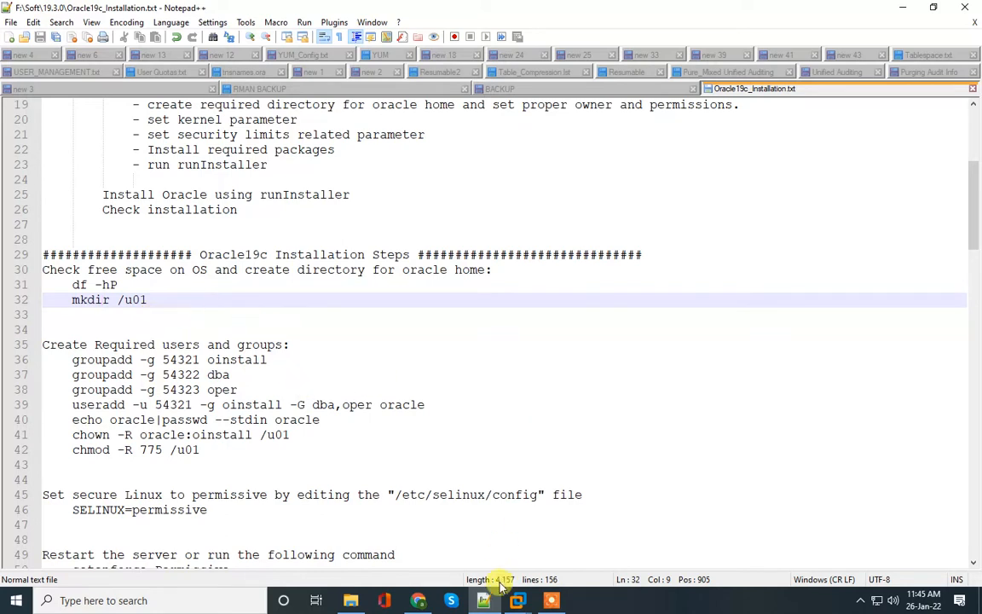
pyautogui.click(517, 602)
# Step: Wake the Machine1 VM and sign in as the unlisted user root
pyautogui.click(587, 511)
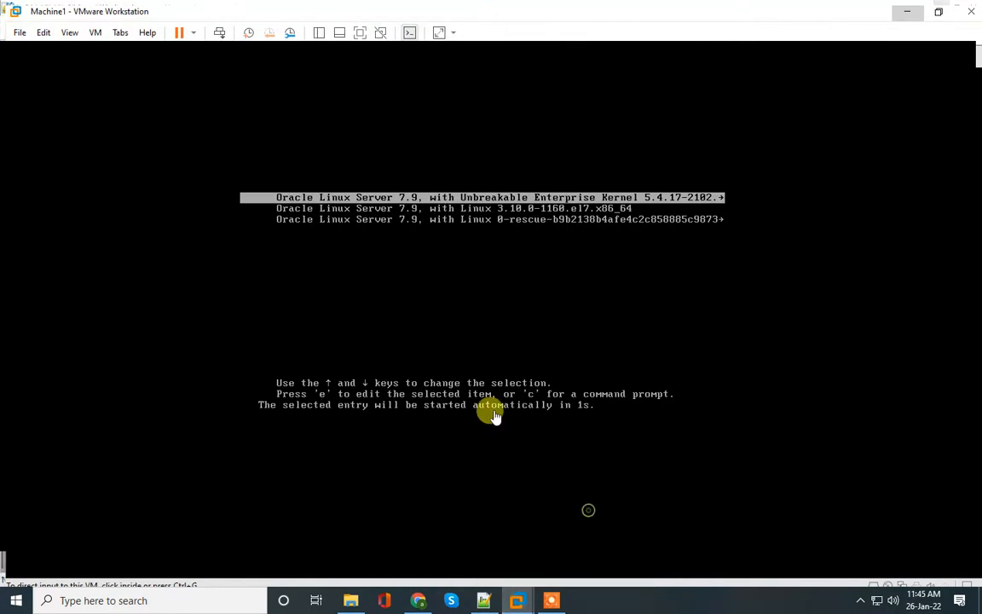
pyautogui.click(408, 353)
pyautogui.moveTo(468, 478); pyautogui.dragTo(456, 173)
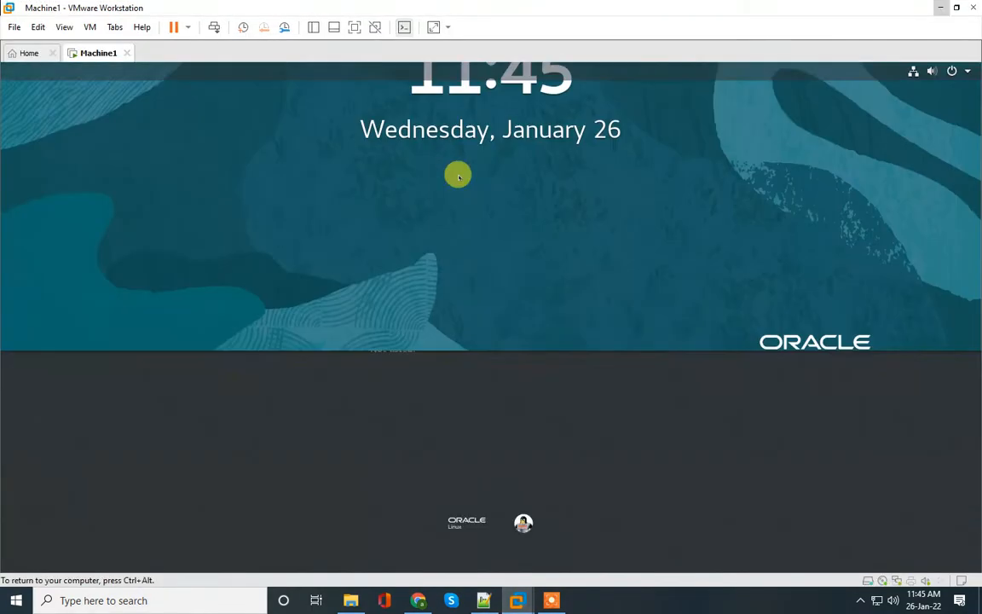
pyautogui.click(399, 347)
pyautogui.write('root')
pyautogui.press('Return')
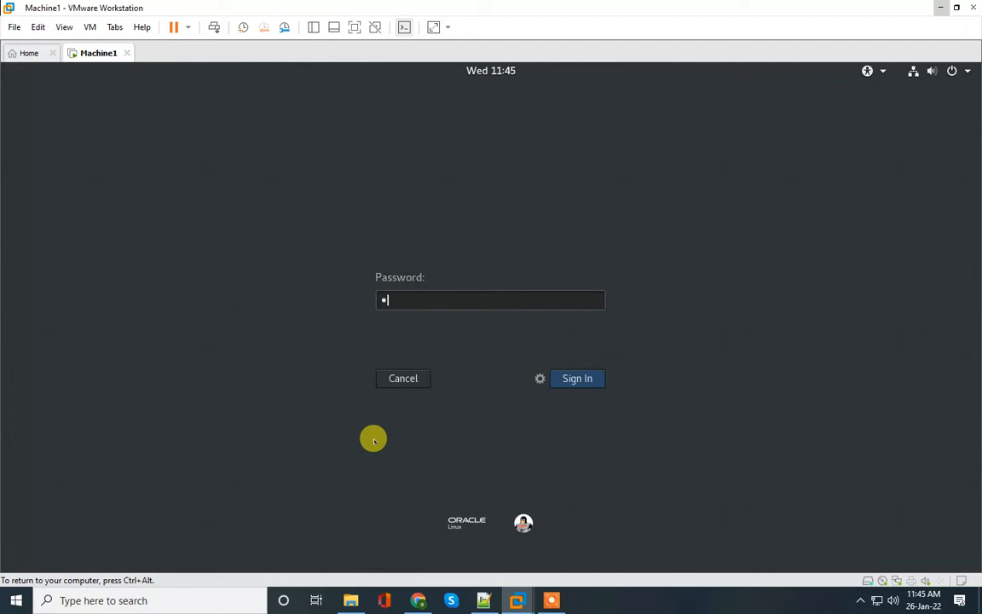
pyautogui.write('1')
pyautogui.press('Return')
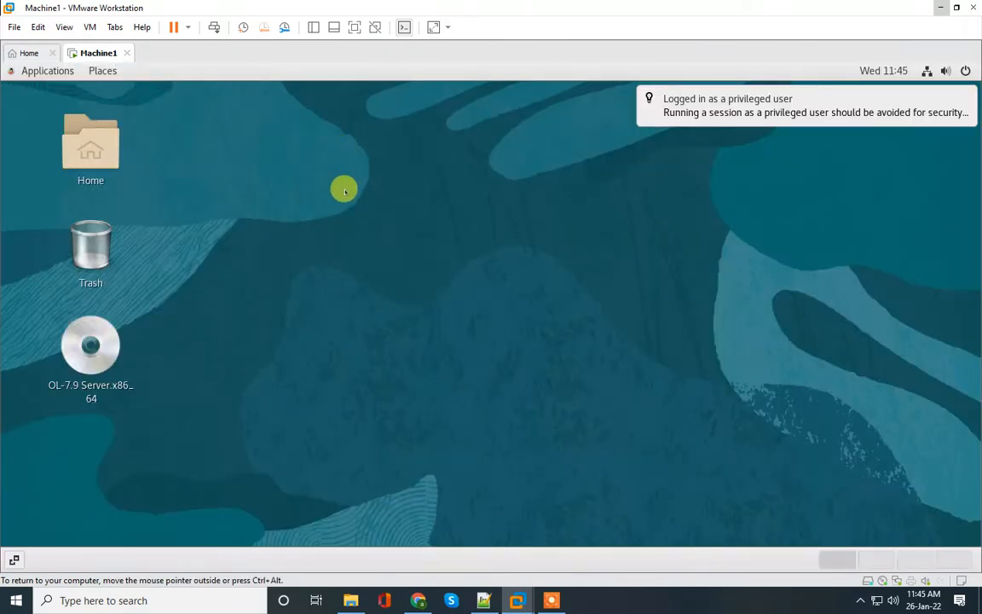
# Step: Show the VM full screen and open a maximized terminal from the desktop, closing the stray Settings window
pyautogui.click(355, 26)
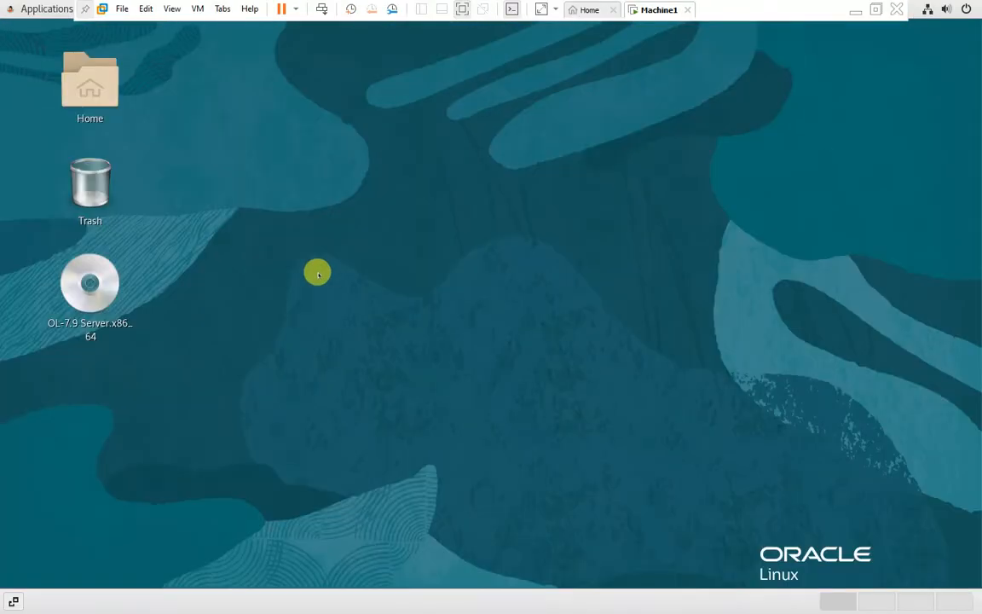
pyautogui.rightClick(331, 255)
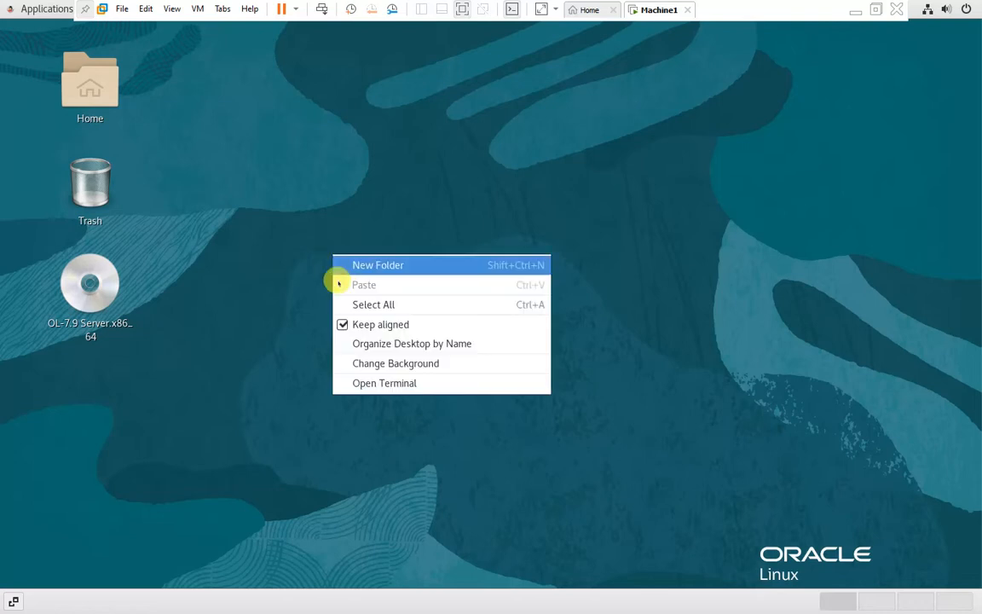
pyautogui.click(365, 382)
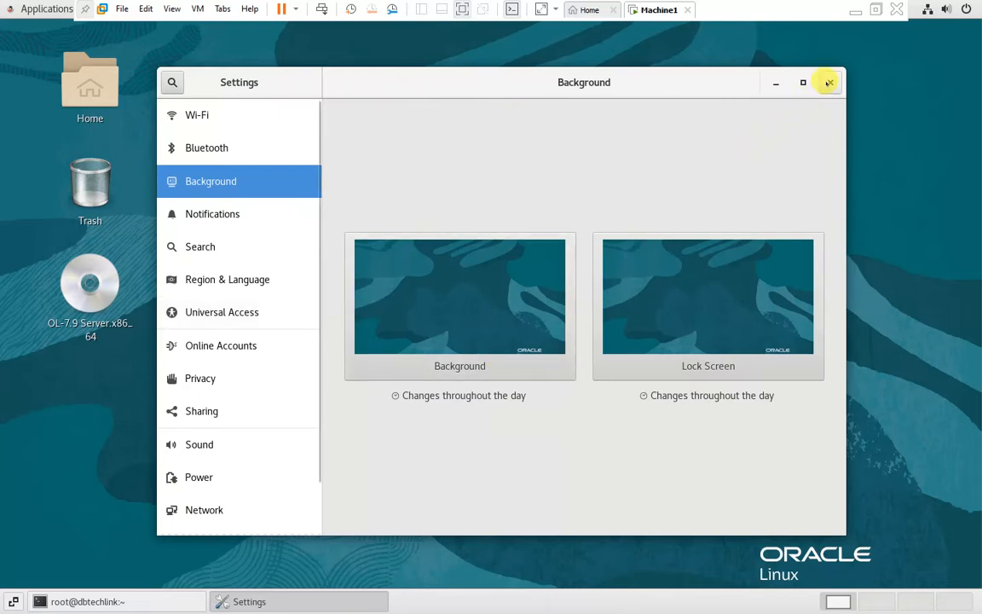
pyautogui.click(828, 81)
pyautogui.click(704, 106)
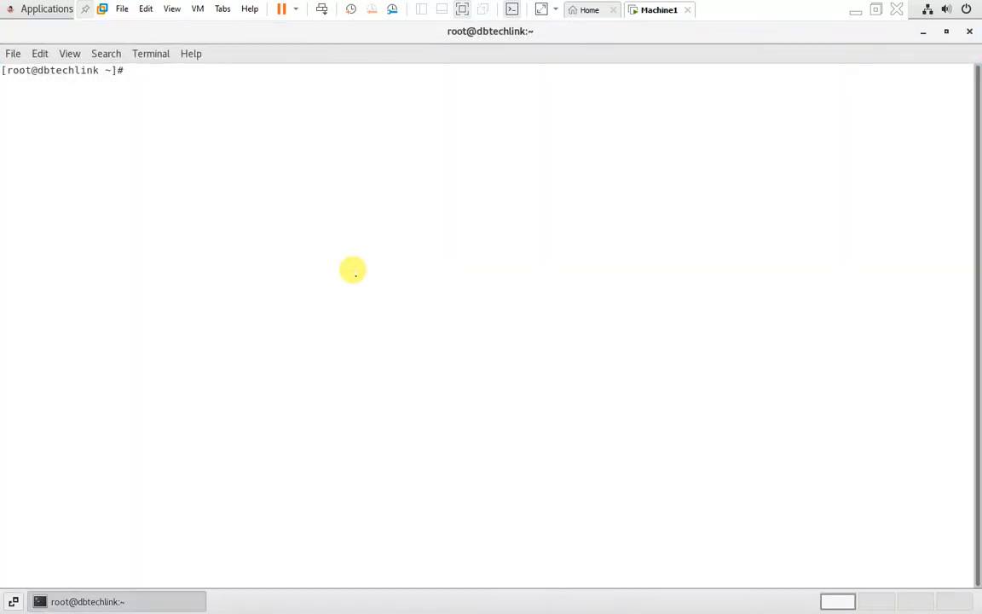
# Step: Enlarge the terminal text and check disk space with df -hP, noting 54G free on root
pyautogui.hotkey('ctrl', '+')
pyautogui.hotkey('ctrl', '+')
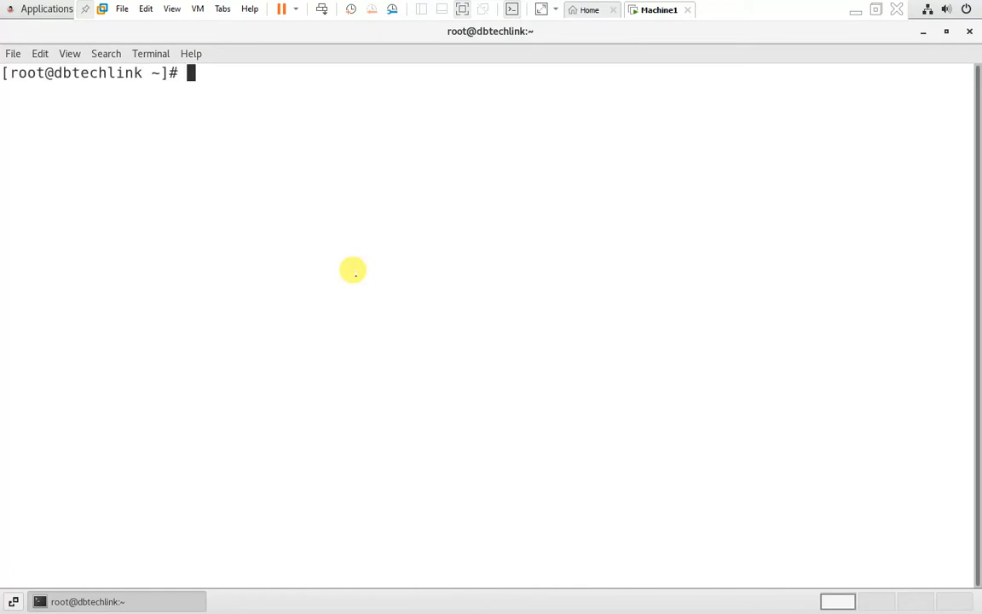
pyautogui.write('df -hP')
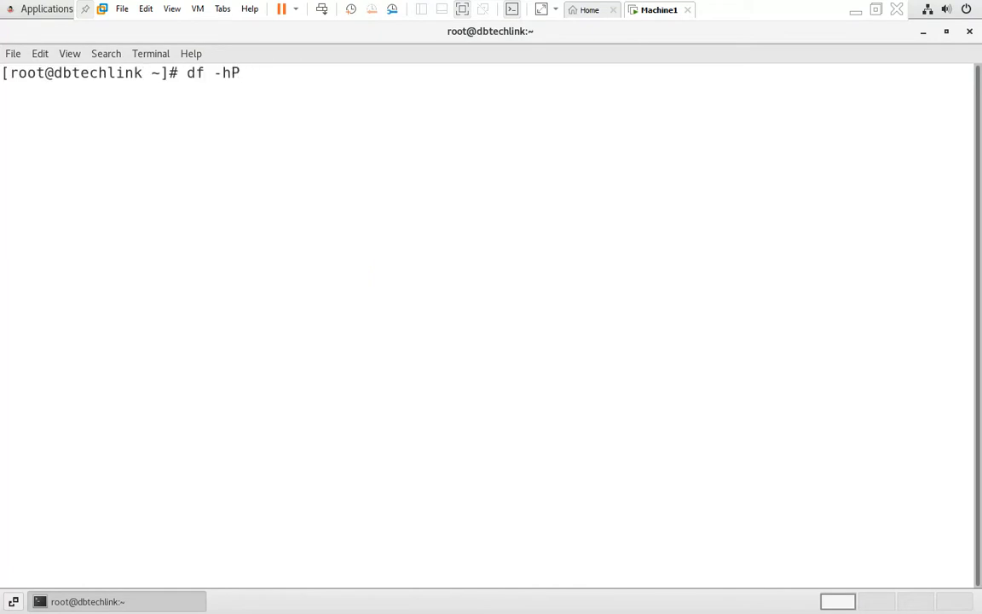
pyautogui.press('Return')
pyautogui.press('Return')
pyautogui.moveTo(258, 175); pyautogui.dragTo(342, 175)
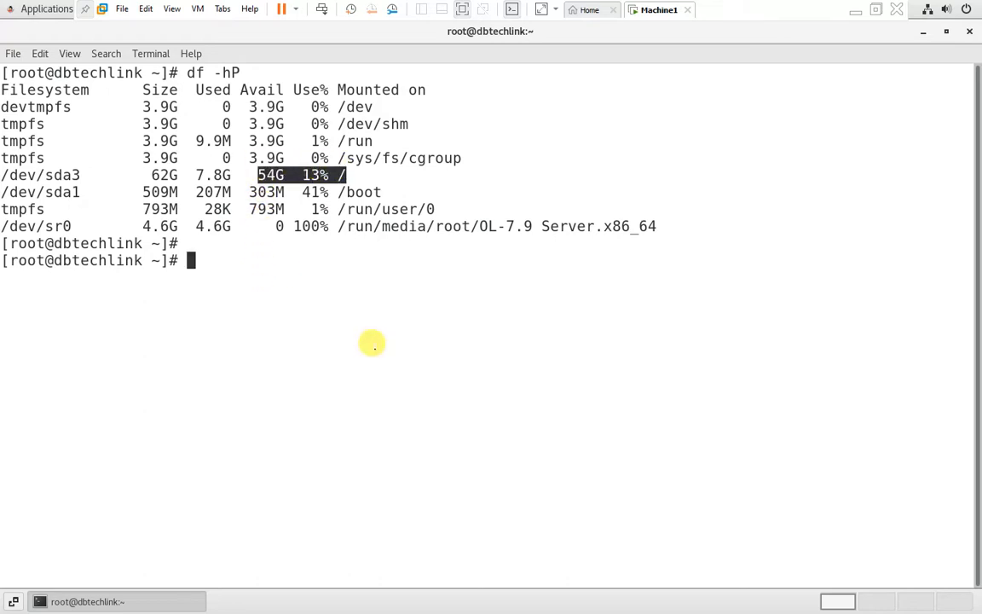
# Step: Check memory with free -g, noting 7 GB total memory and 7 GB swap
pyautogui.write('free -g')
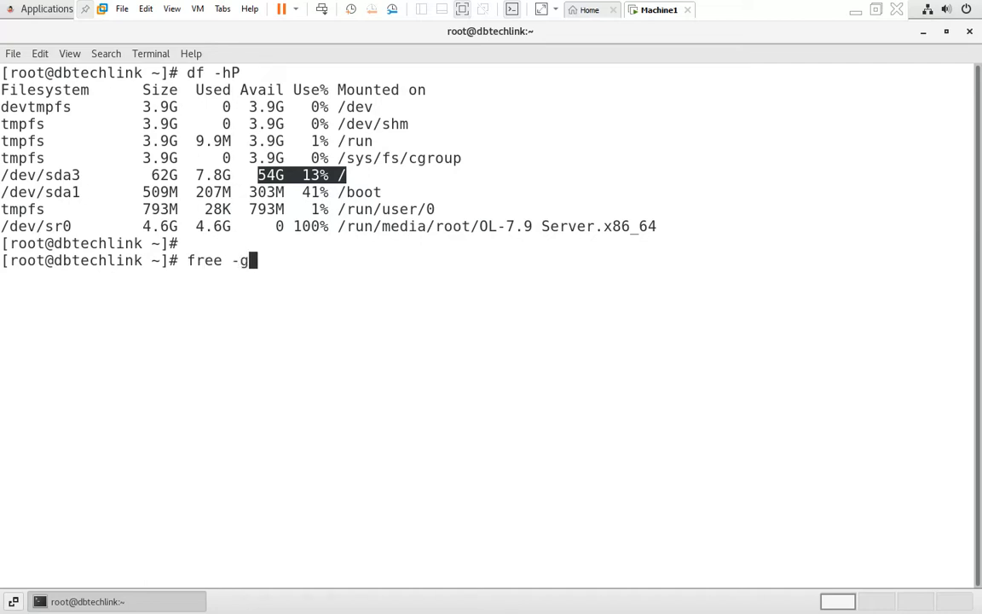
pyautogui.press('Return')
pyautogui.press('Return')
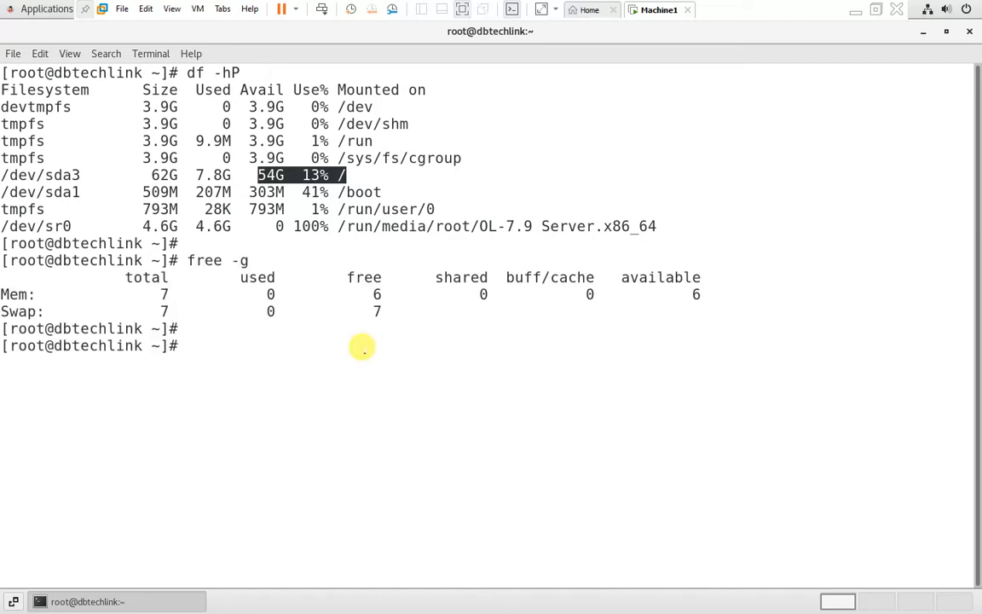
pyautogui.moveTo(134, 294); pyautogui.dragTo(195, 294)
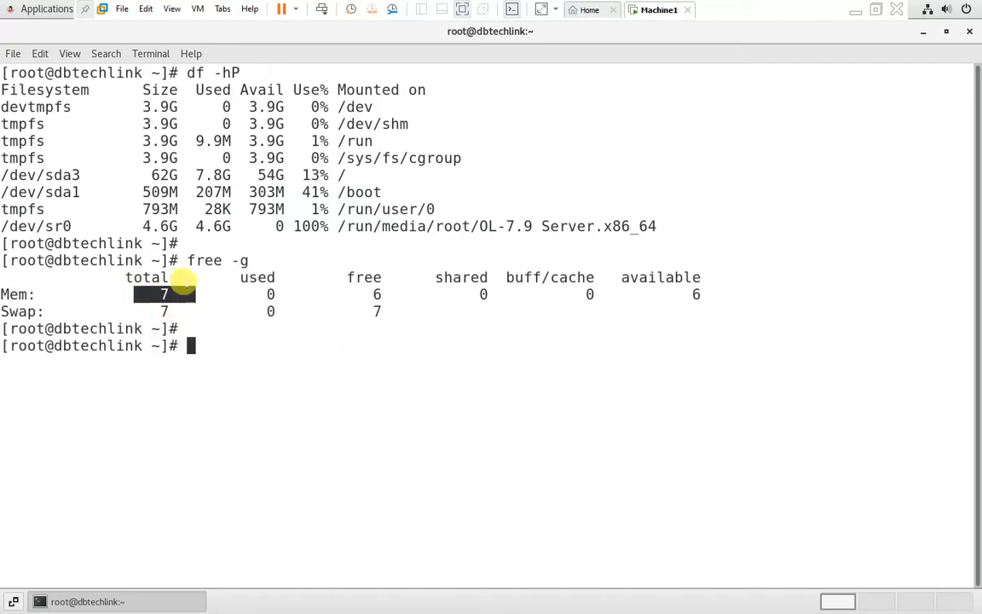
pyautogui.moveTo(142, 311); pyautogui.dragTo(187, 312)
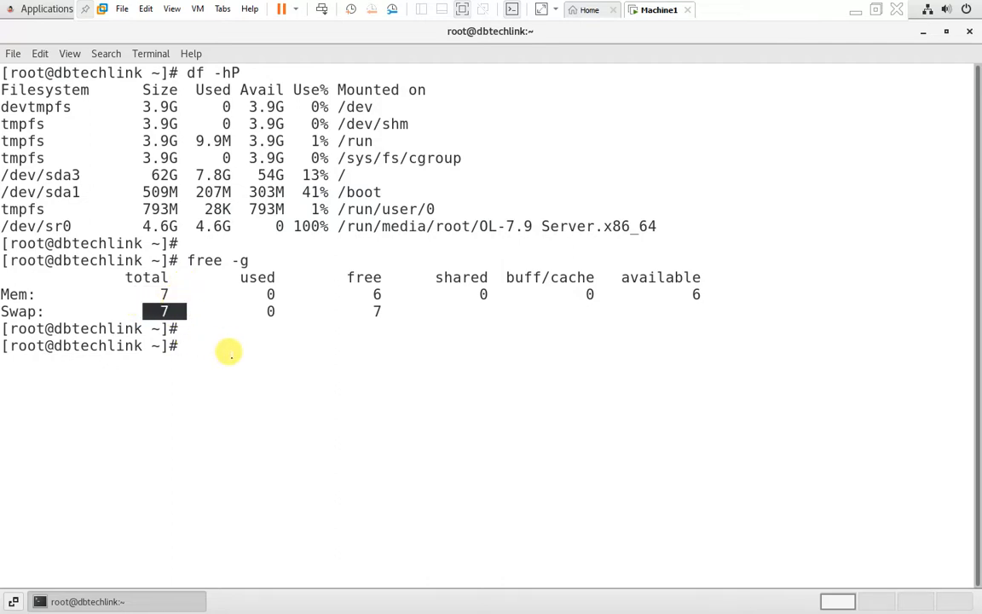
pyautogui.click(180, 329)
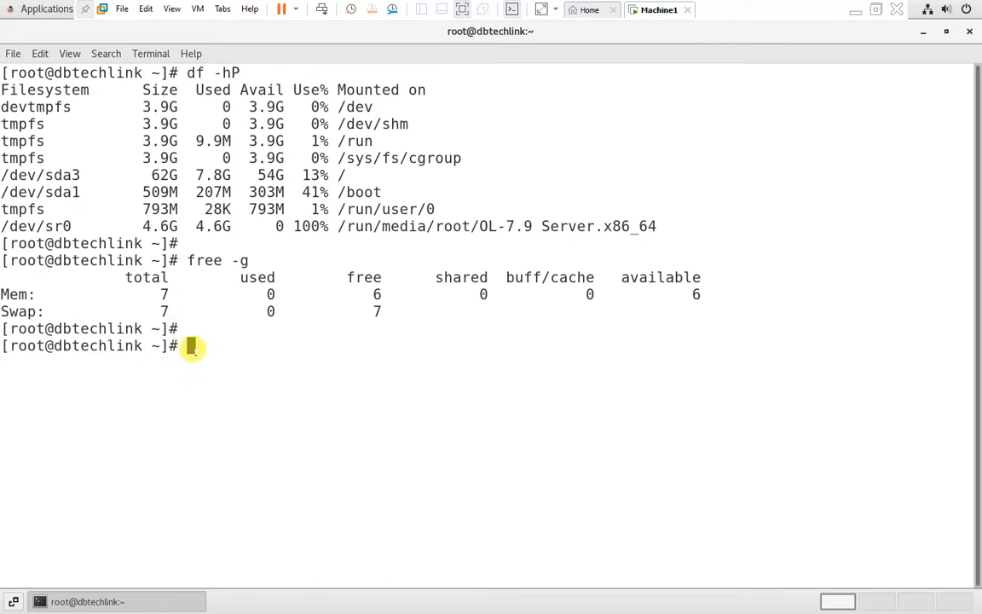
pyautogui.press('Return')
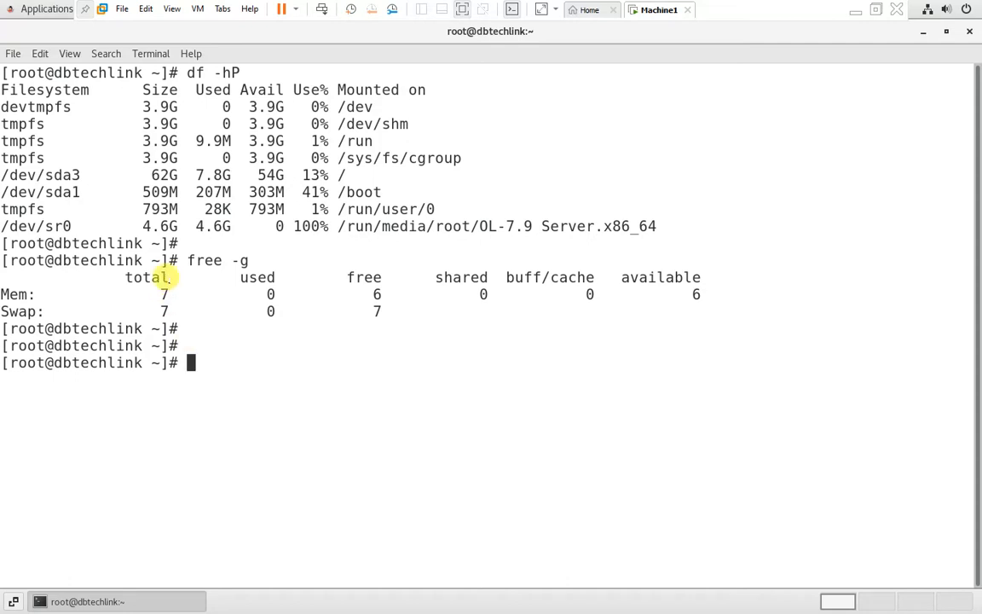
# Step: Create the /u01 directory with mkdir and clear the terminal
pyautogui.moveTo(249, 175); pyautogui.dragTo(348, 181)
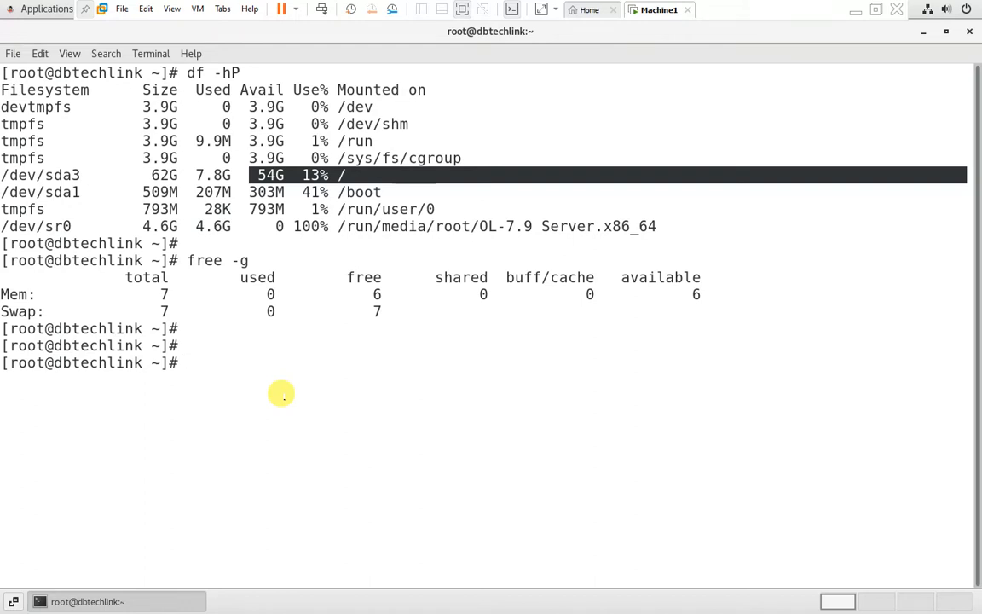
pyautogui.write('mkdir ')
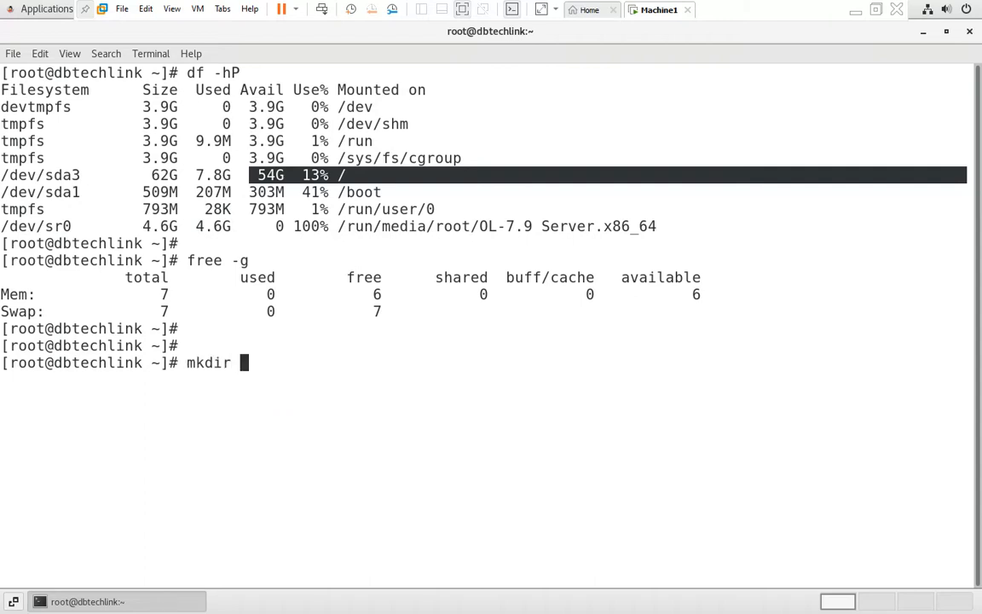
pyautogui.write('/u01')
pyautogui.press('Return')
pyautogui.press('Return')
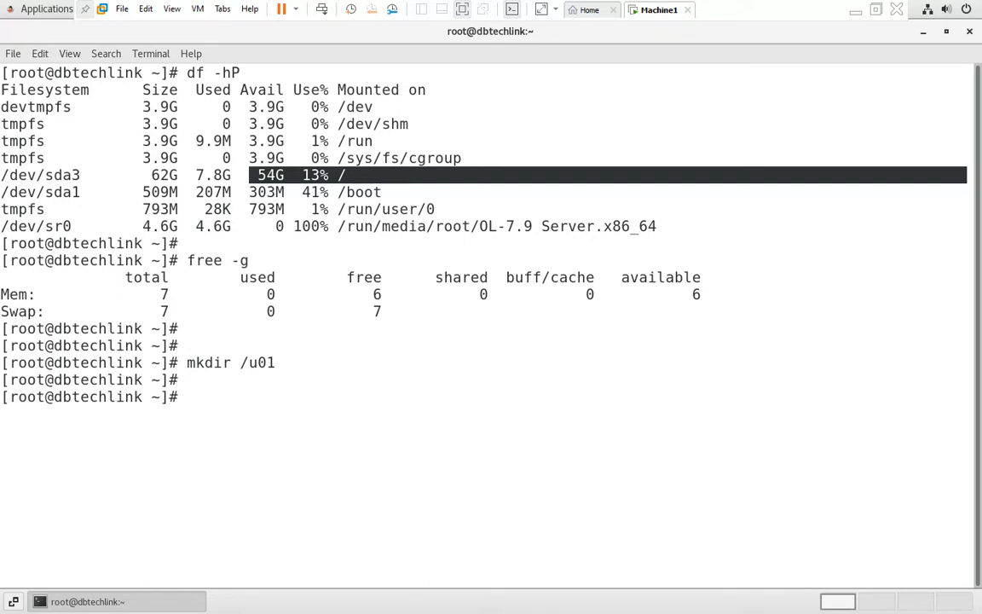
pyautogui.write('clear')
pyautogui.press('Return')
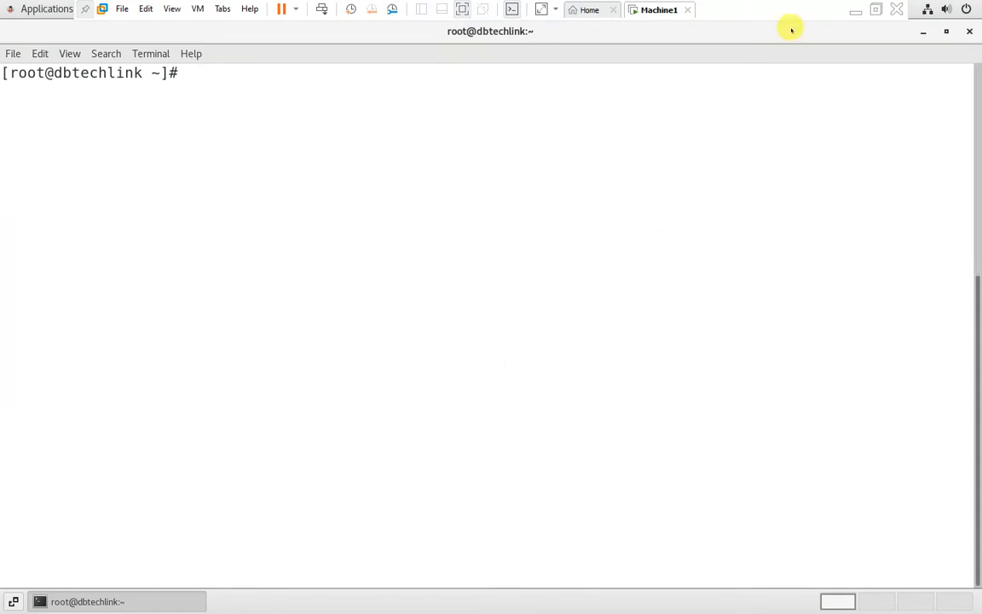
# Step: Review the groupadd, oracle user and /u01 commands in the notes and select lines 36–42
pyautogui.click(856, 10)
pyautogui.scroll(-4, 108, 323)
pyautogui.moveTo(45, 163); pyautogui.dragTo(288, 168)
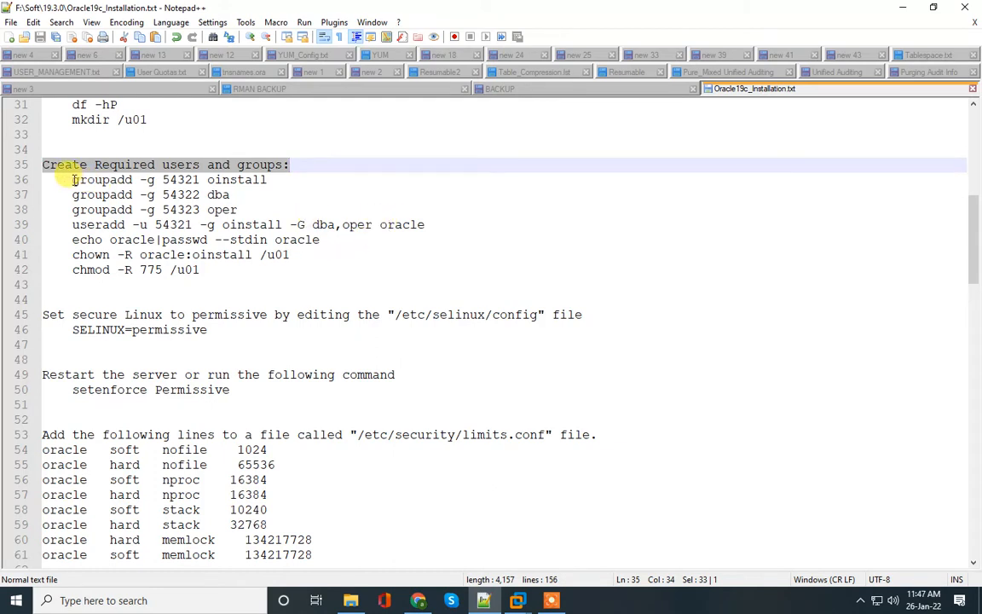
pyautogui.moveTo(73, 180); pyautogui.dragTo(265, 205)
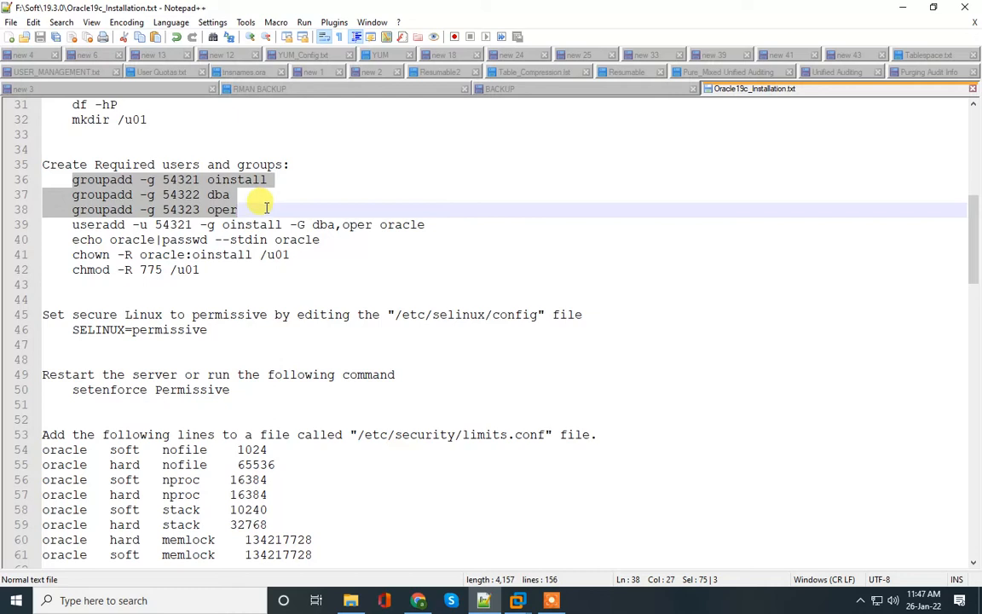
pyautogui.doubleClick(394, 225)
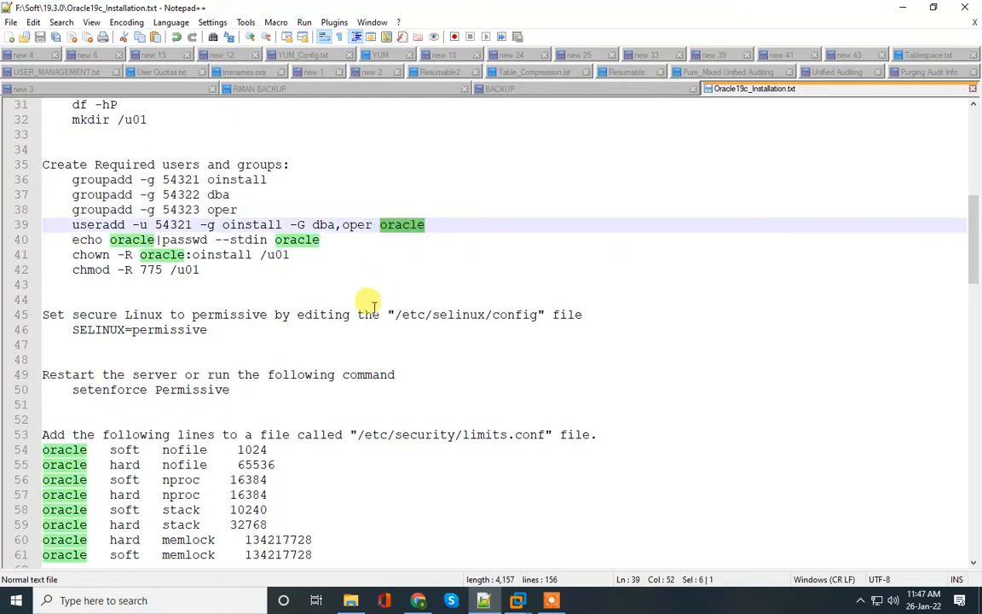
pyautogui.click(303, 240)
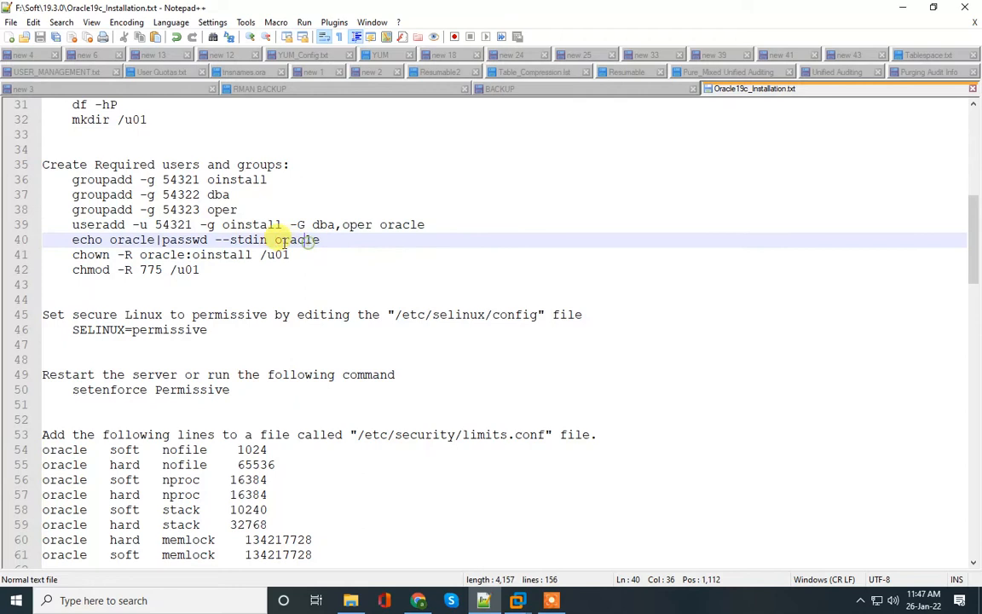
pyautogui.doubleClick(279, 240)
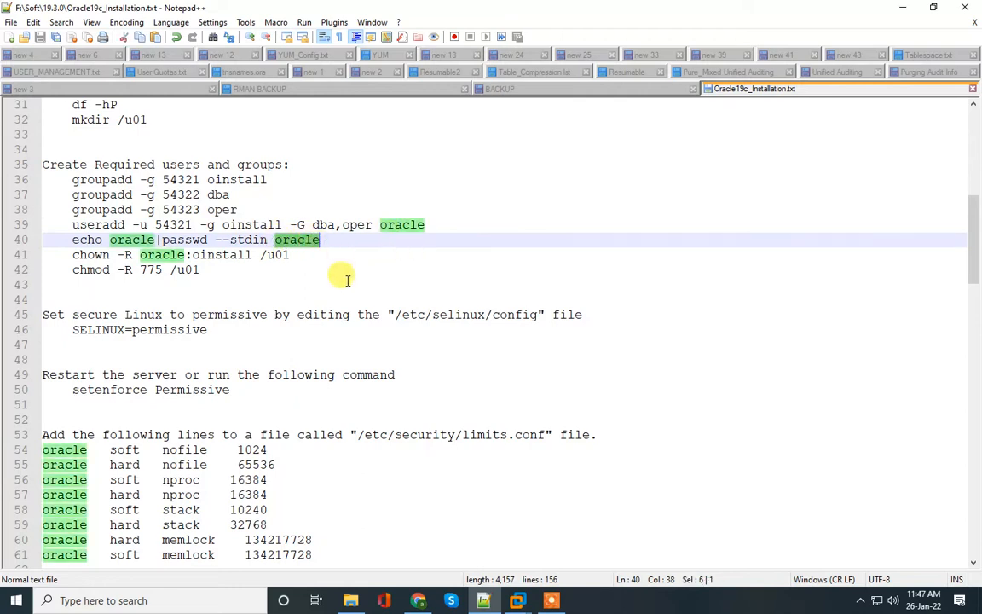
pyautogui.click(95, 224)
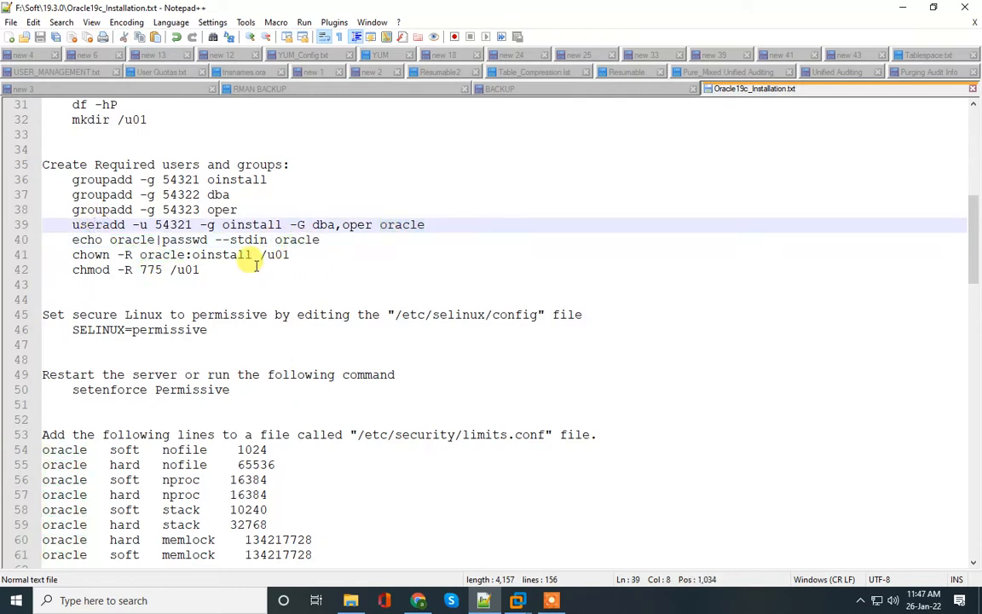
pyautogui.moveTo(259, 254); pyautogui.dragTo(289, 254)
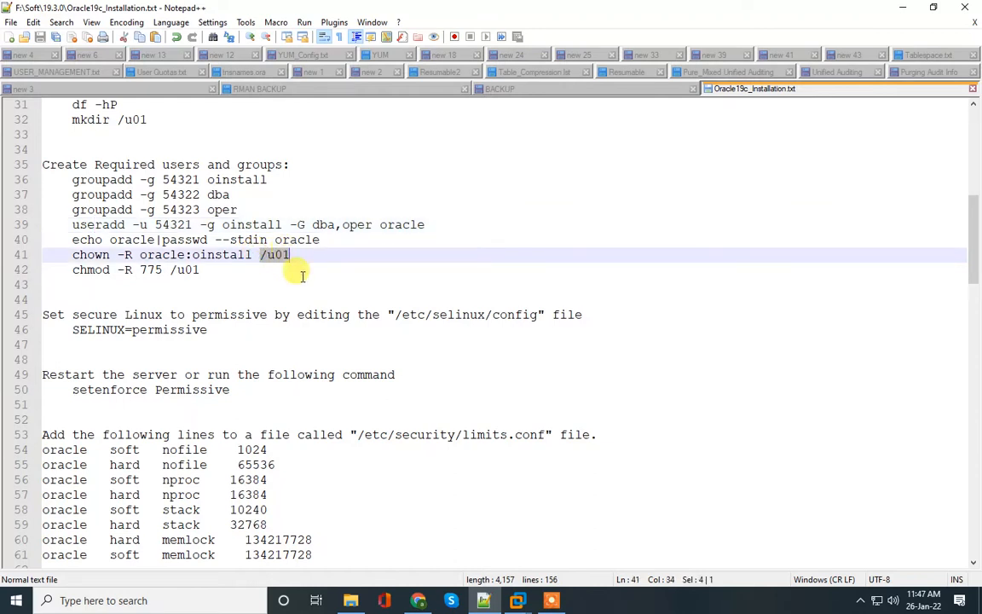
pyautogui.moveTo(72, 179); pyautogui.dragTo(228, 270)
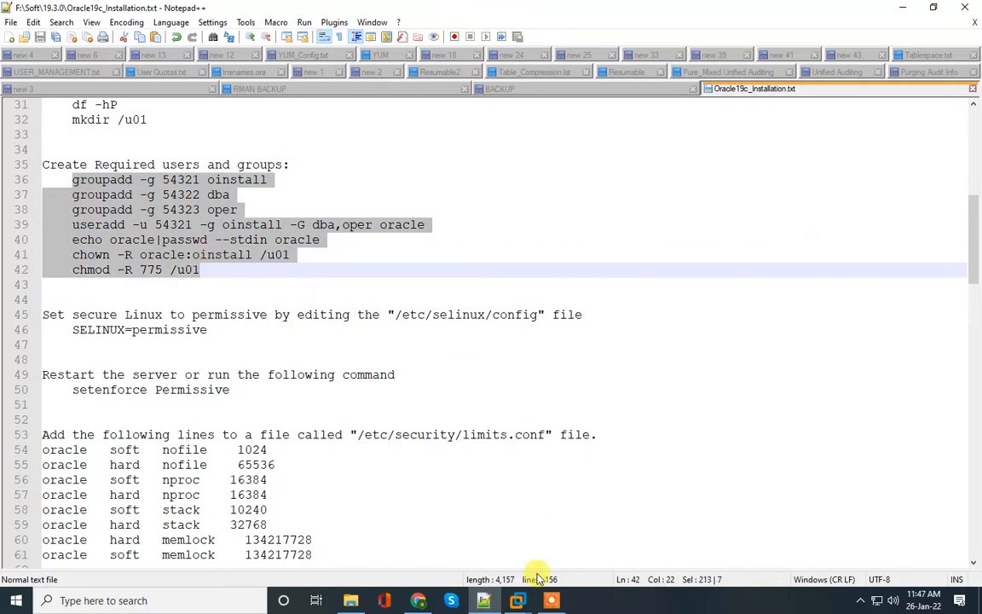
pyautogui.click(517, 601)
pyautogui.click(589, 503)
# Step: Paste and run the group, oracle user and /u01 ownership commands in the VM terminal
pyautogui.rightClick(272, 245)
pyautogui.click(307, 294)
pyautogui.press('Return')
pyautogui.press('Return')
pyautogui.press('Return')
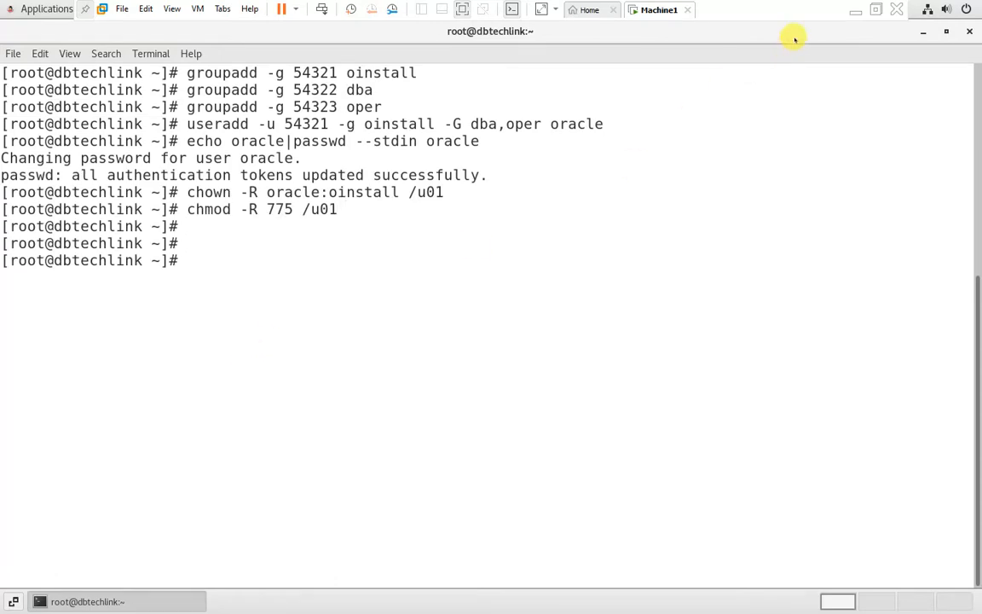
# Step: Back in the notes, select the setenforce Permissive command on line 50
pyautogui.click(857, 9)
pyautogui.scroll(-3, 192, 307)
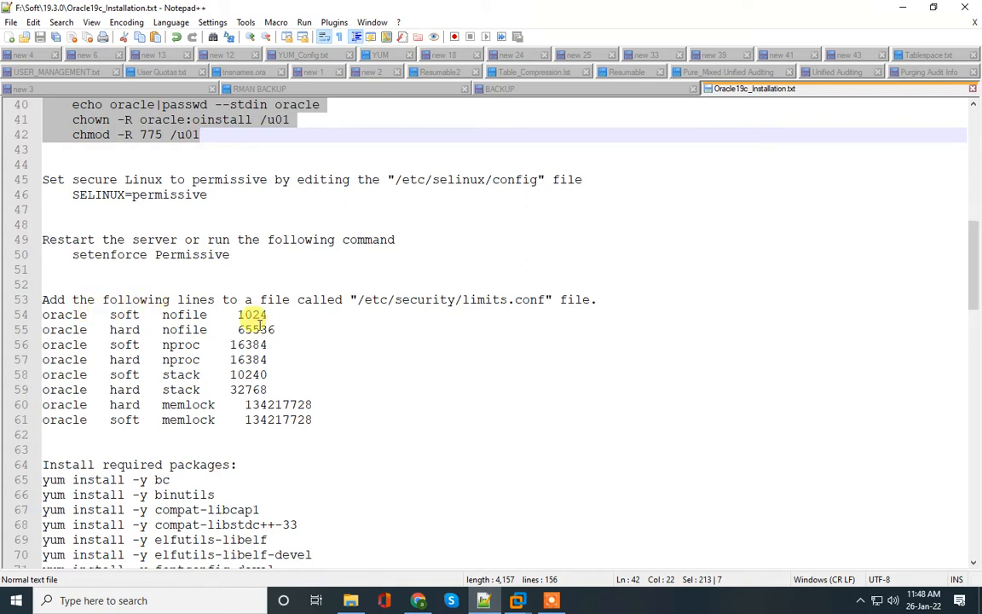
pyautogui.moveTo(72, 254); pyautogui.dragTo(230, 254)
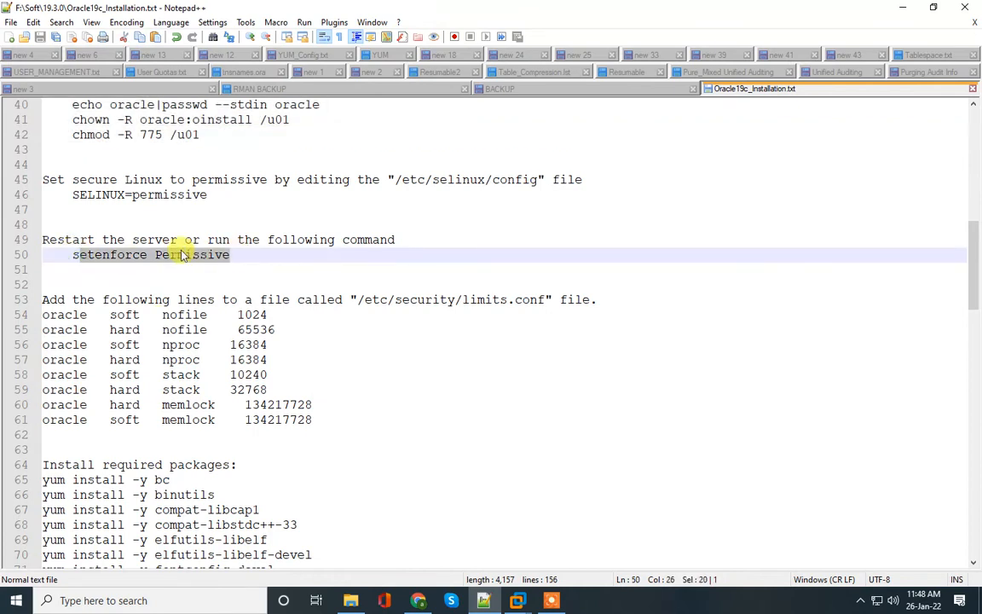
# Step: Edit /etc/selinux/config in vi, changing SELINUX=enforcing to permissive, and save
pyautogui.moveTo(391, 180); pyautogui.dragTo(539, 181)
pyautogui.hotkey('ctrl', 'c')
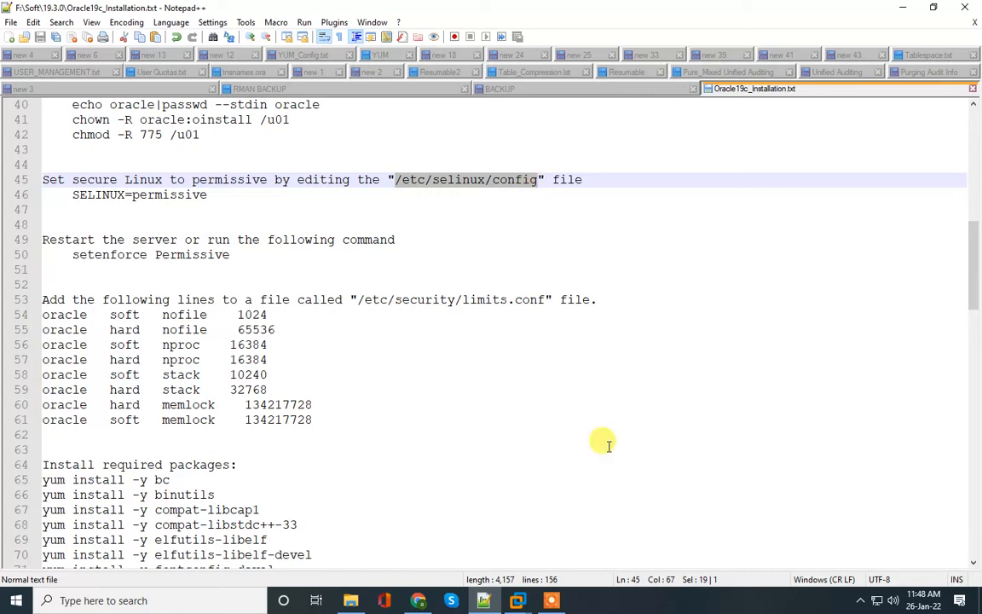
pyautogui.click(555, 602)
pyautogui.click(642, 540)
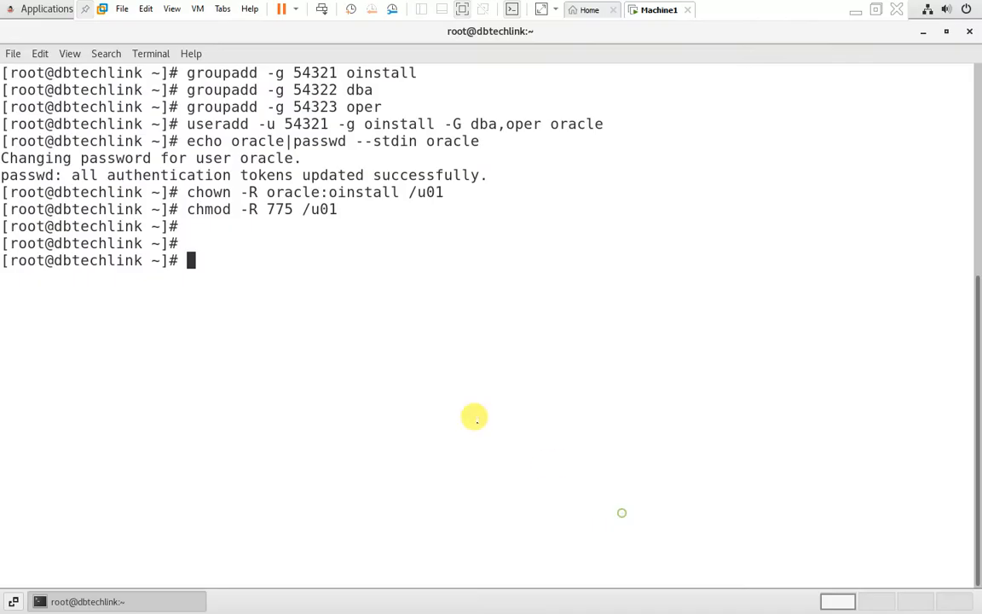
pyautogui.write('vi')
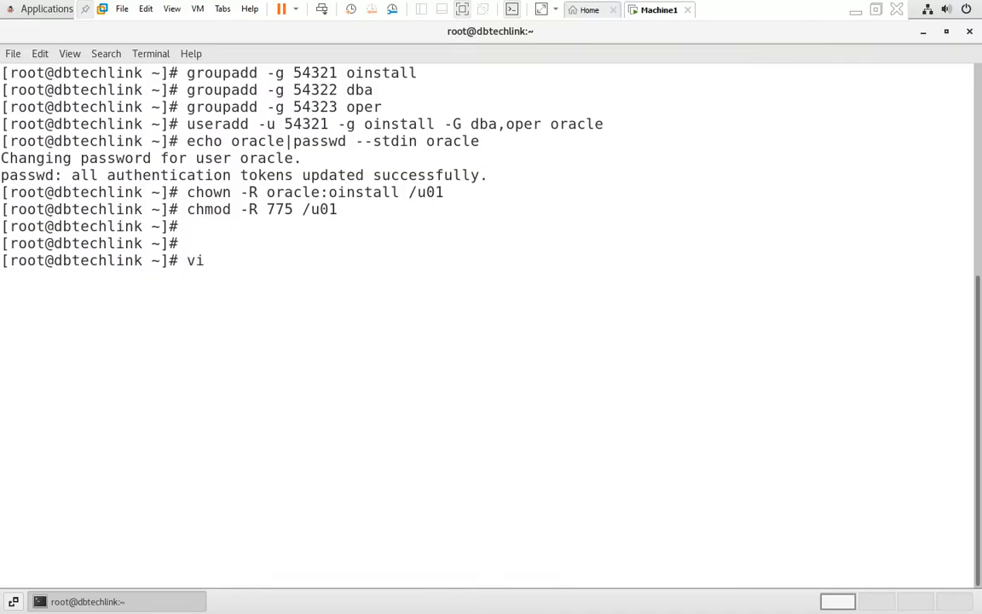
pyautogui.hotkey('ctrl', 'shift', 'v')
pyautogui.press('Return')
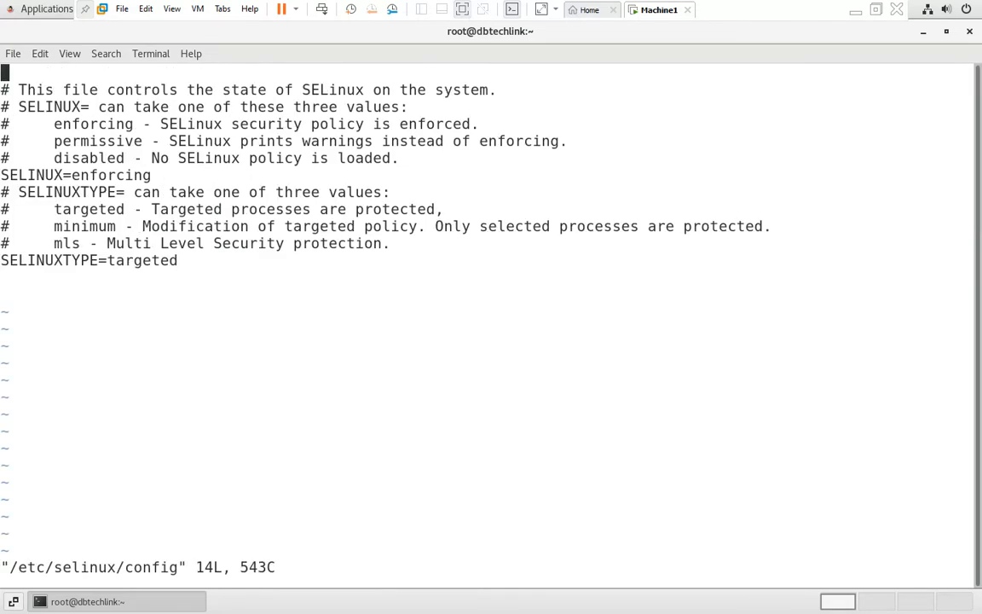
pyautogui.press('Down')
pyautogui.press('Down')
pyautogui.press('Down')
pyautogui.press('Down')
pyautogui.press('Down')
pyautogui.press('Down')
pyautogui.press('Right')
pyautogui.press('Right')
pyautogui.press('Right')
pyautogui.press('Right')
pyautogui.press('Right')
pyautogui.press('Right')
pyautogui.press('Right')
pyautogui.press('i')
pyautogui.press('Delete')
pyautogui.press('Delete')
pyautogui.press('Delete')
pyautogui.press('Delete')
pyautogui.press('Delete')
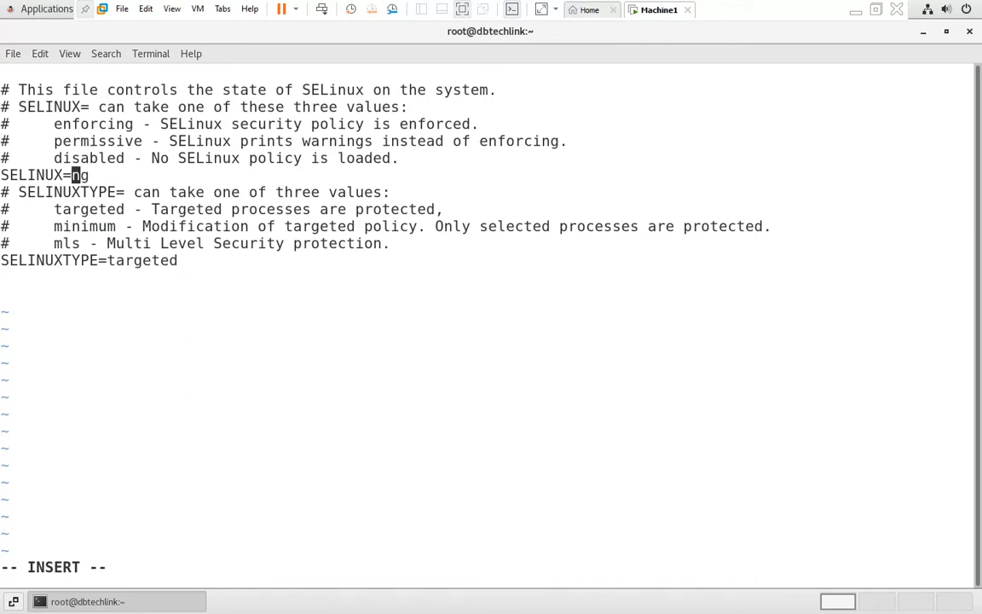
pyautogui.write('permissive')
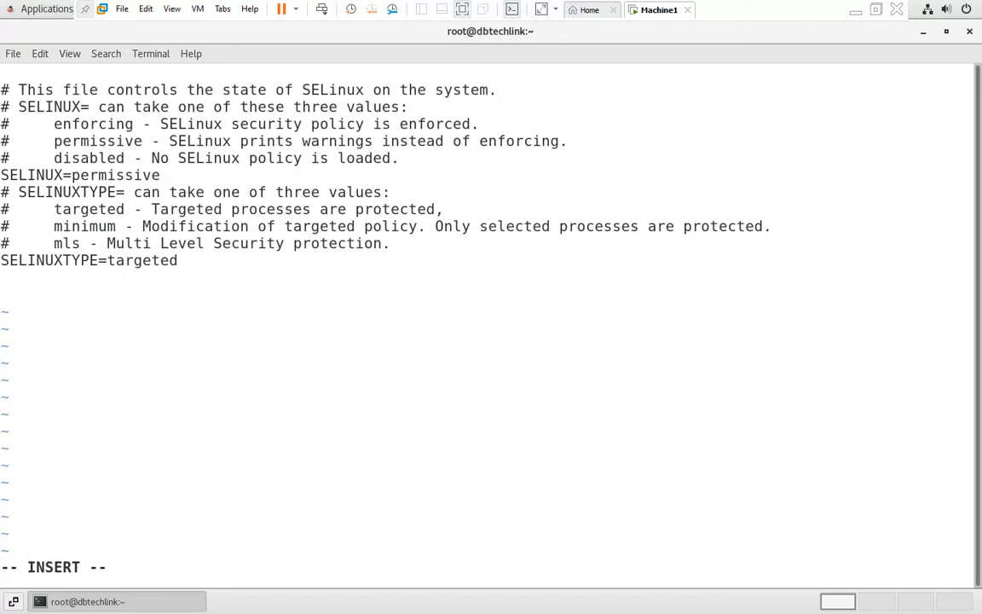
pyautogui.press('Escape')
pyautogui.write(':wq')
pyautogui.press('Return')
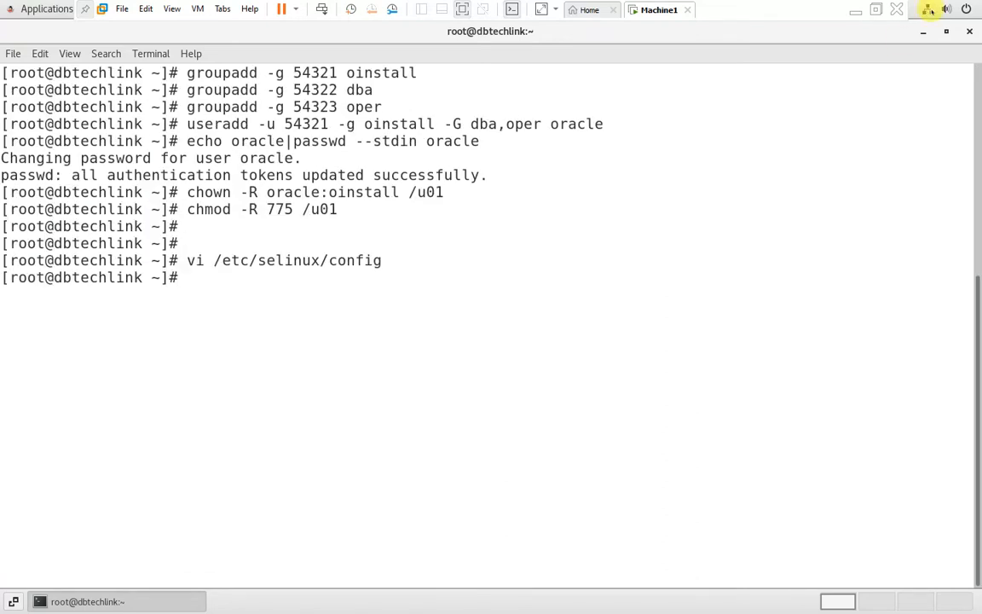
# Step: Copy setenforce Permissive from the notes and run it in the VM terminal
pyautogui.click(860, 11)
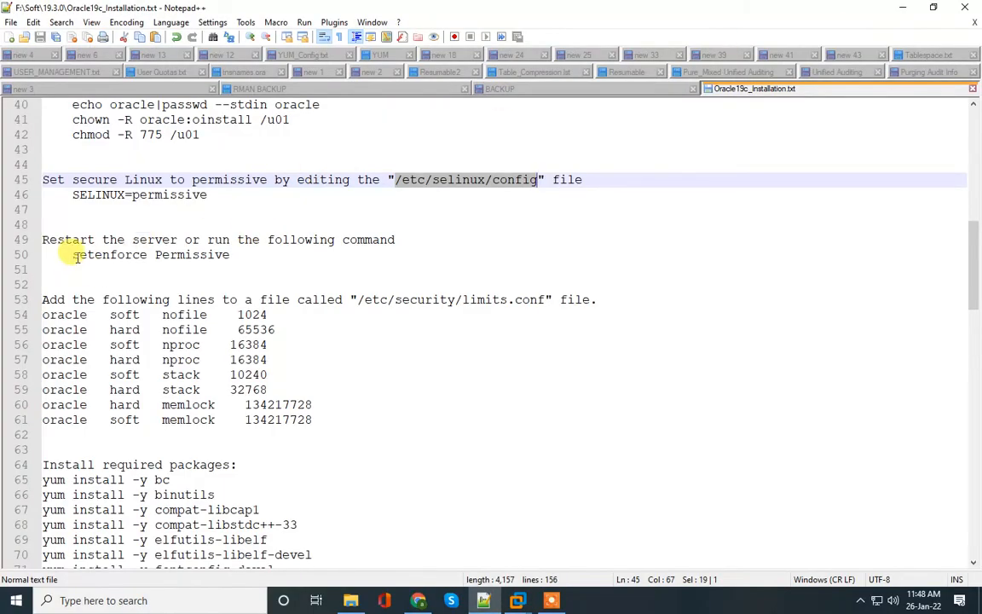
pyautogui.moveTo(73, 254); pyautogui.dragTo(235, 255)
pyautogui.hotkey('ctrl', 'c')
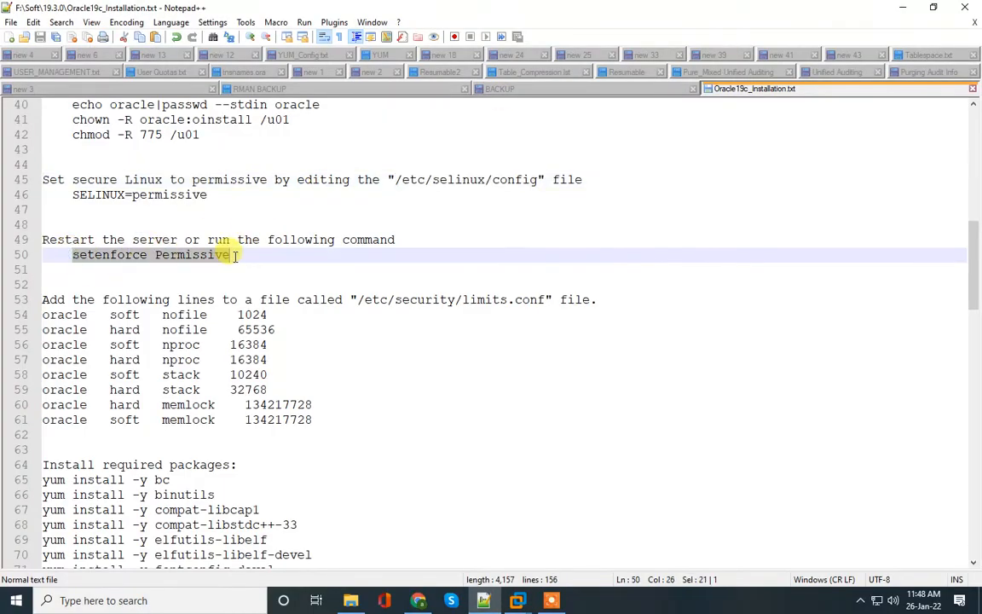
pyautogui.click(518, 601)
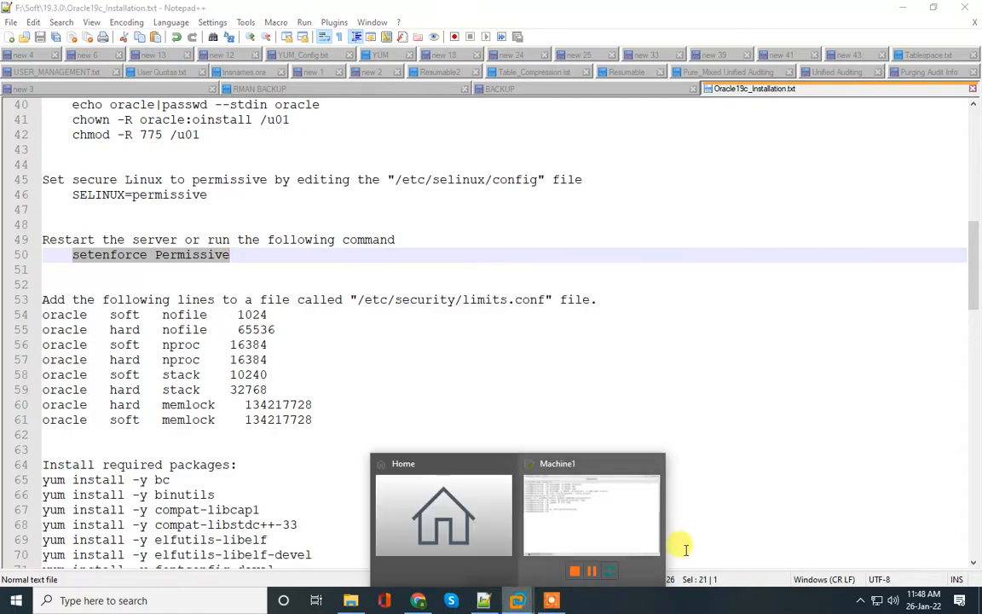
pyautogui.click(597, 520)
pyautogui.rightClick(473, 380)
pyautogui.click(494, 421)
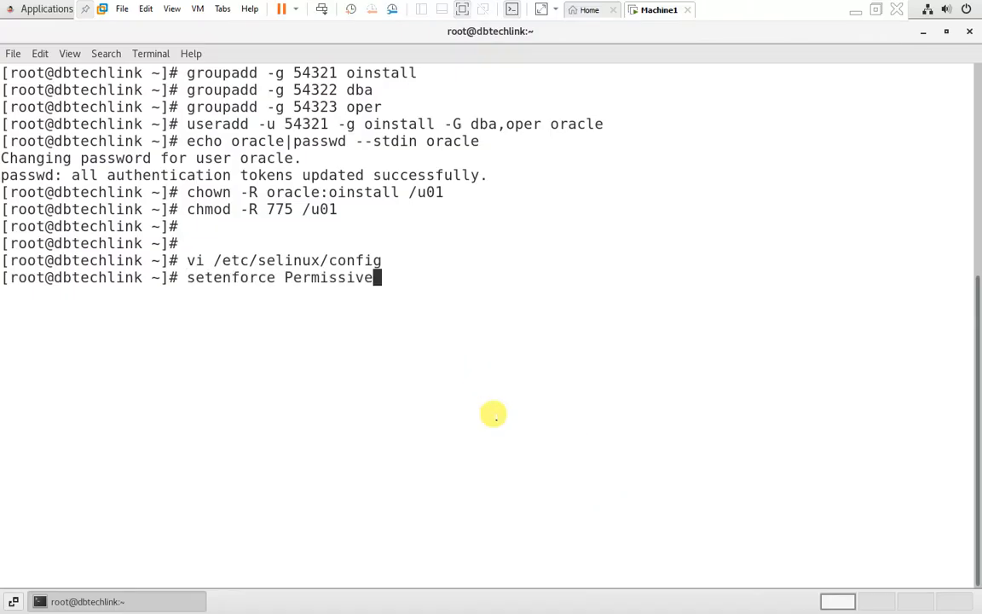
pyautogui.press('Return')
pyautogui.press('Return')
pyautogui.press('Return')
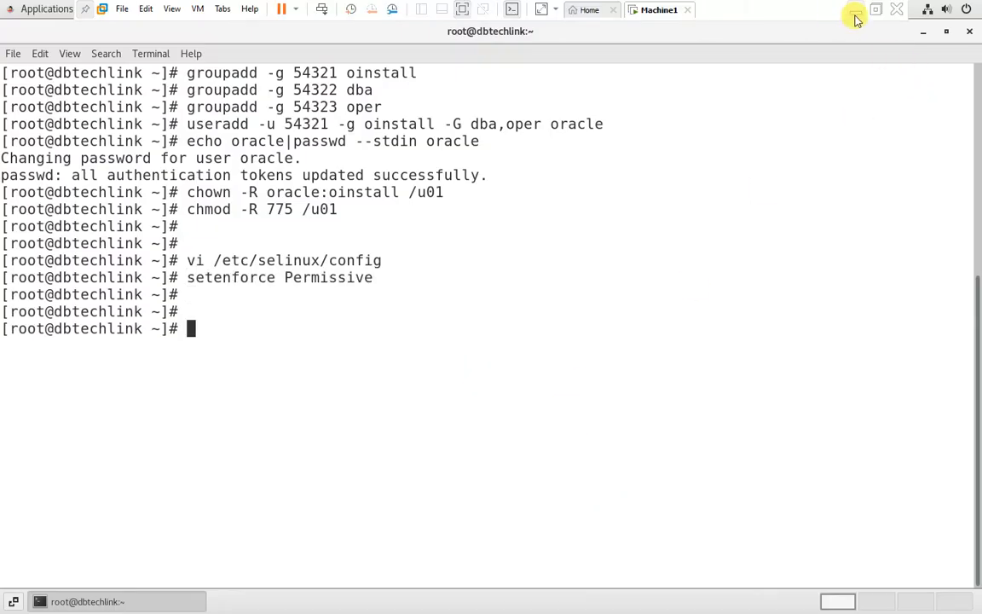
pyautogui.click(857, 19)
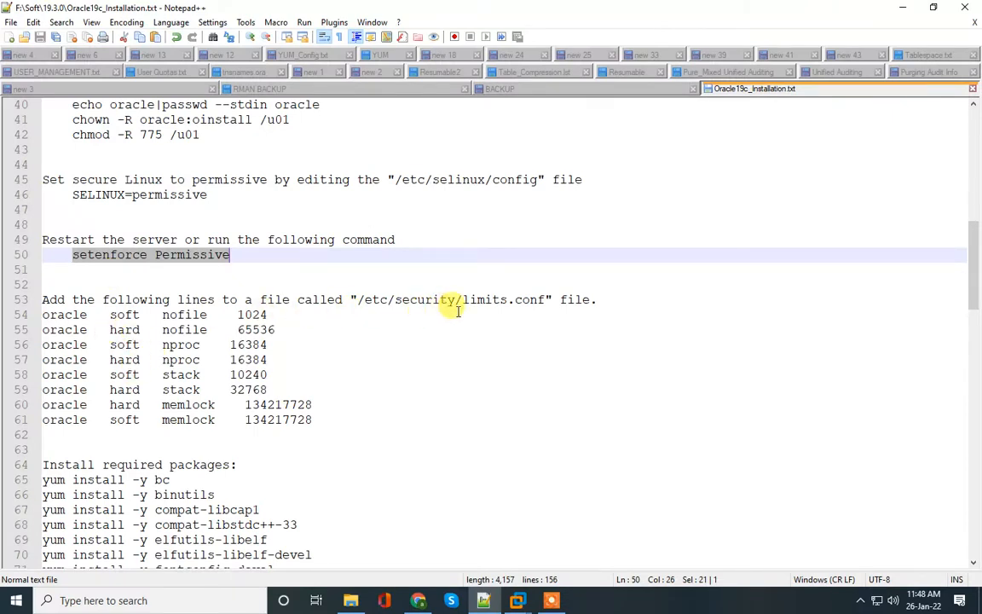
# Step: Select the eight oracle limits lines 54–61 in the notes
pyautogui.moveTo(464, 300); pyautogui.dragTo(545, 300)
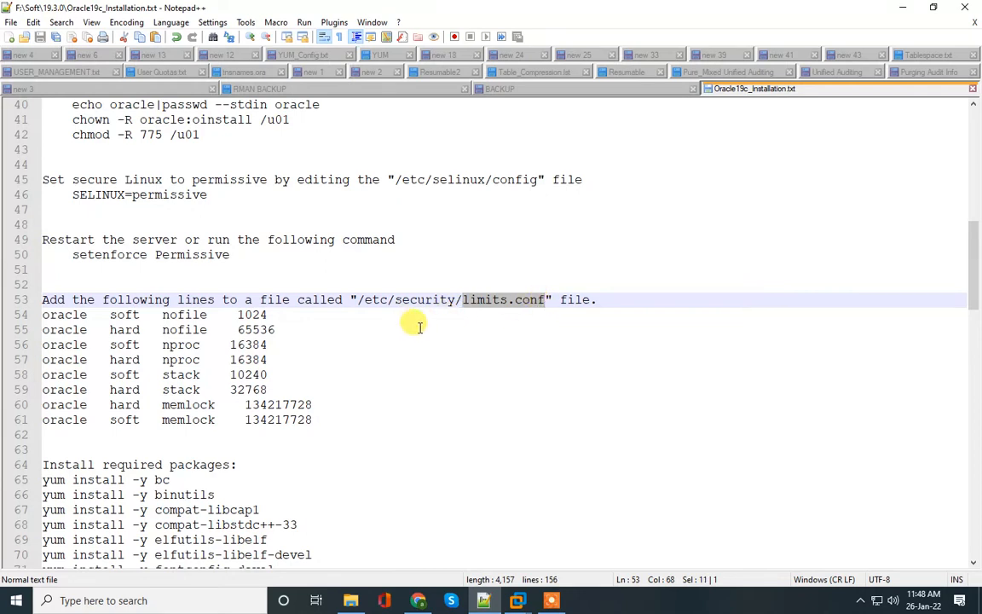
pyautogui.doubleClick(60, 315)
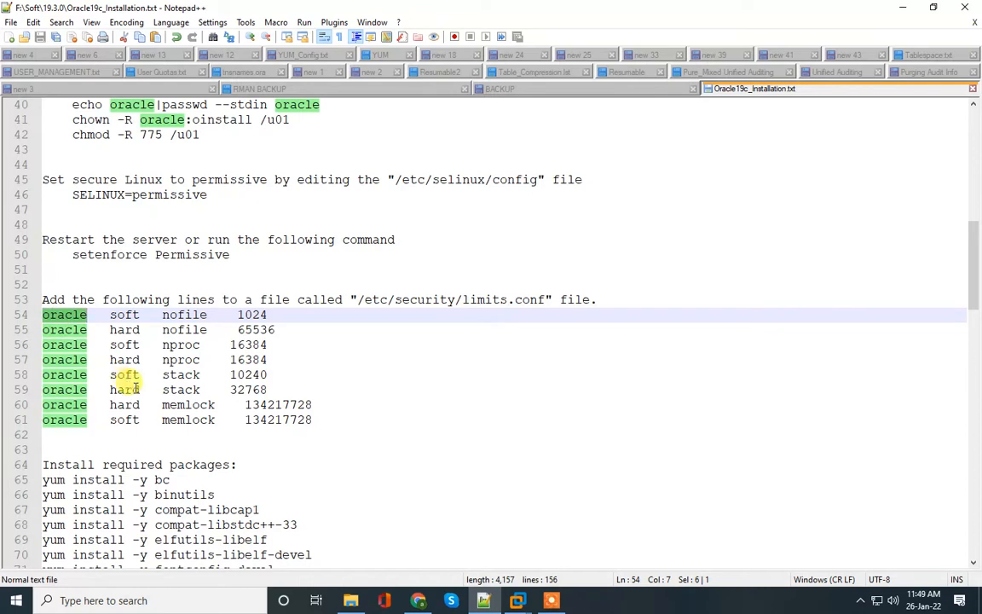
pyautogui.click(124, 315)
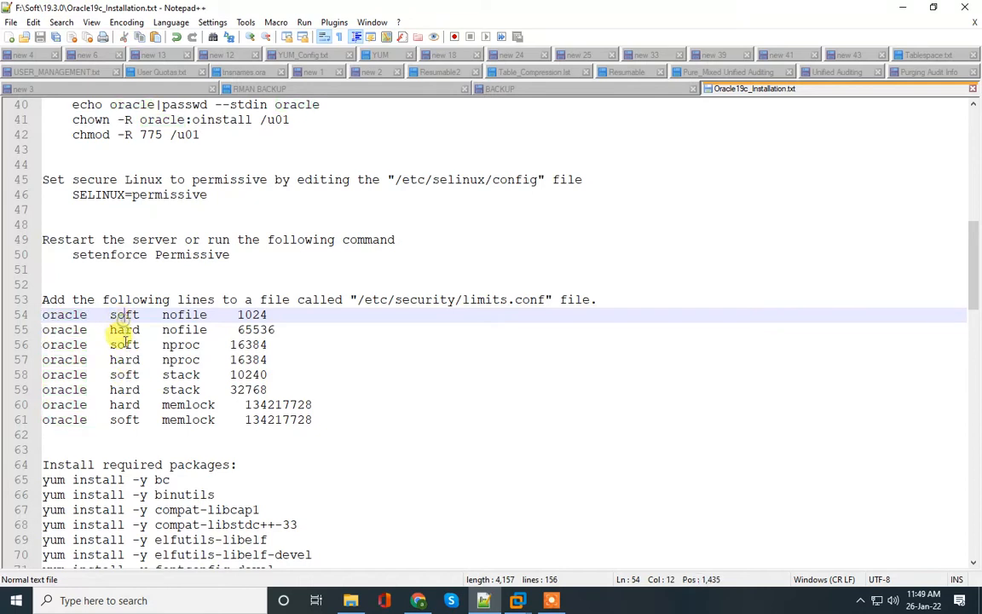
pyautogui.click(160, 329)
pyautogui.moveTo(160, 329); pyautogui.dragTo(188, 329)
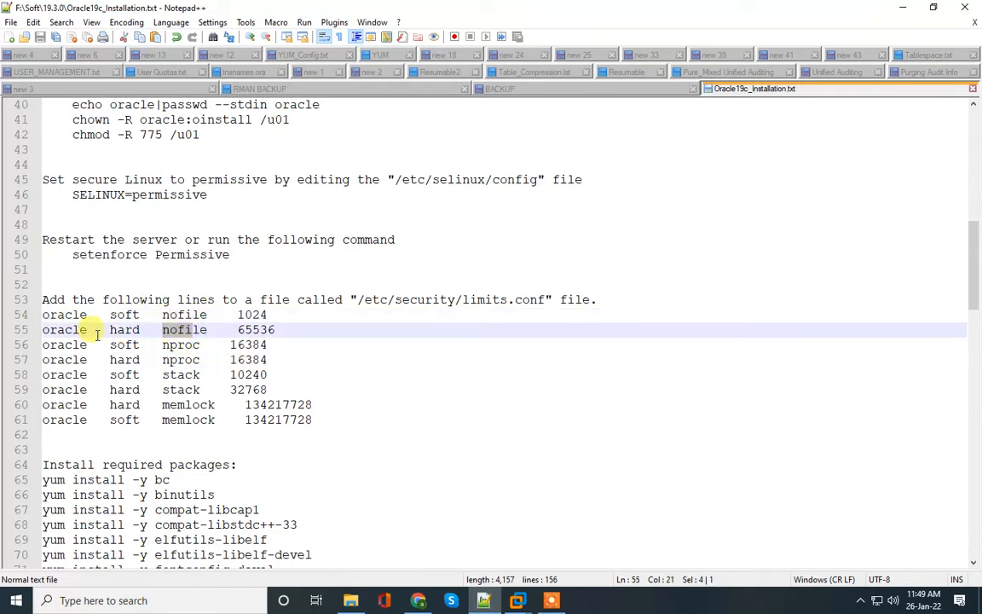
pyautogui.moveTo(43, 315); pyautogui.dragTo(324, 424)
pyautogui.hotkey('ctrl', 'c')
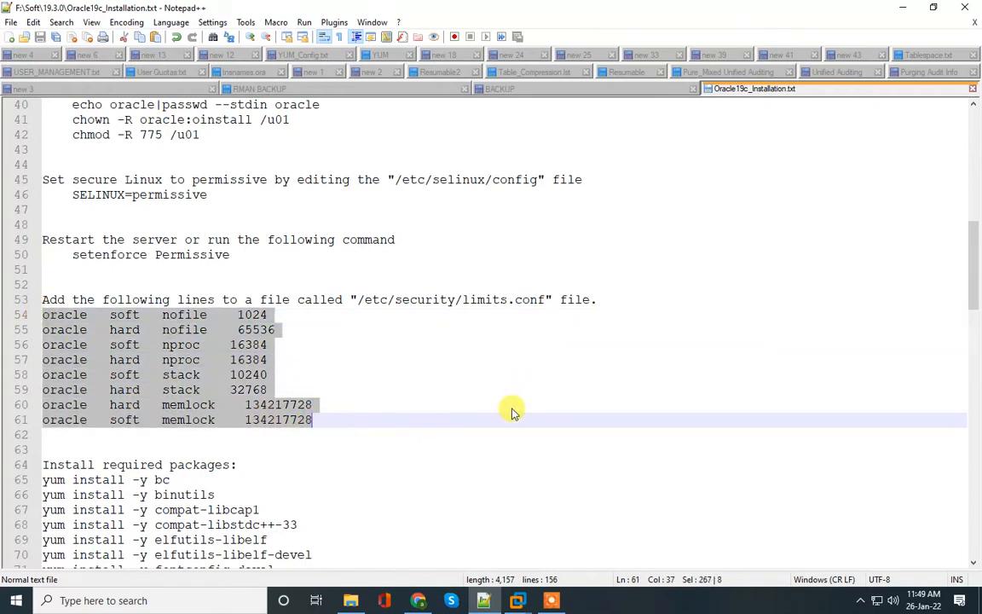
# Step: Open /etc/security/limits.conf in vi on the VM
pyautogui.moveTo(521, 587)
pyautogui.click(555, 506)
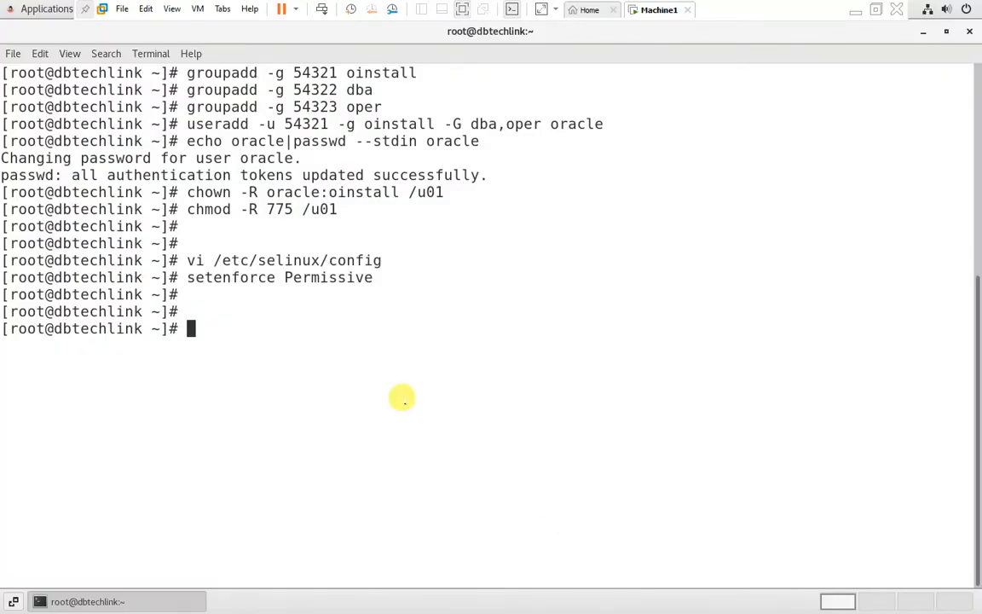
pyautogui.write('vi /etce')
pyautogui.press('BackSpace')
pyautogui.press('BackSpace')
pyautogui.write('c/secu')
pyautogui.press('BackSpace')
pyautogui.write('u')
pyautogui.press('Tab')
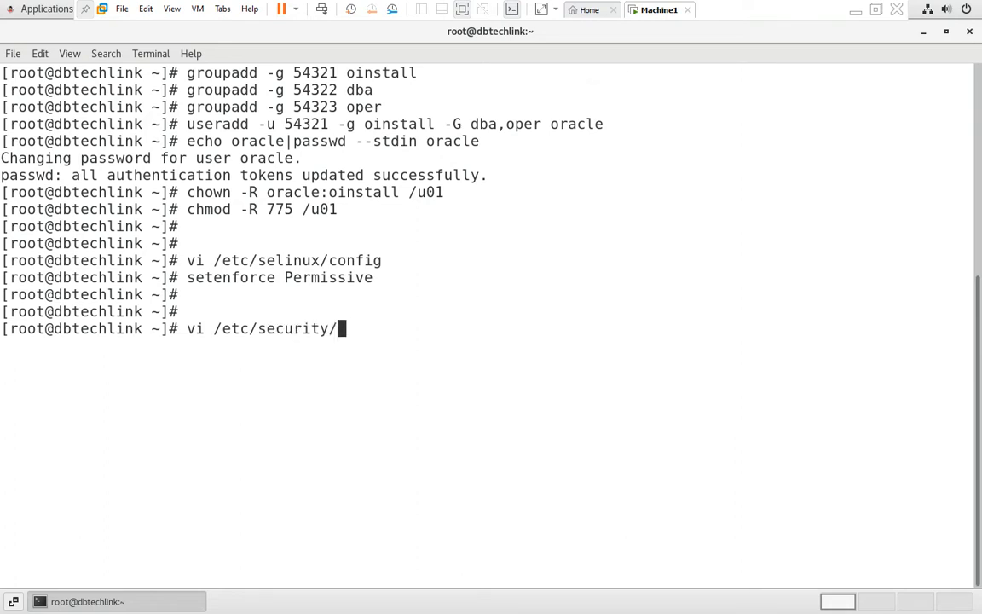
pyautogui.write('limi')
pyautogui.press('Tab')
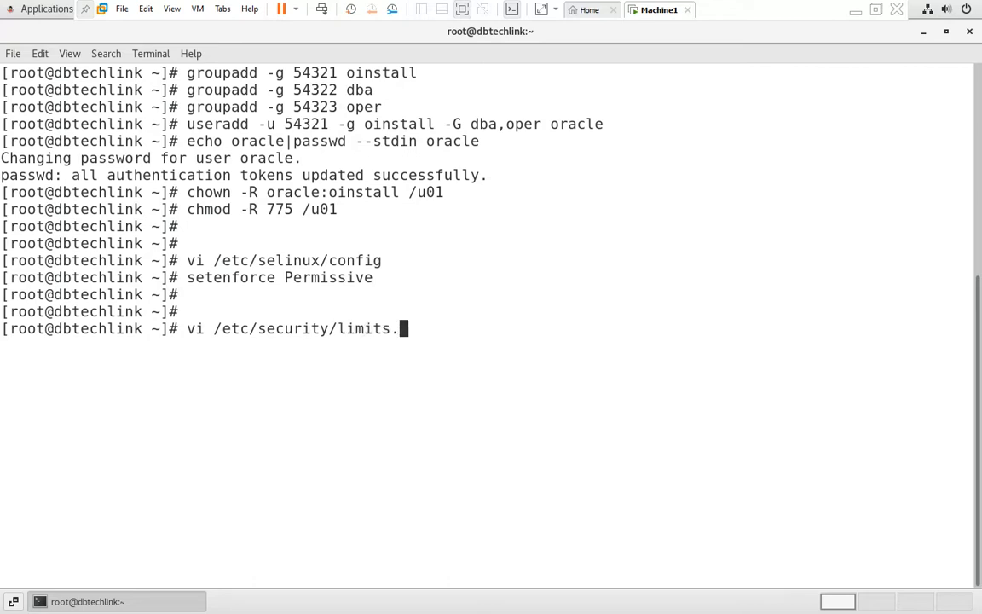
pyautogui.write('c')
pyautogui.press('Tab')
pyautogui.press('Return')
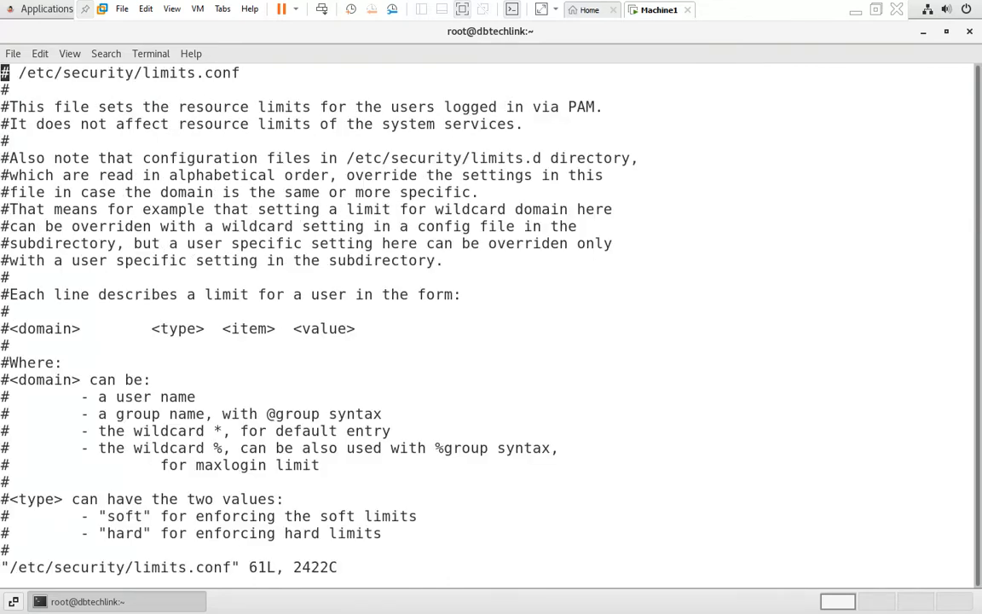
# Step: Paste the oracle limits above '# End of file' and save limits.conf with :wq
pyautogui.press('Down')
pyautogui.press('Down')
pyautogui.press('Down')
pyautogui.press('Down')
pyautogui.press('Down')
pyautogui.press('Down')
pyautogui.press('Down')
pyautogui.press('Down')
pyautogui.press('Down')
pyautogui.press('Down')
pyautogui.press('Down')
pyautogui.press('Down')
pyautogui.press('Down')
pyautogui.press('Down')
pyautogui.press('Down')
pyautogui.press('Down')
pyautogui.press('Down')
pyautogui.press('Down')
pyautogui.press('Down')
pyautogui.press('Down')
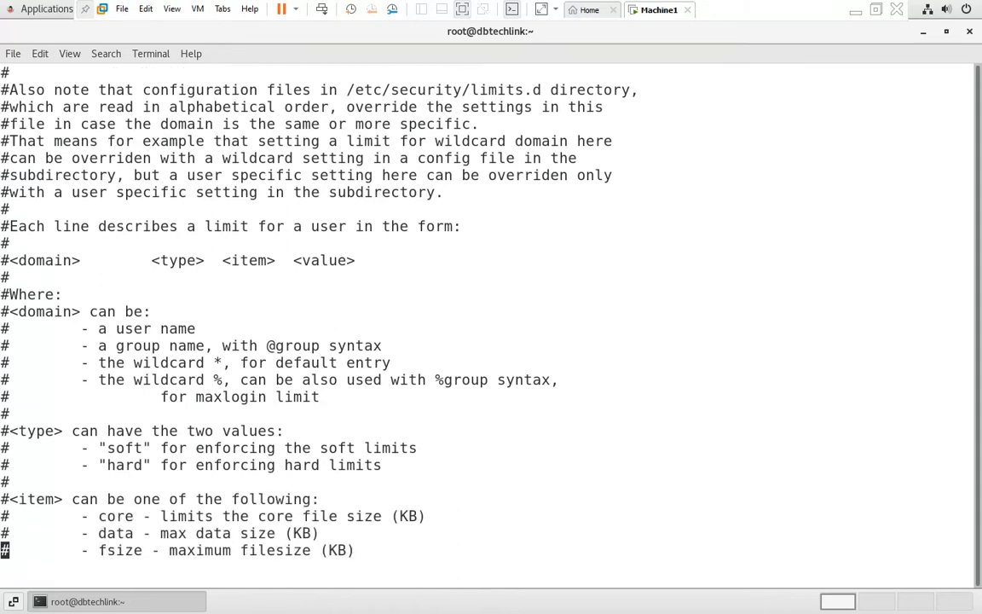
pyautogui.press('Up')
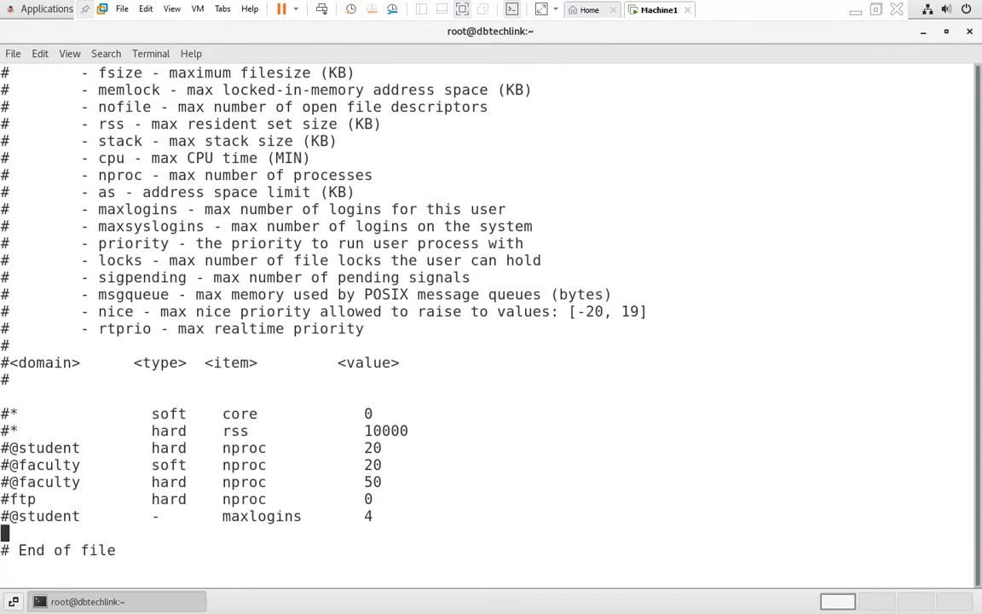
pyautogui.press('i')
pyautogui.press('Return')
pyautogui.press('Return')
pyautogui.press('Return')
pyautogui.press('Up')
pyautogui.press('Up')
pyautogui.hotkey('ctrl', 'shift', 'v')
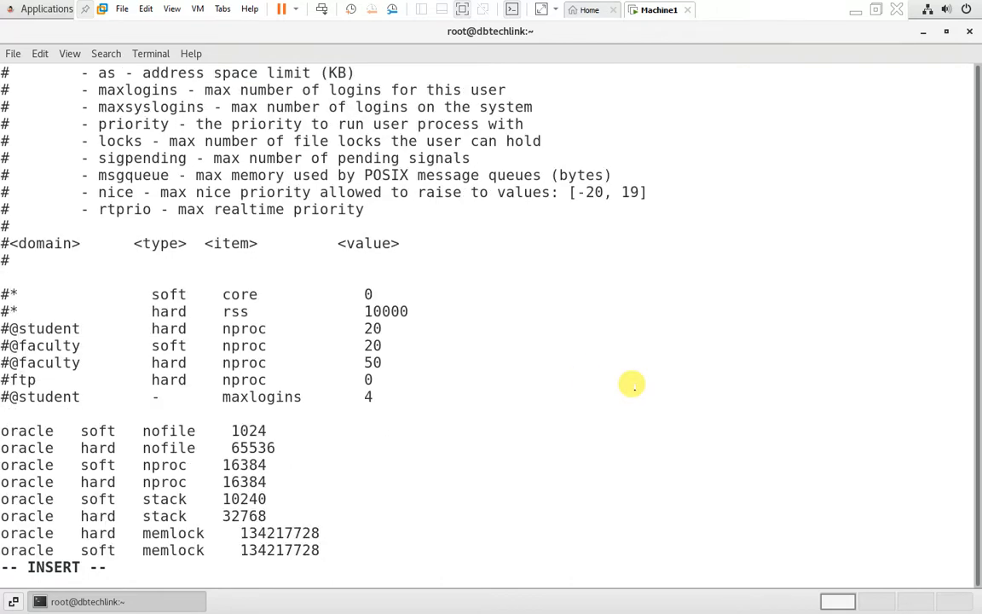
pyautogui.press('Escape')
pyautogui.write(':wq')
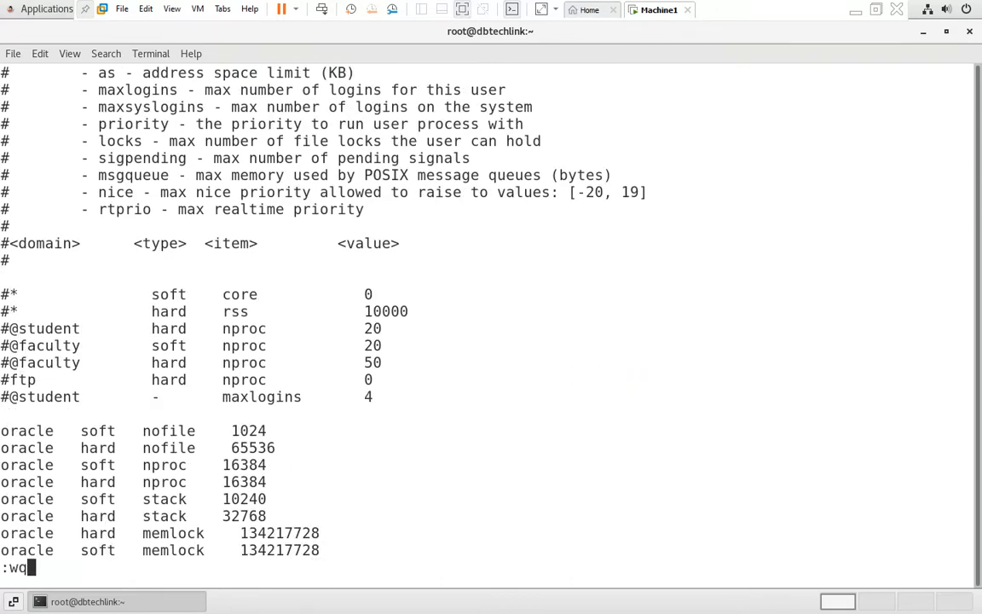
pyautogui.press('Return')
pyautogui.press('Return')
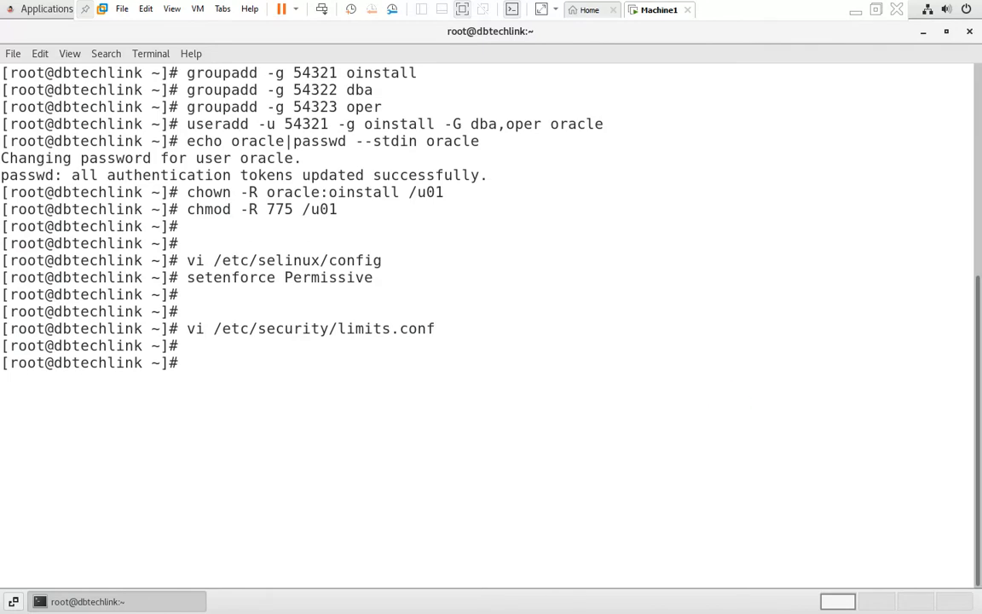
pyautogui.click(862, 12)
pyautogui.scroll(-3, 135, 363)
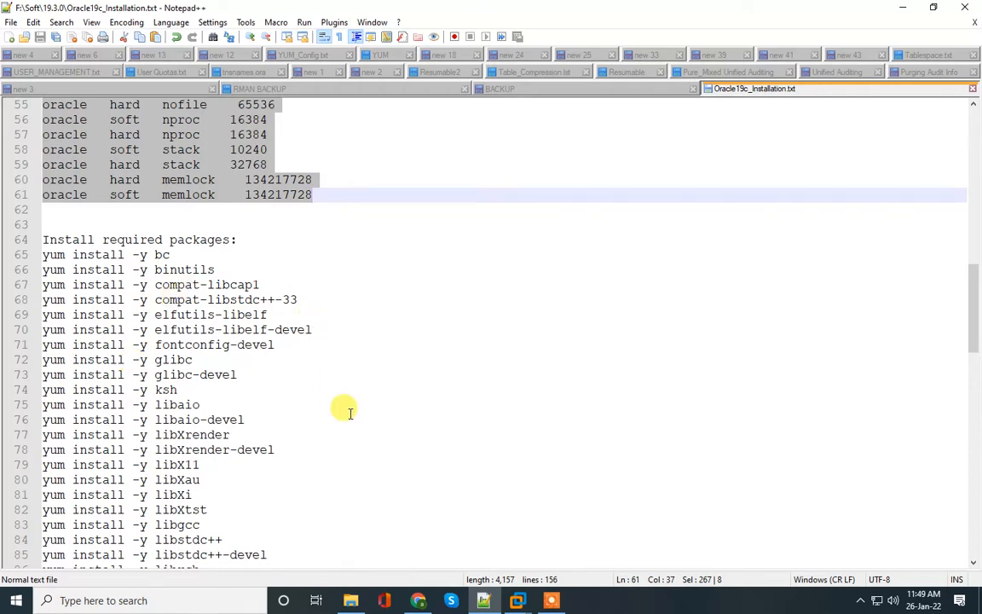
# Step: Navigate chapter 4 of the guide to the Supported Oracle Linux 7 Distributions for x86-64 page
pyautogui.click(418, 601)
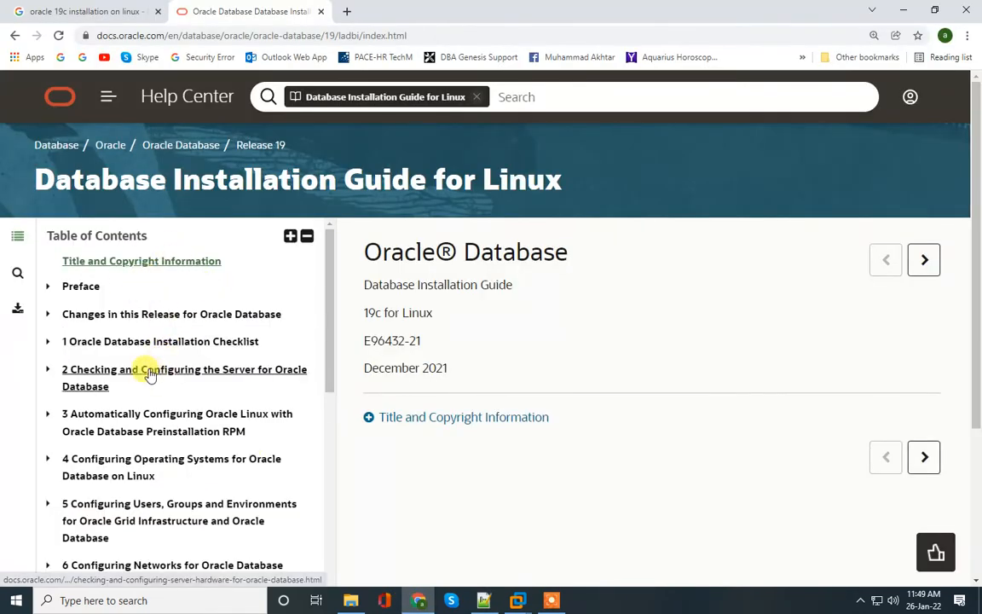
pyautogui.scroll(-3, 208, 435)
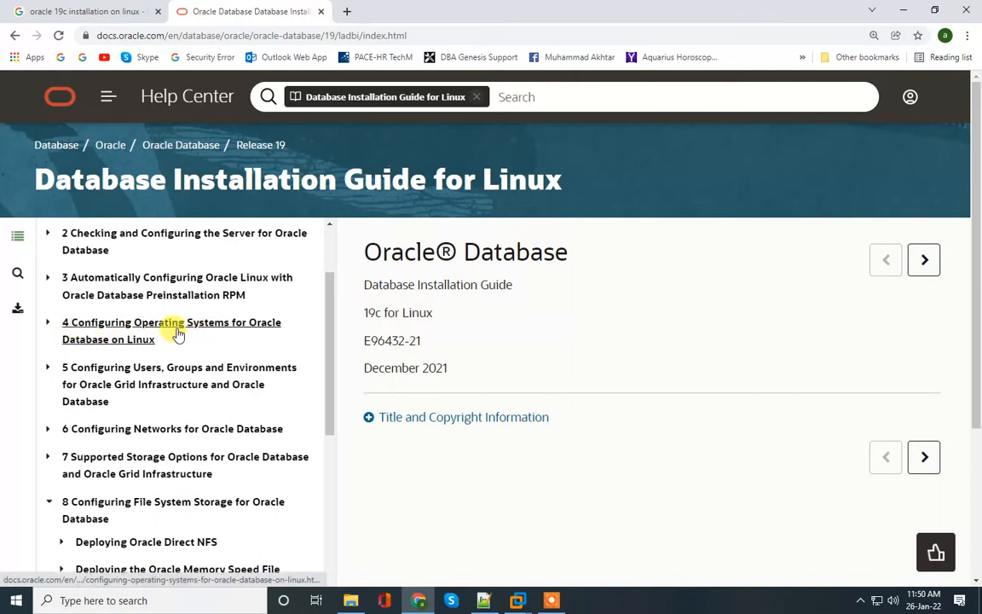
pyautogui.click(48, 323)
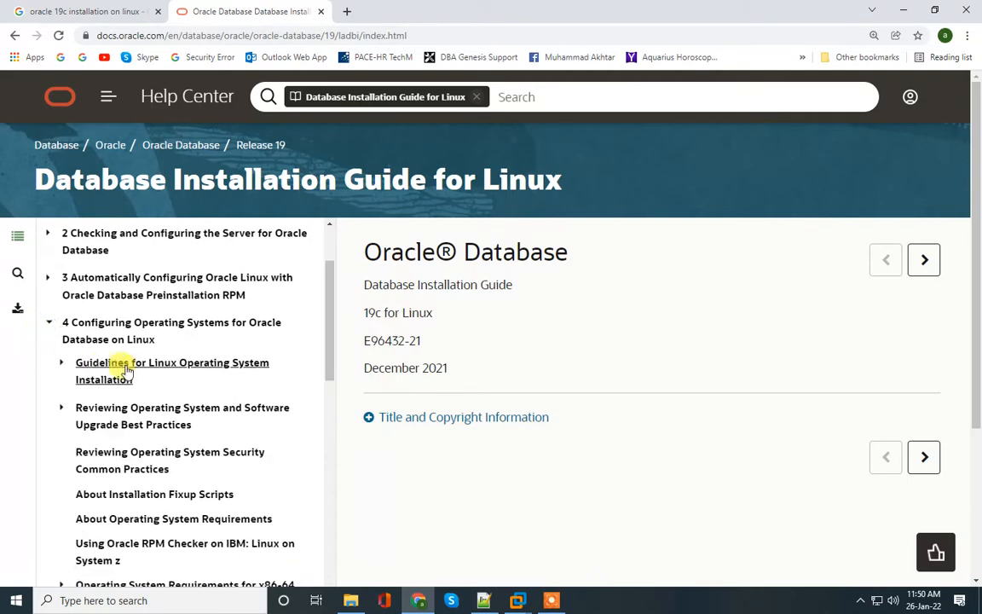
pyautogui.scroll(-3, 136, 367)
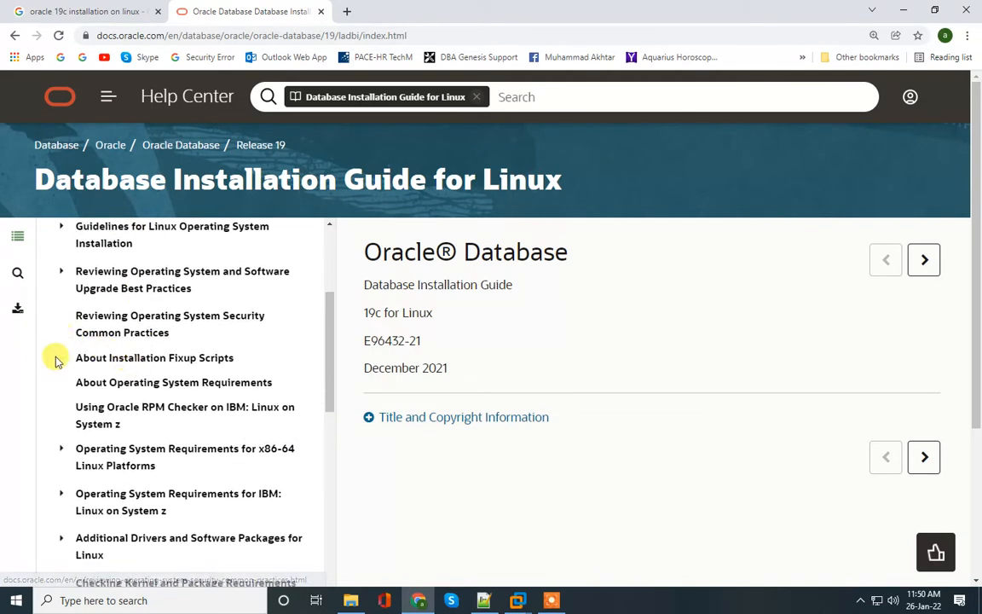
pyautogui.scroll(-3, 54, 358)
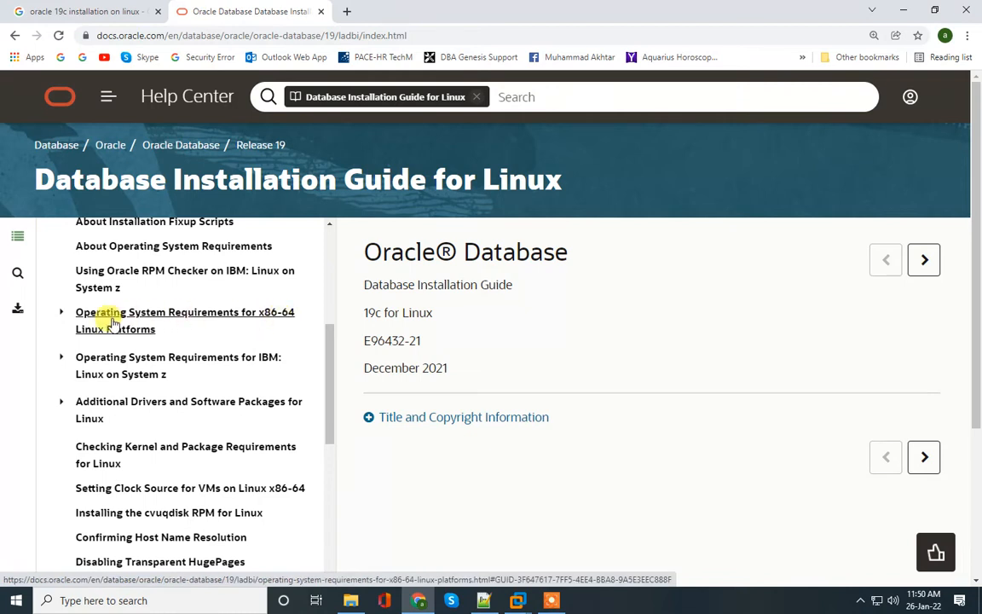
pyautogui.click(62, 317)
pyautogui.scroll(-3, 94, 368)
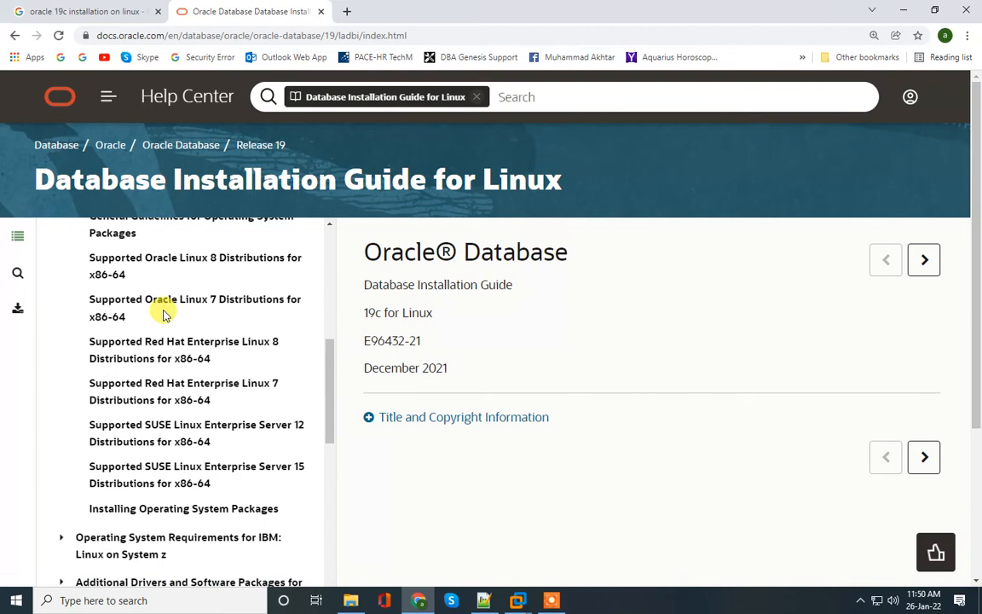
pyautogui.click(171, 309)
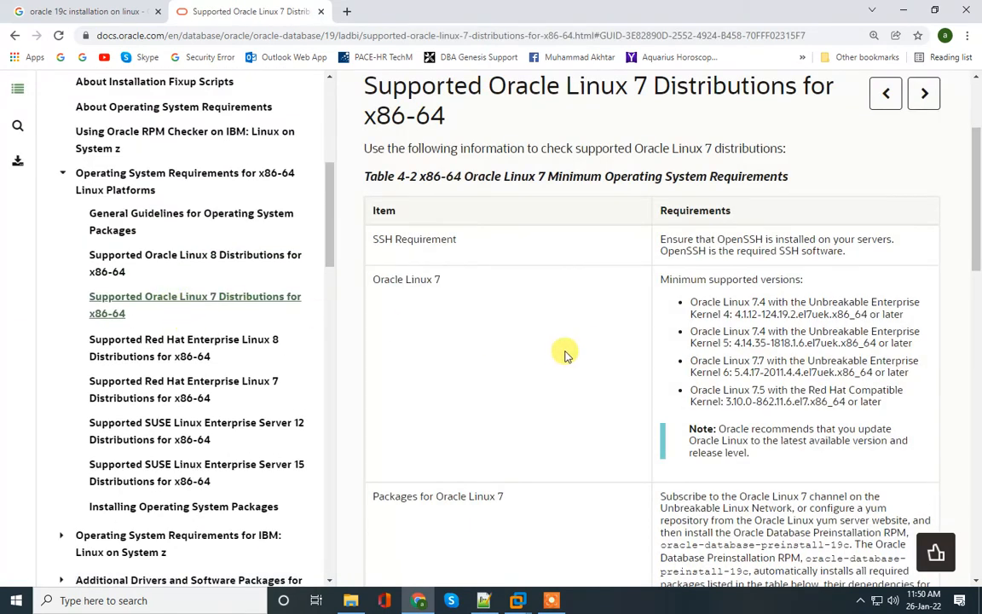
# Step: Select the required package list from bc through sysstat, then return to the notes
pyautogui.scroll(-3, 565, 352)
pyautogui.scroll(-5, 559, 346)
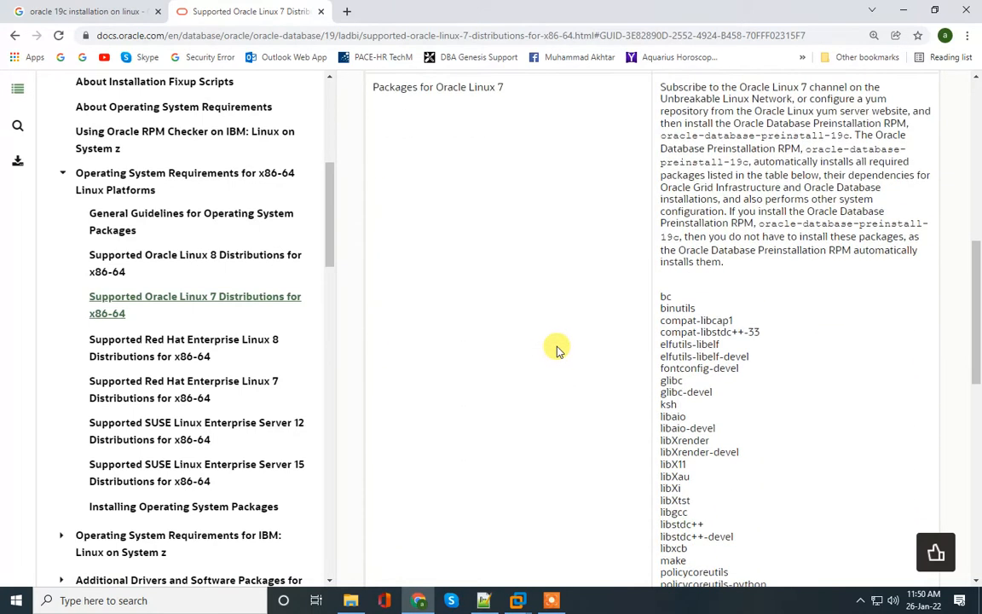
pyautogui.scroll(-3, 557, 349)
pyautogui.moveTo(660, 157); pyautogui.dragTo(691, 500)
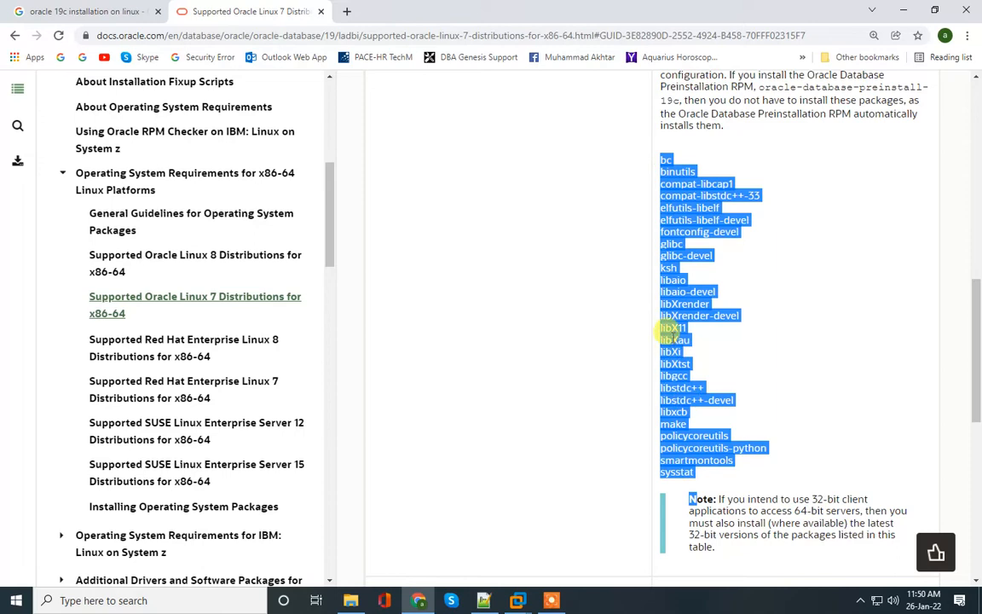
pyautogui.click(904, 10)
pyautogui.scroll(-3, 77, 268)
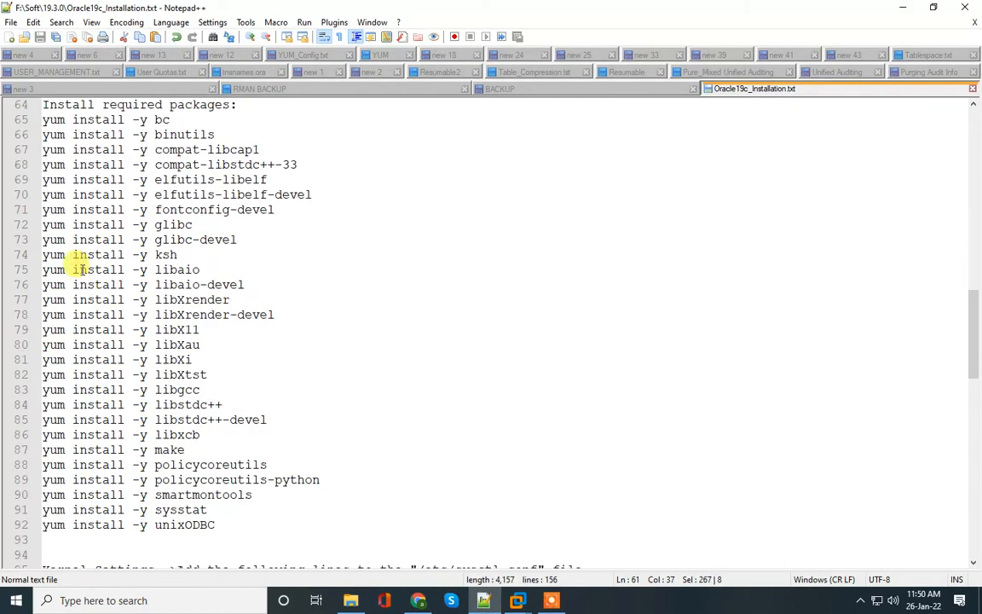
# Step: Copy the yum install commands (bc to unixODBC), run them in the VM terminal, then clear it
pyautogui.click(42, 119)
pyautogui.moveTo(181, 405); pyautogui.dragTo(238, 530)
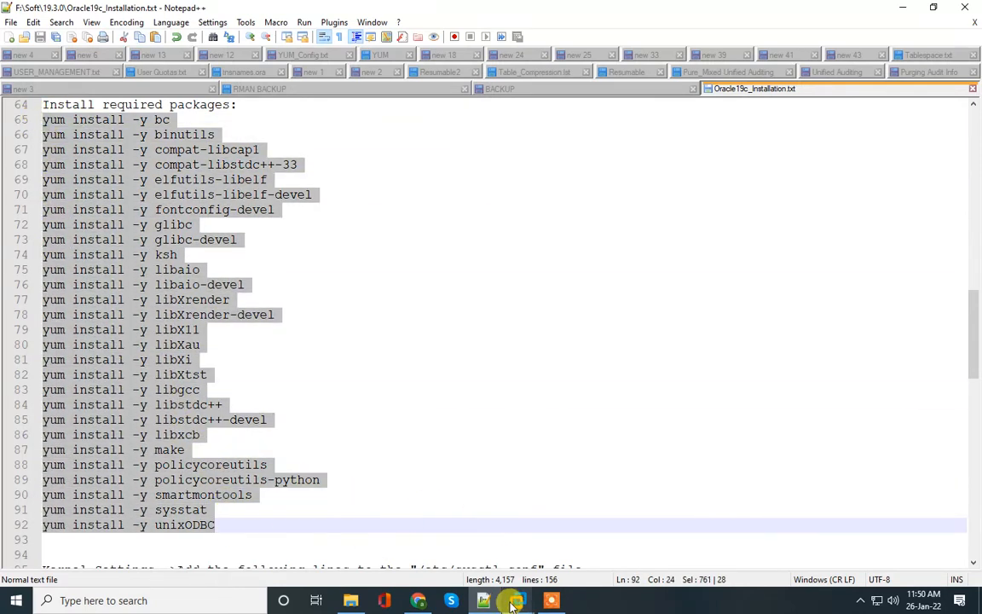
pyautogui.moveTo(552, 600)
pyautogui.click(614, 522)
pyautogui.rightClick(335, 358)
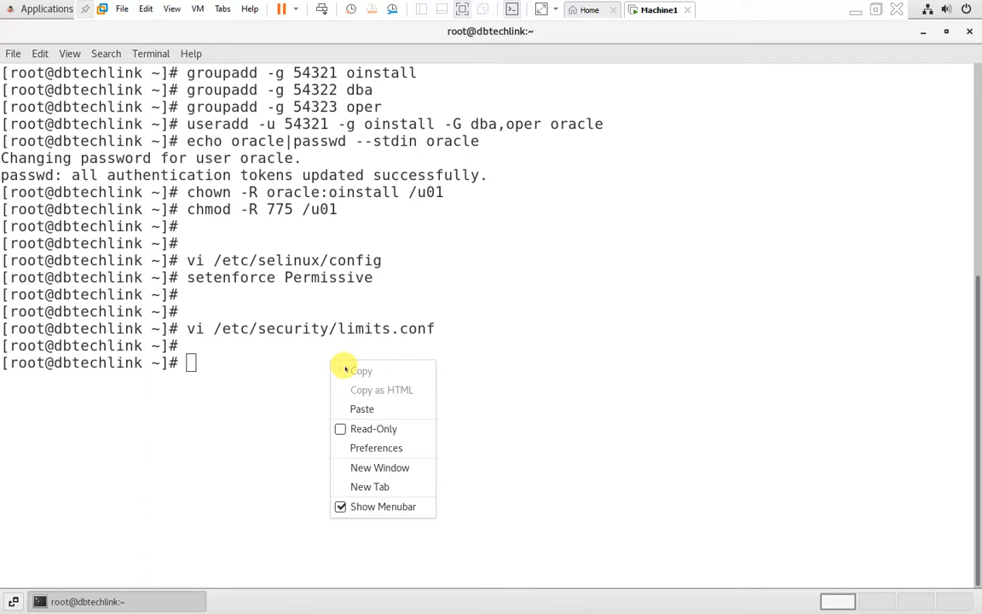
pyautogui.click(354, 404)
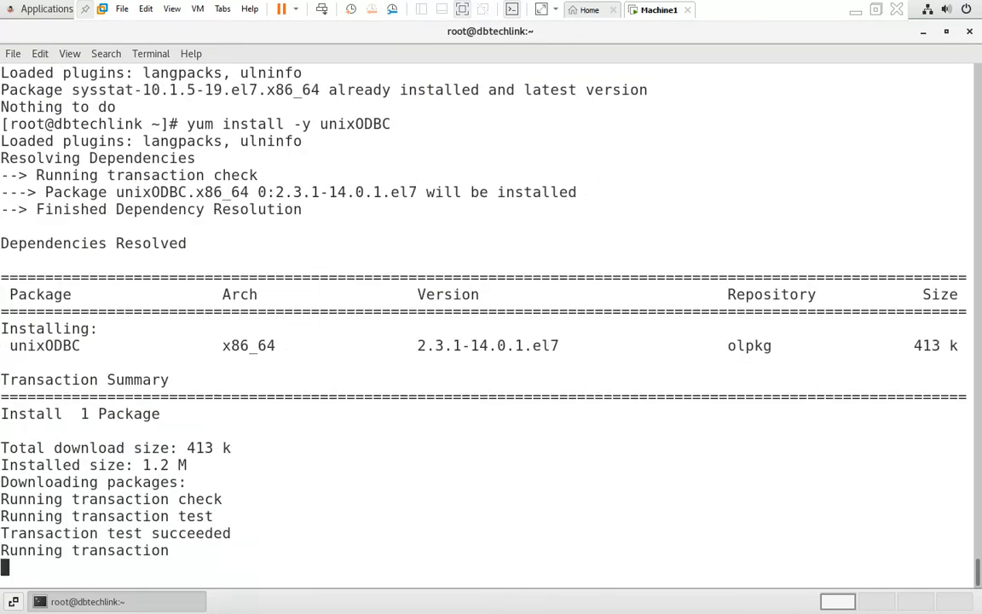
pyautogui.press('Return')
pyautogui.press('Return')
pyautogui.press('Return')
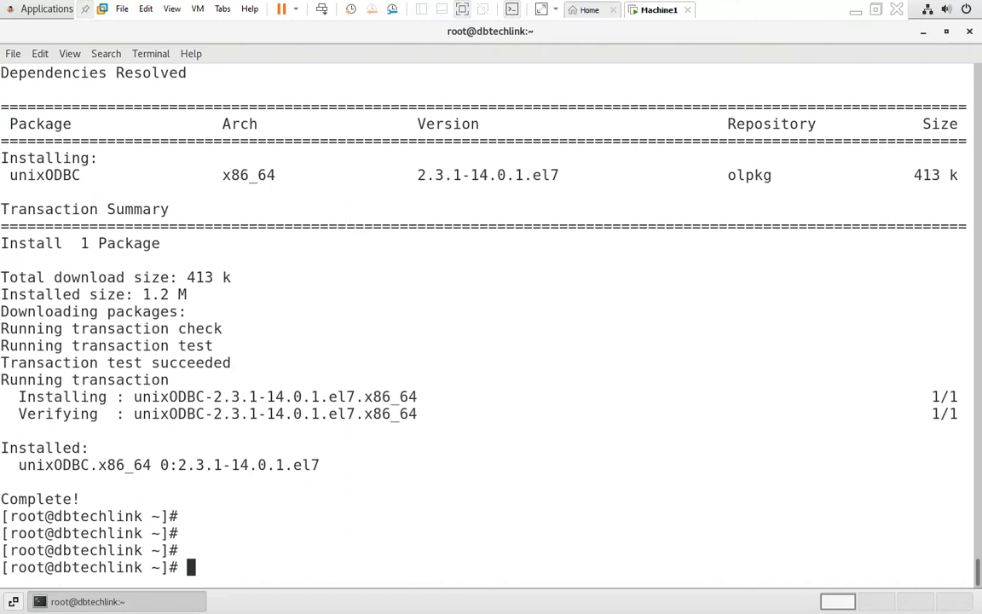
pyautogui.write('clear')
pyautogui.press('Return')
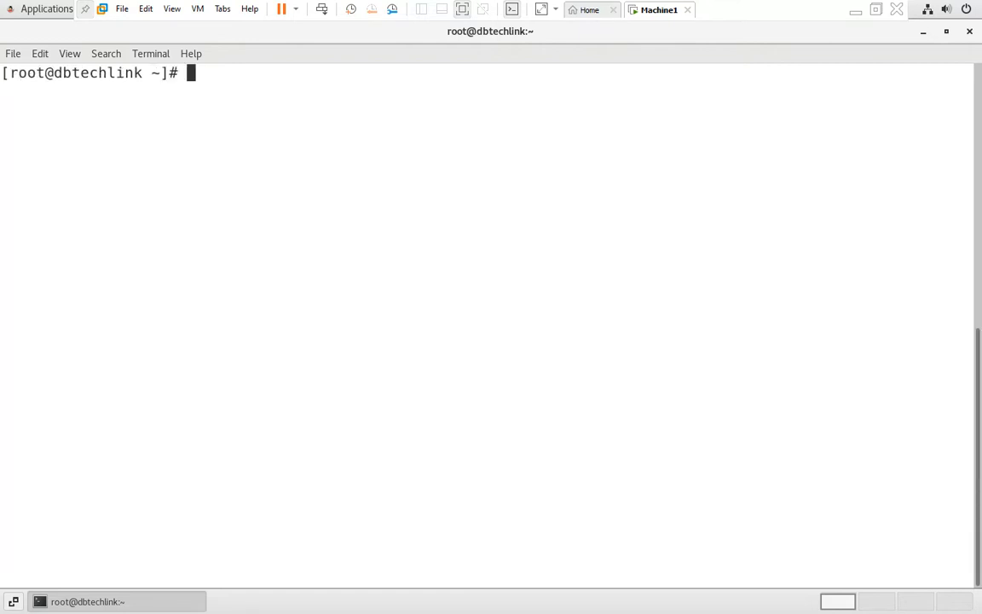
# Step: Select the fourteen kernel parameter lines in the Notepad++ installation notes
pyautogui.click(855, 9)
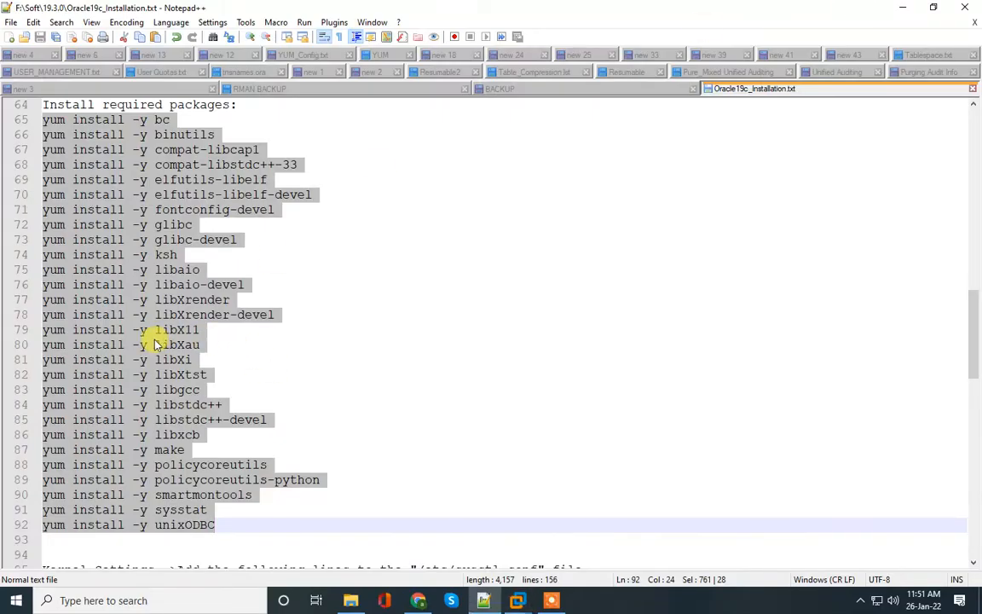
pyautogui.click(123, 329)
pyautogui.scroll(-7, 142, 372)
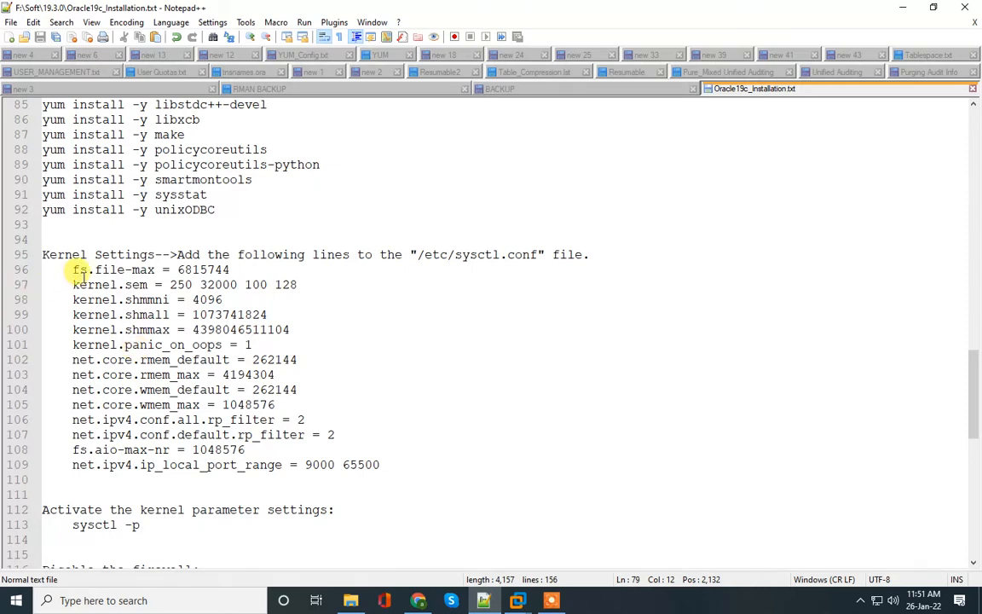
pyautogui.click(74, 269)
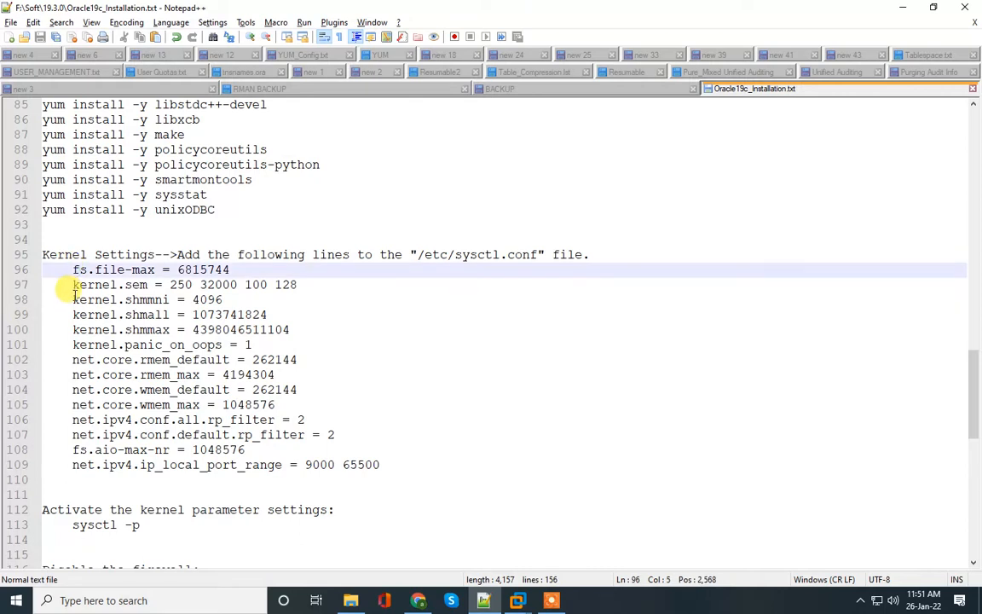
pyautogui.keyDown('alt'); pyautogui.keyDown('shift'); pyautogui.click(380, 465); pyautogui.keyUp('shift'); pyautogui.keyUp('alt')
pyautogui.hotkey('ctrl', 'c')
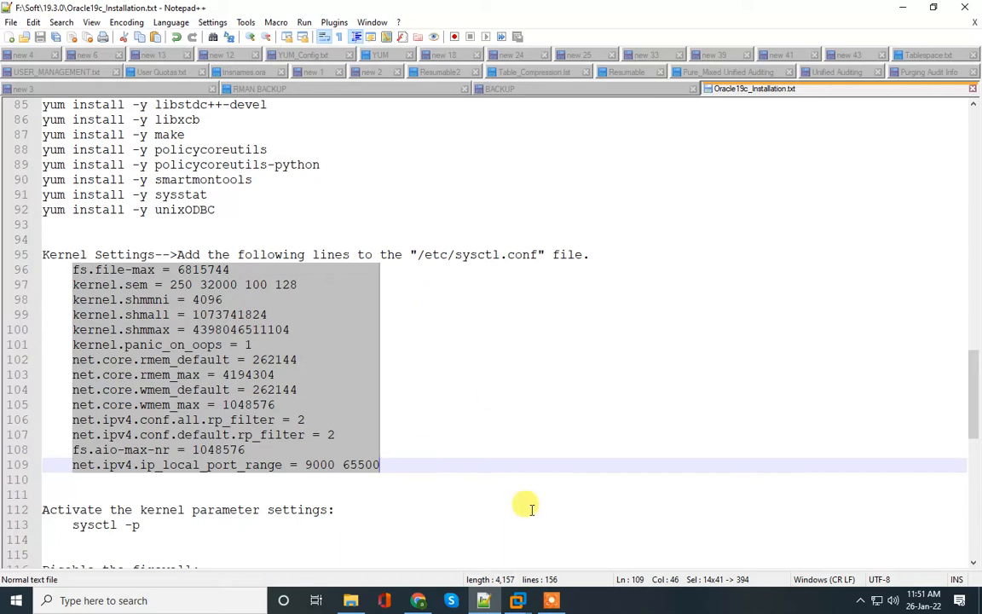
# Step: Append the kernel parameters to /etc/sysctl.conf in vi and save with :wq
pyautogui.click(516, 600)
pyautogui.click(633, 526)
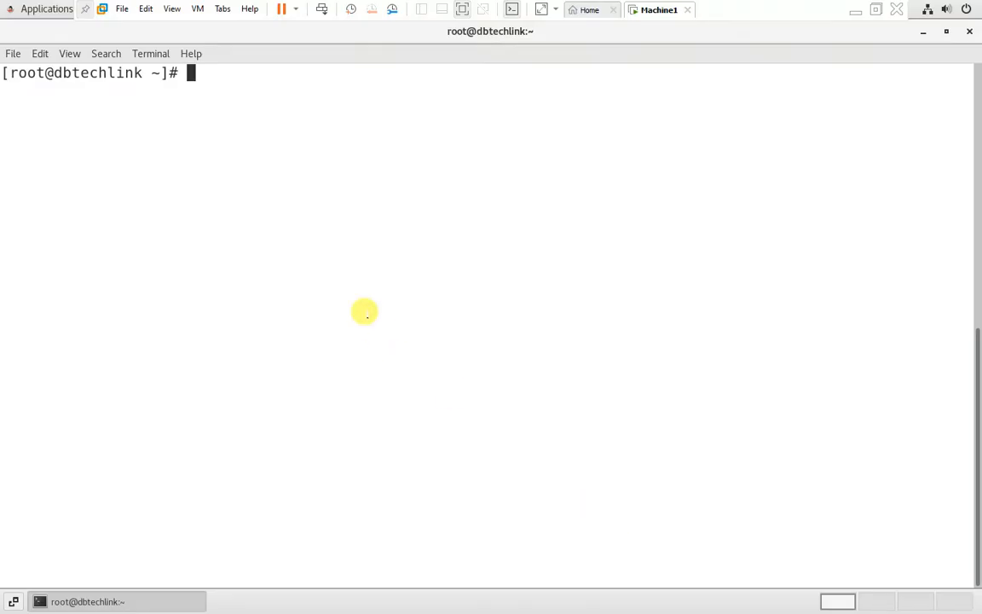
pyautogui.write('vi /etc/sysctl.conf')
pyautogui.press('Return')
pyautogui.press('Down')
pyautogui.press('Down')
pyautogui.press('Down')
pyautogui.press('Down')
pyautogui.press('Down')
pyautogui.press('Down')
pyautogui.press('Down')
pyautogui.press('Down')
pyautogui.press('o')
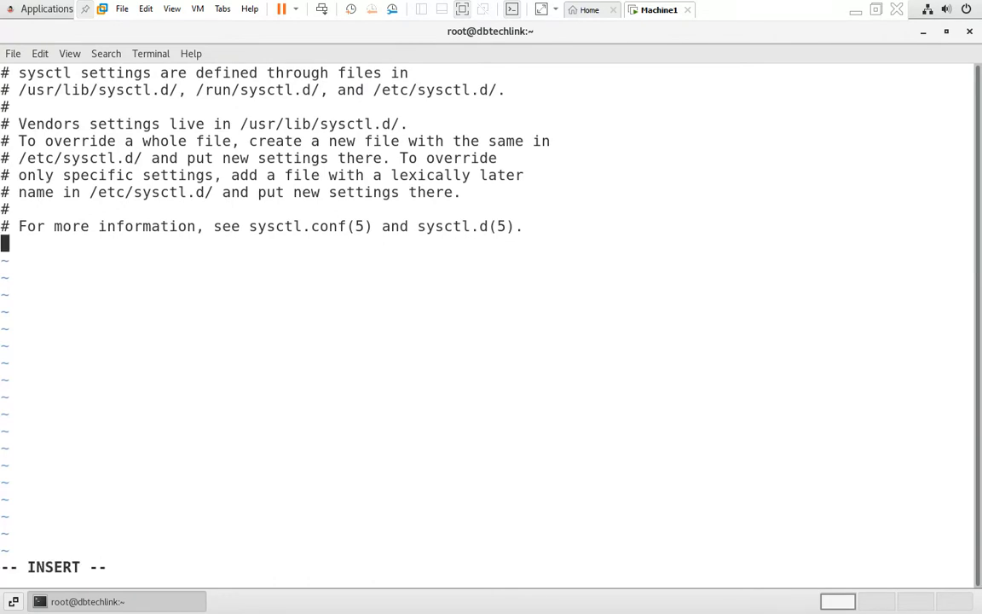
pyautogui.hotkey('ctrl', 'shift', 'v')
pyautogui.press('Escape')
pyautogui.write(':wq')
pyautogui.press('Return')
# Step: Apply the new kernel settings with sysctl -p
pyautogui.press('Return')
pyautogui.press('Return')
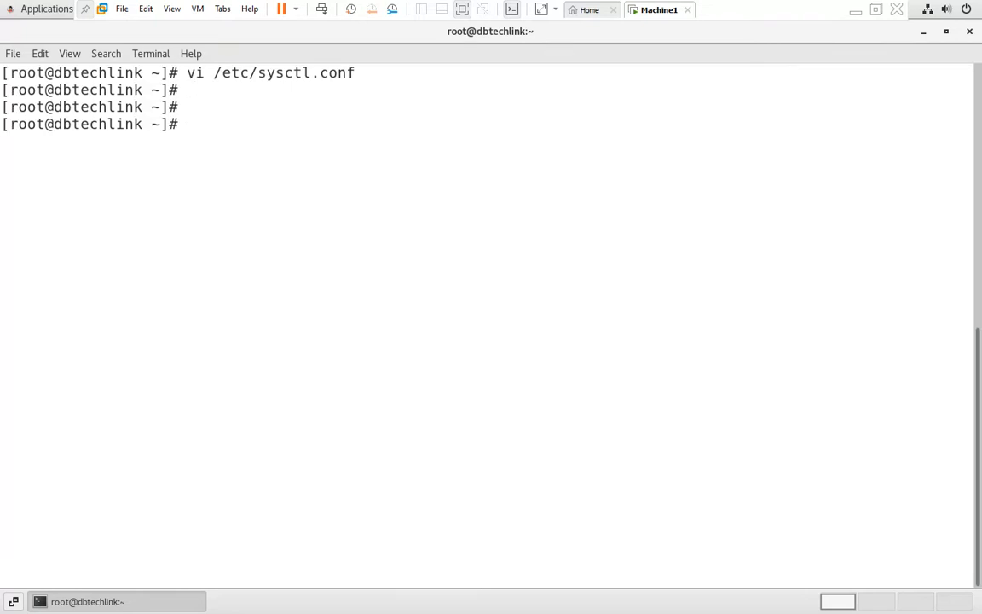
pyautogui.write('sysctl -p')
pyautogui.press('Return')
pyautogui.press('Return')
pyautogui.press('Return')
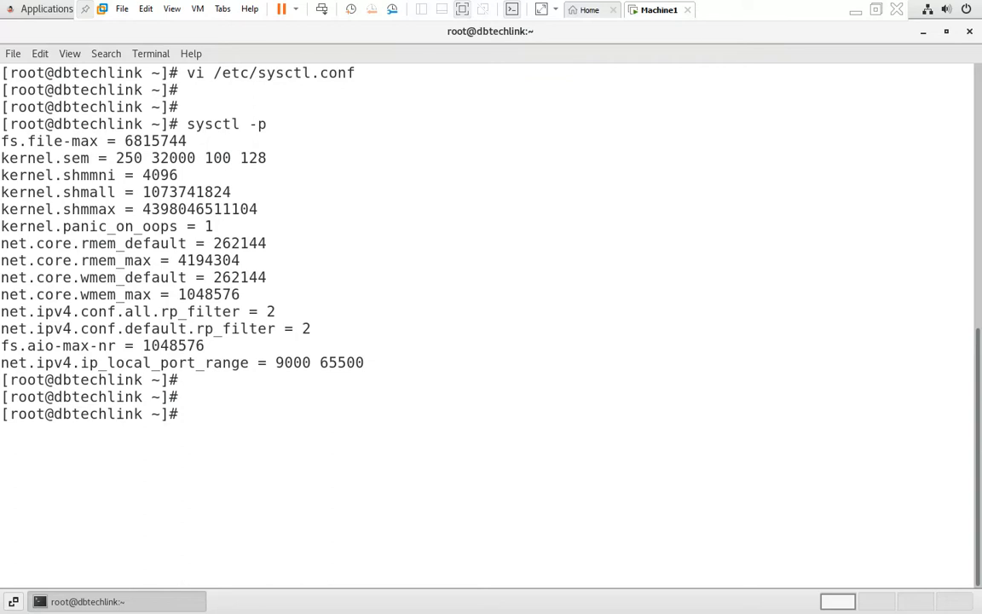
pyautogui.click(855, 10)
# Step: Run systemctl stop firewalld in the VM terminal, copied from the notes
pyautogui.scroll(-7, 94, 384)
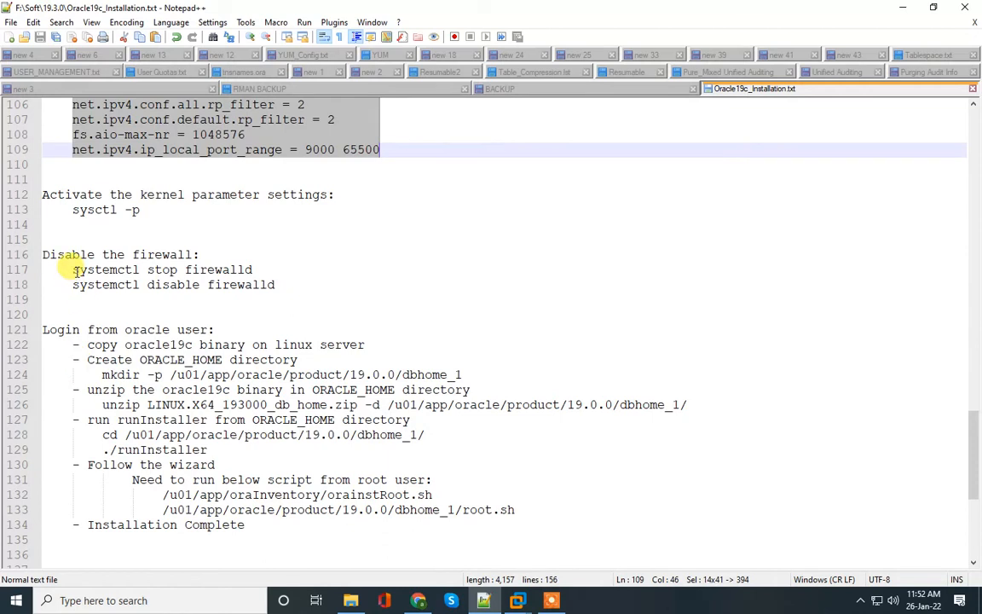
pyautogui.moveTo(74, 270); pyautogui.dragTo(256, 270)
pyautogui.hotkey('ctrl', 'c')
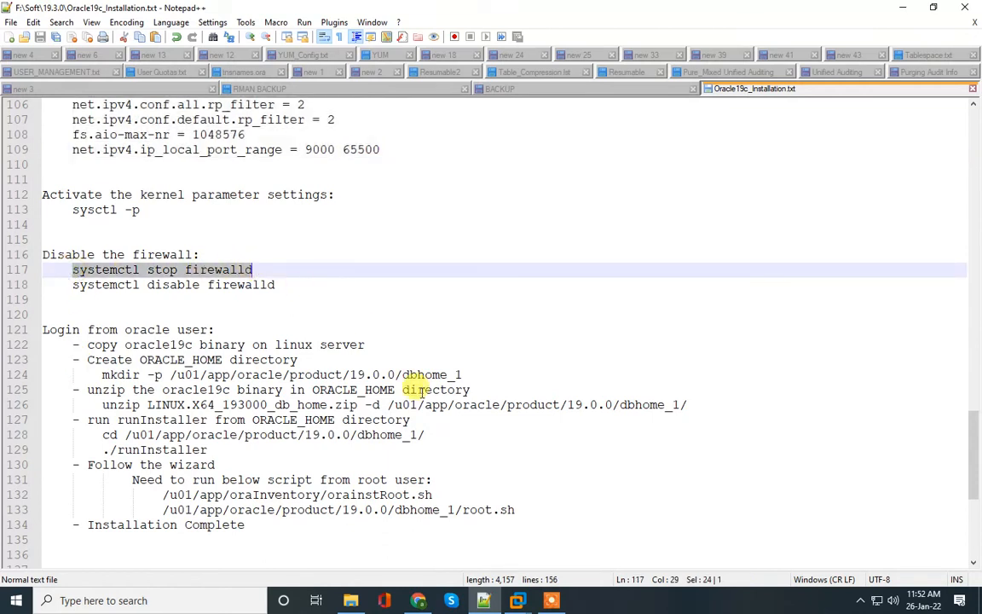
pyautogui.moveTo(517, 600)
pyautogui.click(653, 553)
pyautogui.rightClick(408, 418)
pyautogui.click(441, 463)
pyautogui.press('Return')
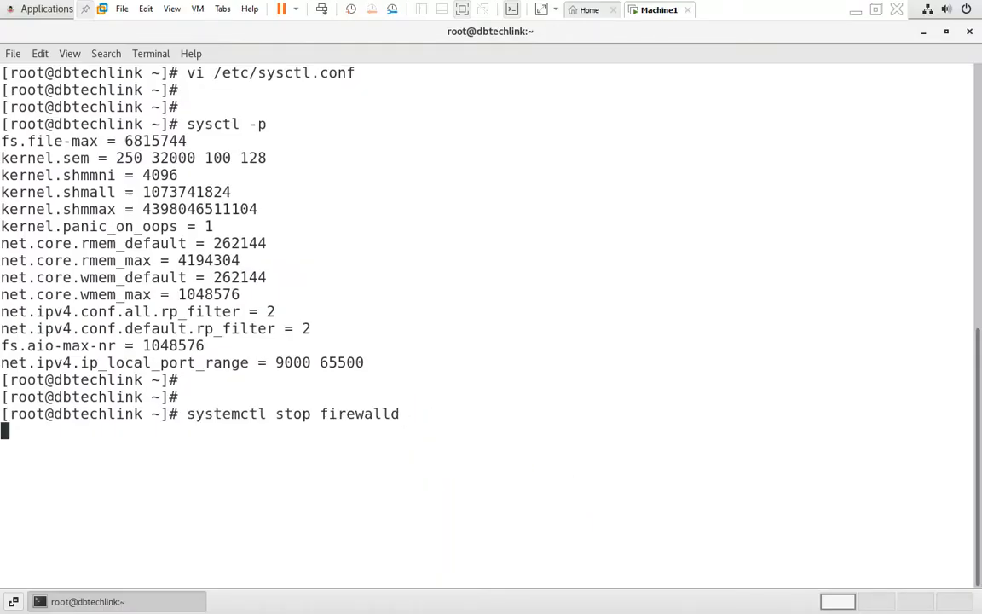
# Step: Run systemctl disable firewalld in the VM terminal, copied from the notes
pyautogui.click(856, 9)
pyautogui.moveTo(69, 285); pyautogui.dragTo(296, 285)
pyautogui.hotkey('ctrl', 'c')
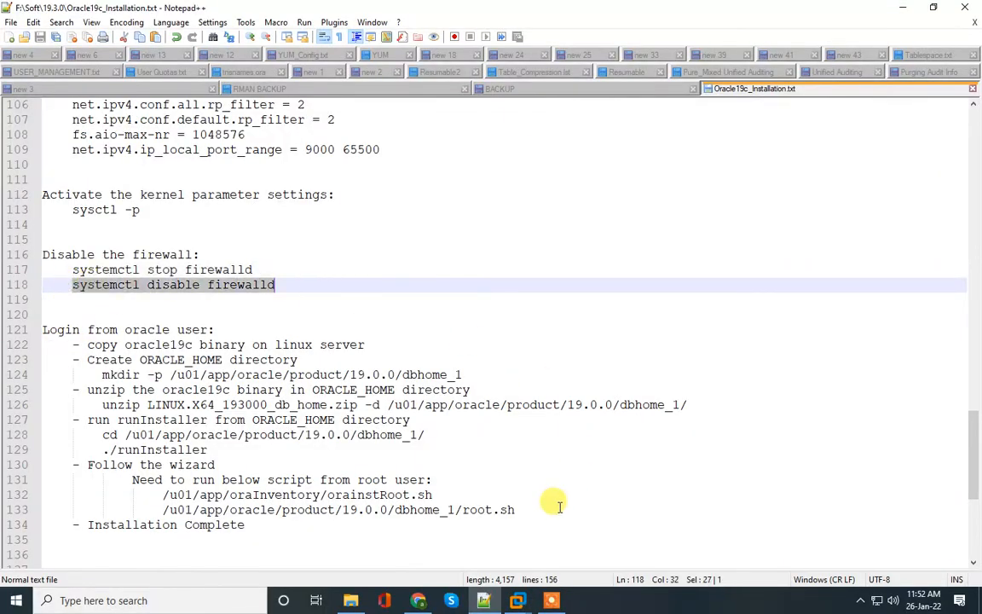
pyautogui.moveTo(518, 600)
pyautogui.click(606, 538)
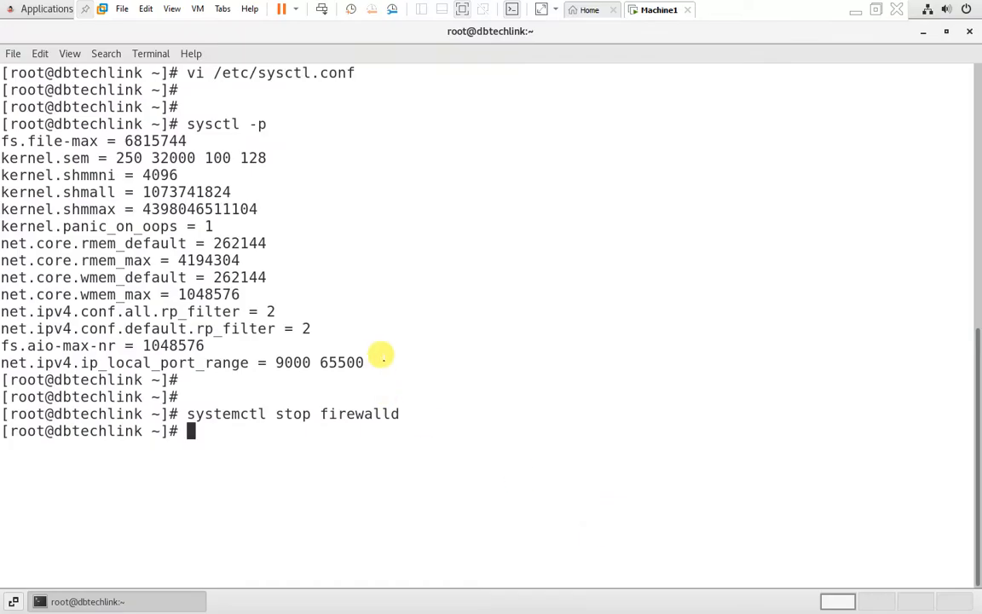
pyautogui.rightClick(390, 365)
pyautogui.click(409, 410)
pyautogui.press('Return')
pyautogui.press('Return')
pyautogui.press('Return')
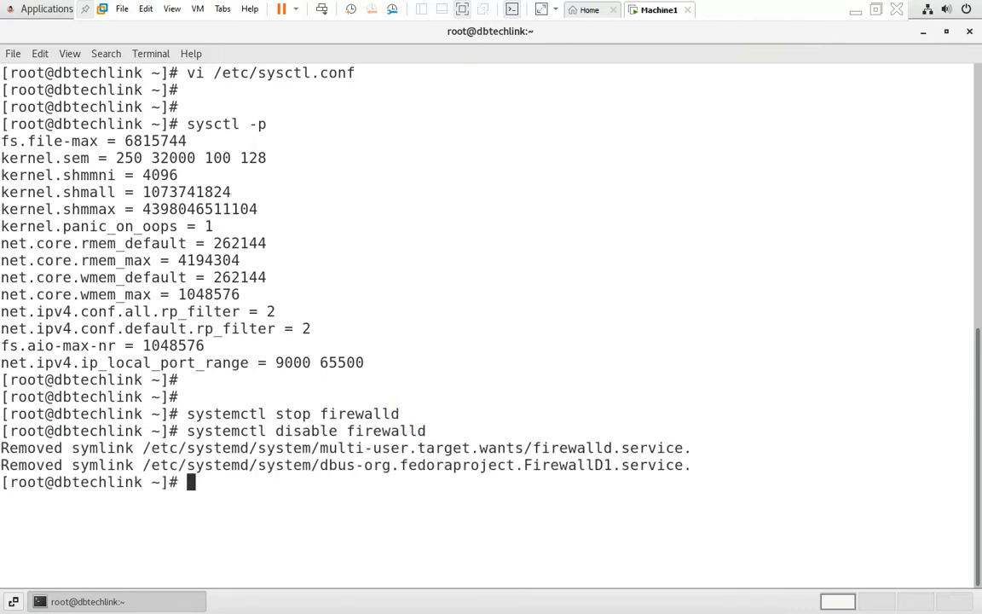
# Step: Close the root terminal session with exit
pyautogui.click(855, 10)
pyautogui.scroll(-1, 237, 324)
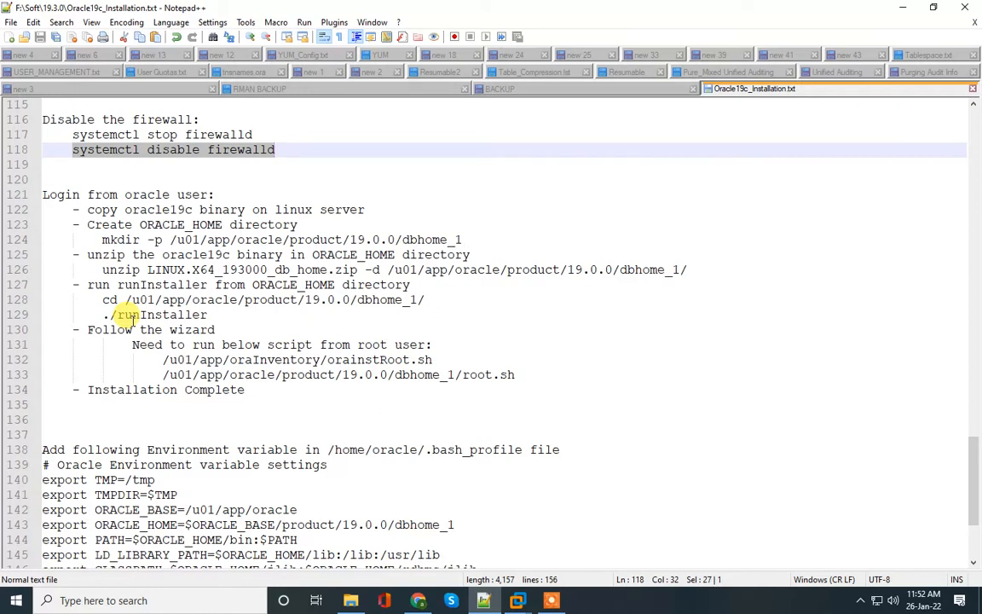
pyautogui.click(518, 600)
pyautogui.click(606, 531)
pyautogui.write('exit')
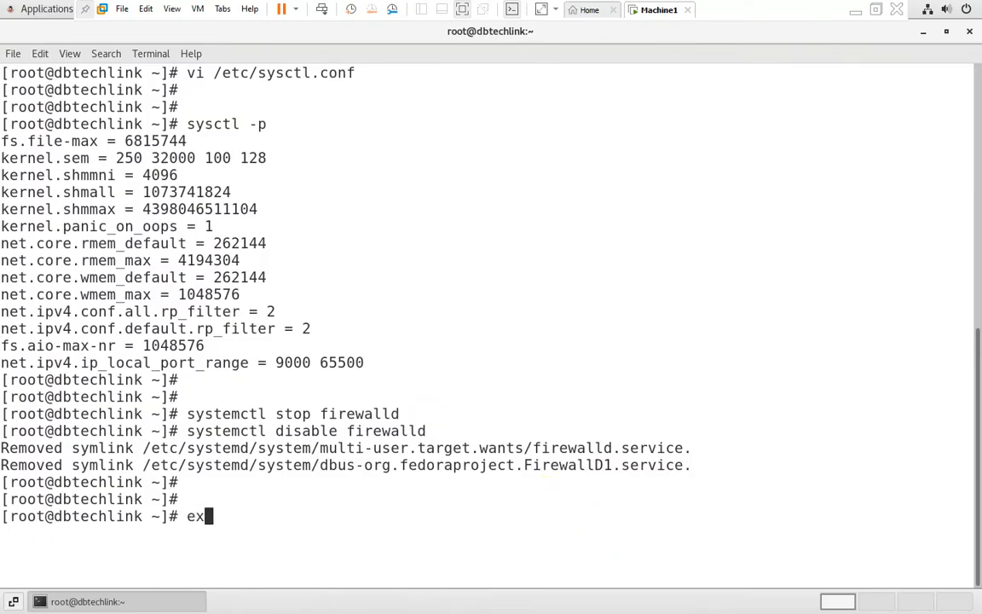
pyautogui.press('Return')
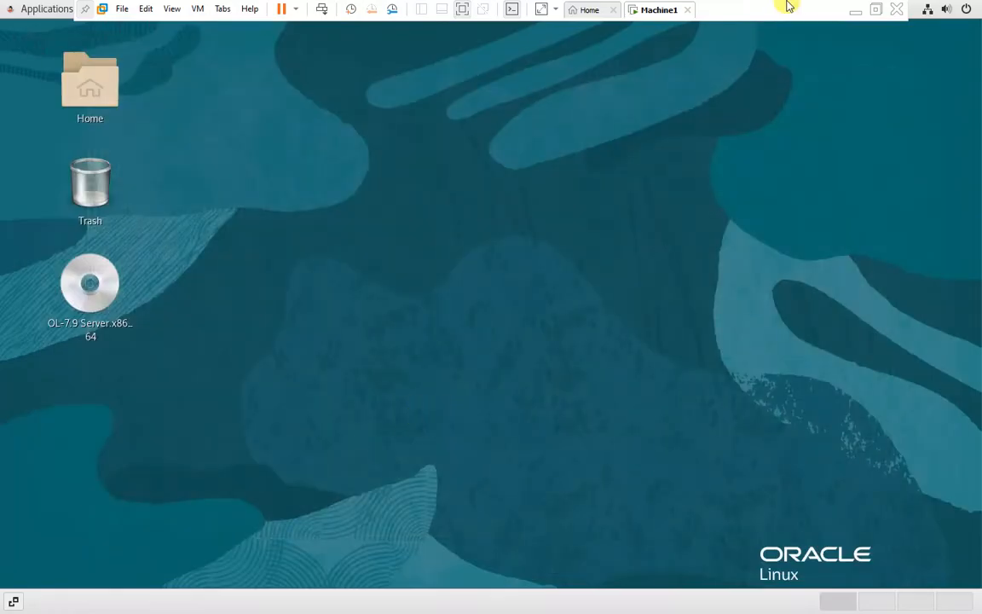
# Step: Log out of the root session from the system menu and confirm
pyautogui.click(958, 9)
pyautogui.click(858, 117)
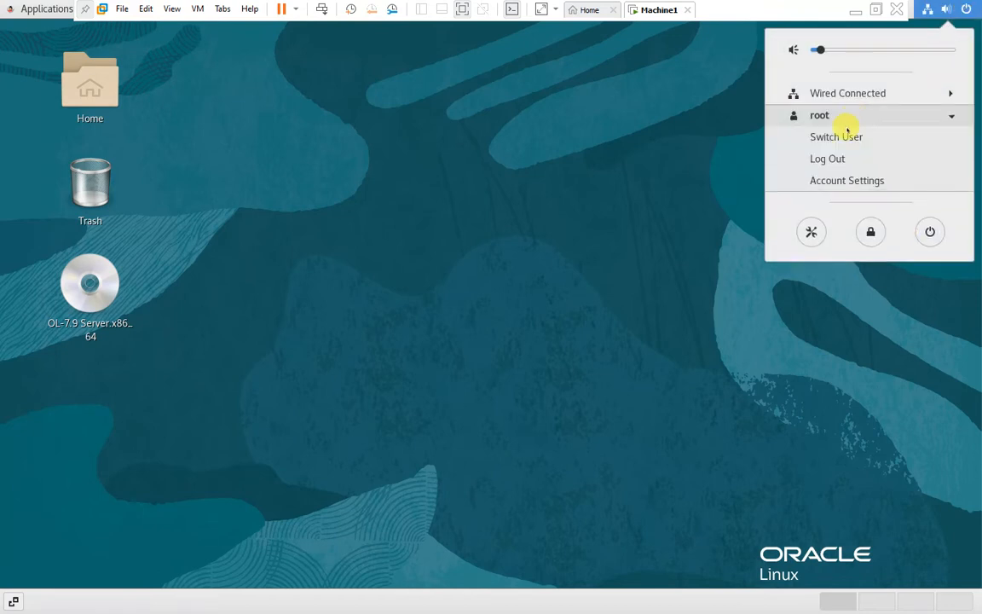
pyautogui.click(834, 158)
pyautogui.click(559, 350)
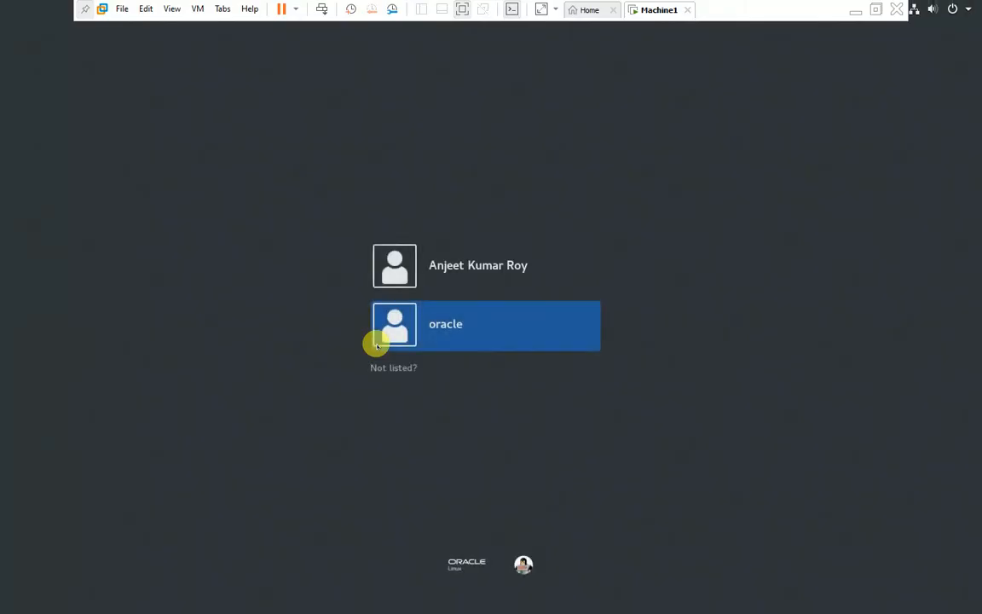
# Step: Sign in to the Oracle Linux desktop as the oracle user with its password
pyautogui.click(390, 320)
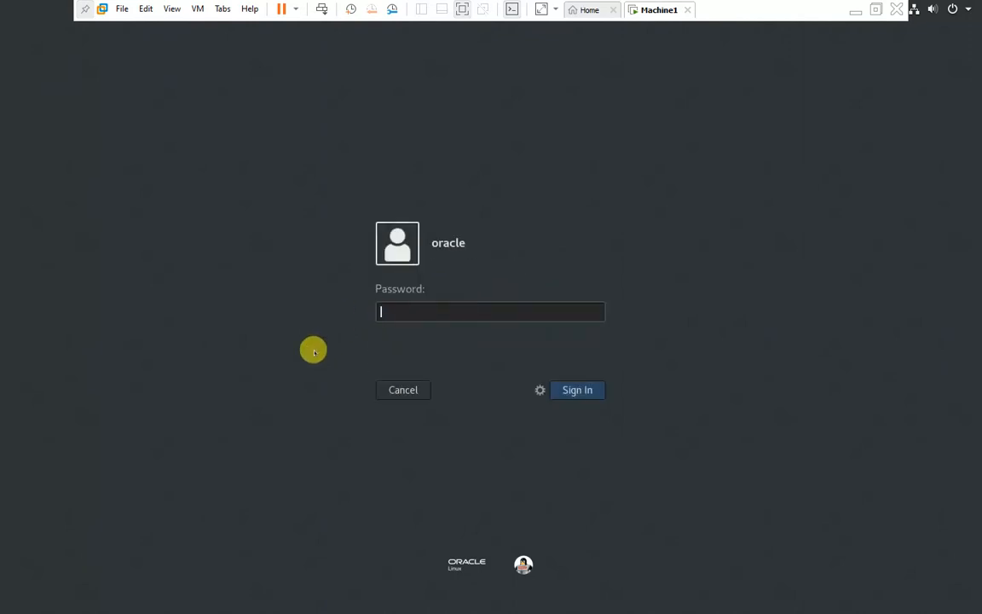
pyautogui.write('oracle')
pyautogui.press('Return')
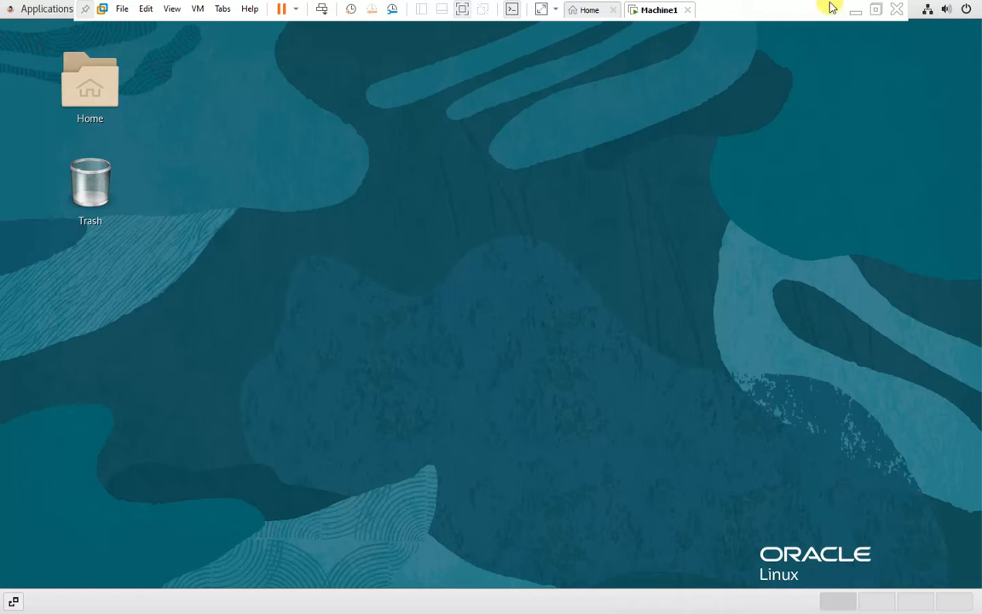
pyautogui.click(855, 10)
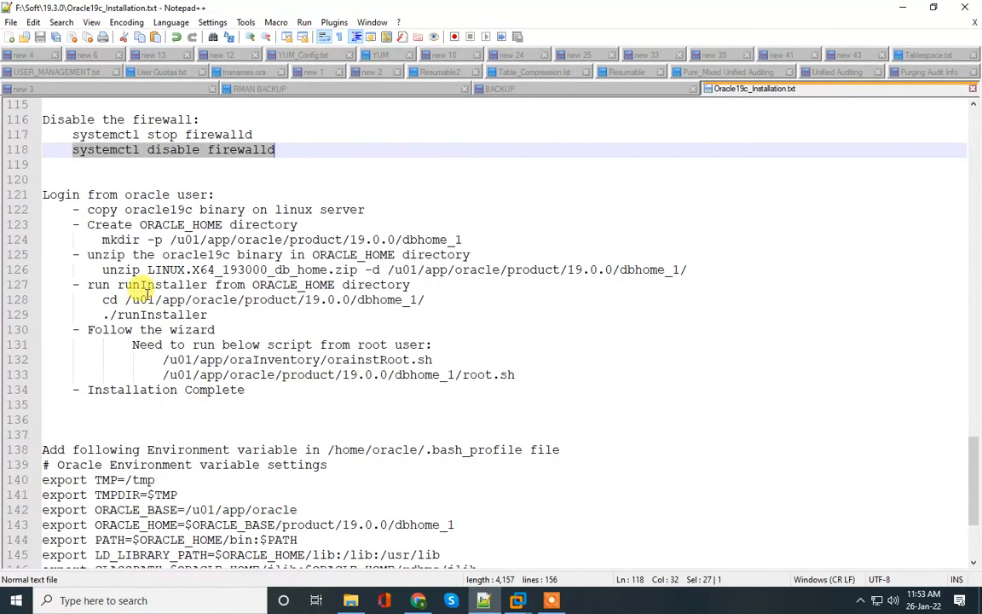
# Step: Find the notes' step about copying the database binary and minimize Notepad++
pyautogui.click(132, 194)
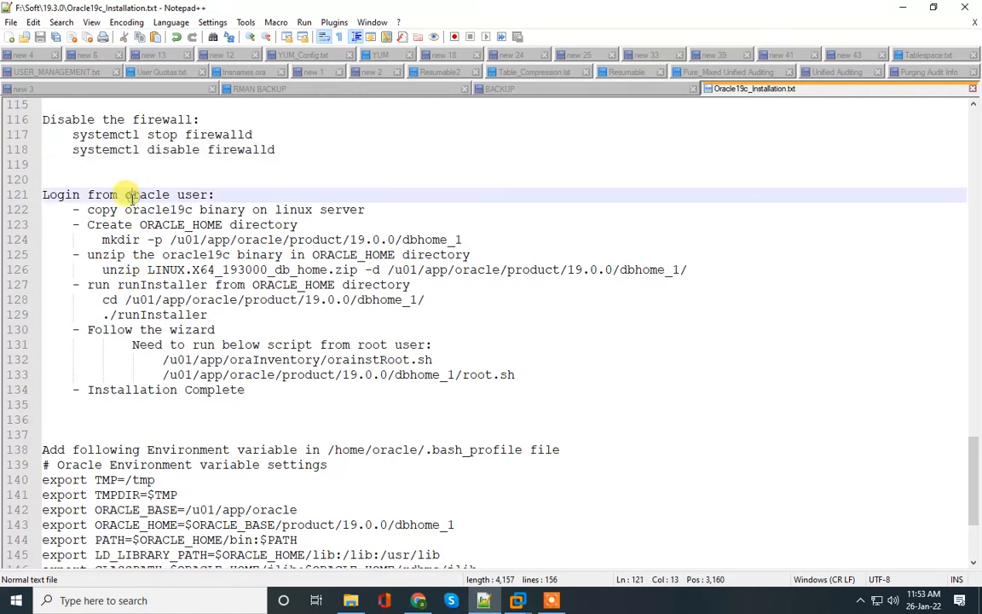
pyautogui.moveTo(127, 209); pyautogui.dragTo(360, 213)
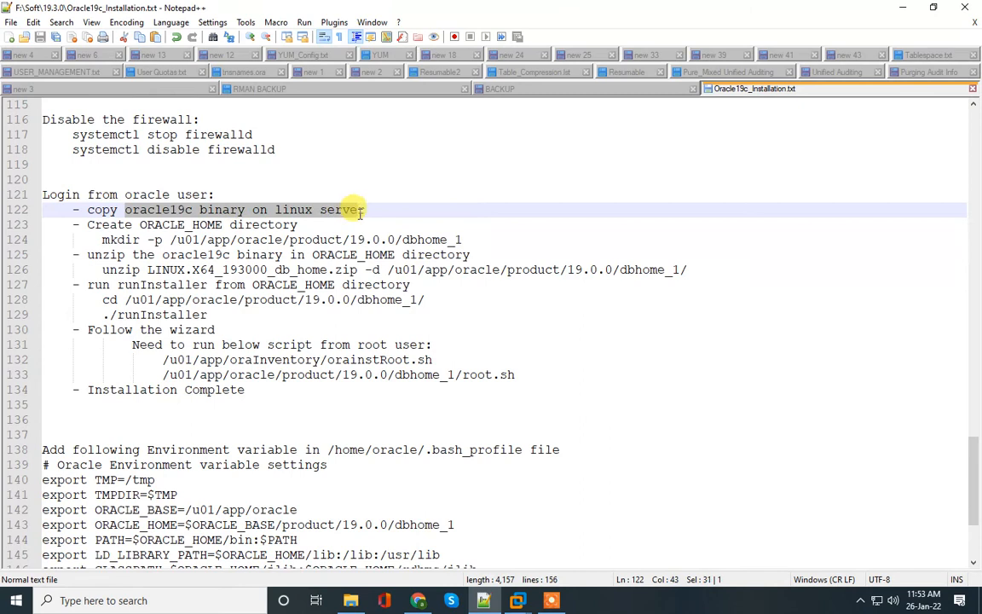
pyautogui.click(903, 7)
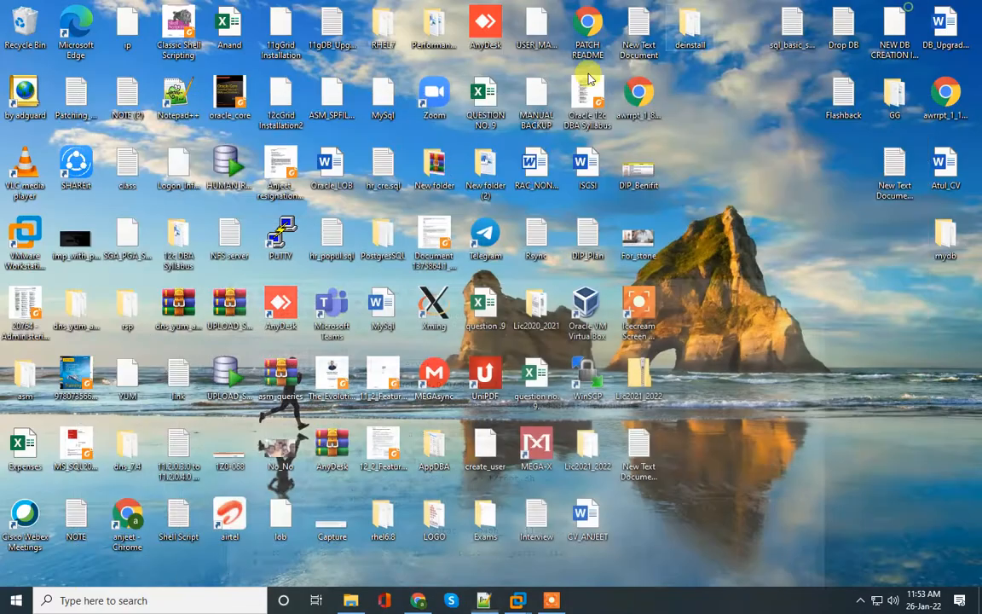
# Step: Launch WinSCP and log in over SFTP to 192.168.1.201 as oracle
pyautogui.doubleClick(588, 375)
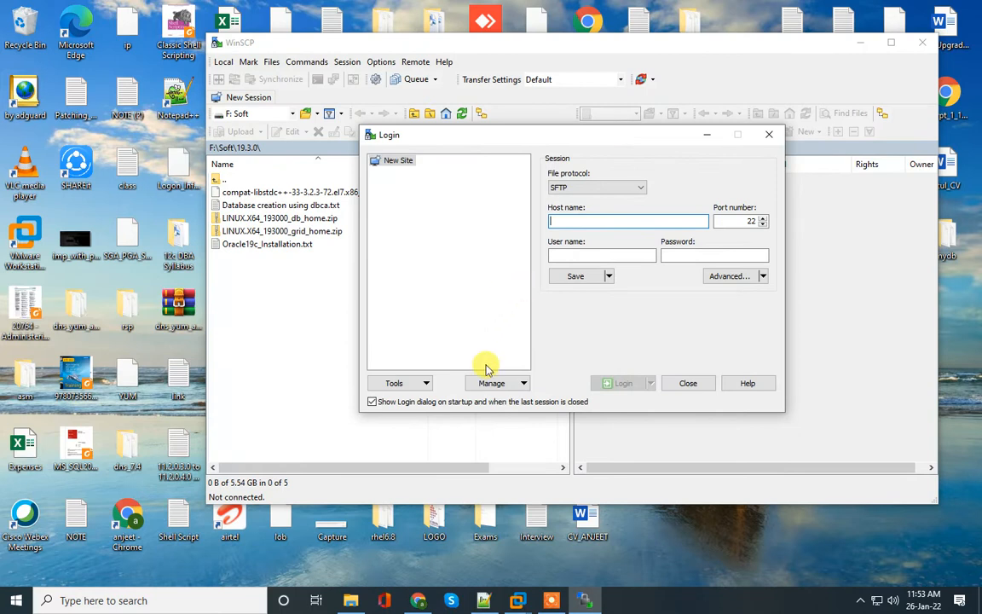
pyautogui.write('192.168.1.201')
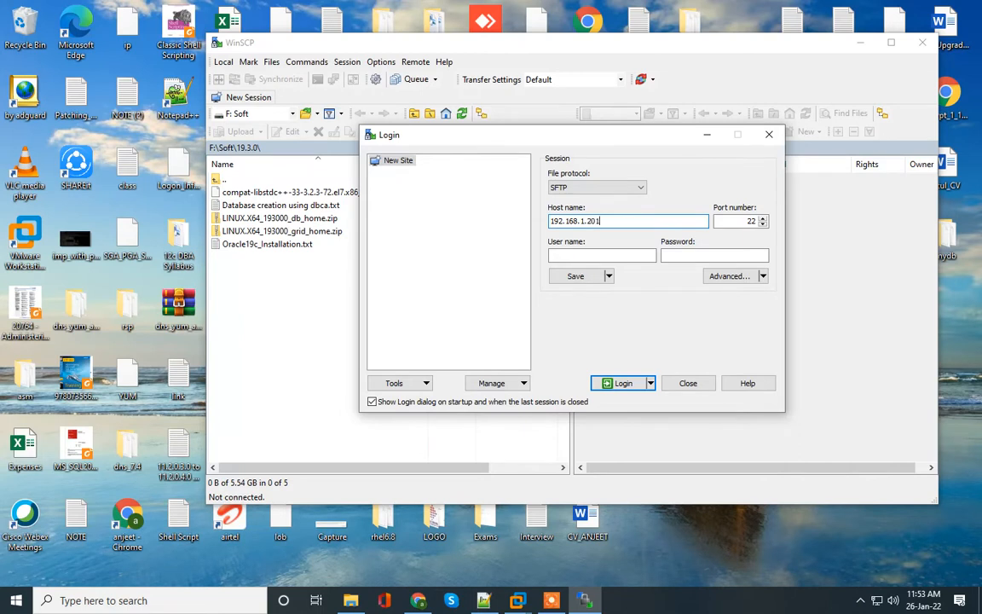
pyautogui.click(592, 253)
pyautogui.write('oracle')
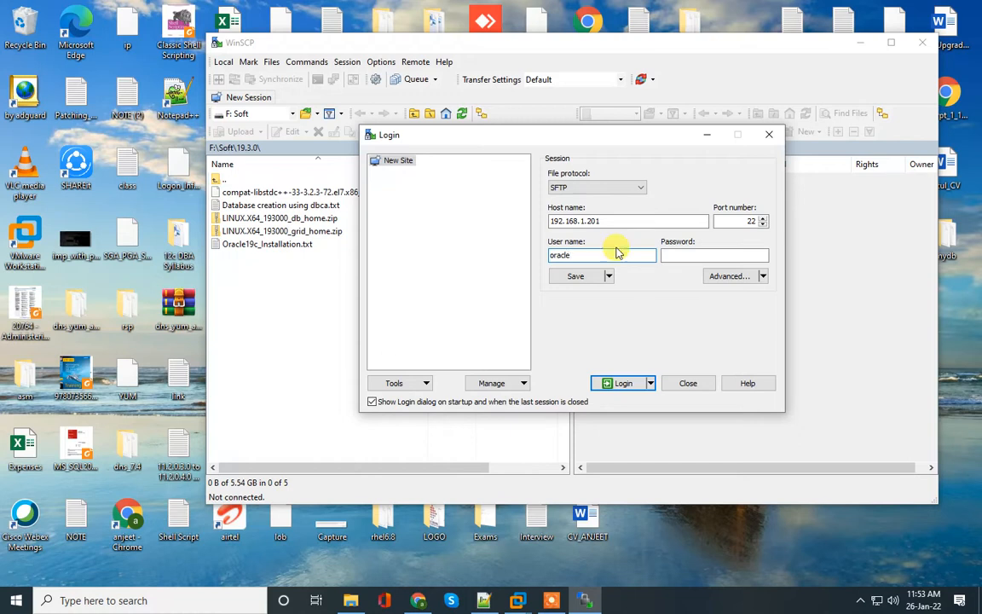
pyautogui.click(708, 253)
pyautogui.write('o')
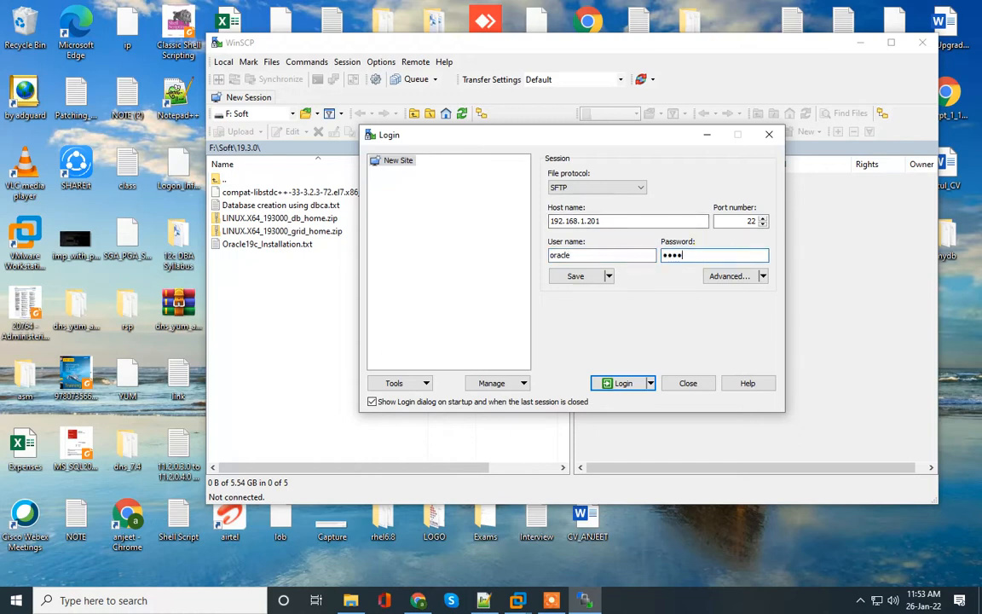
pyautogui.click(623, 382)
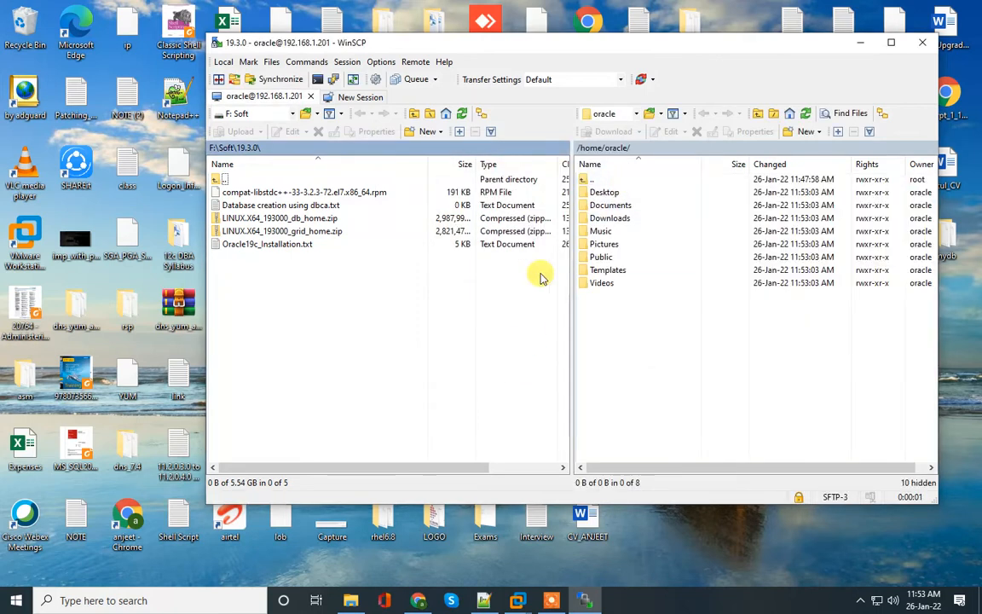
# Step: Drag LINUX.X64_193000_db_home.zip (about 2.84 GB) into remote /home/oracle and wait for it to finish
pyautogui.click(320, 219)
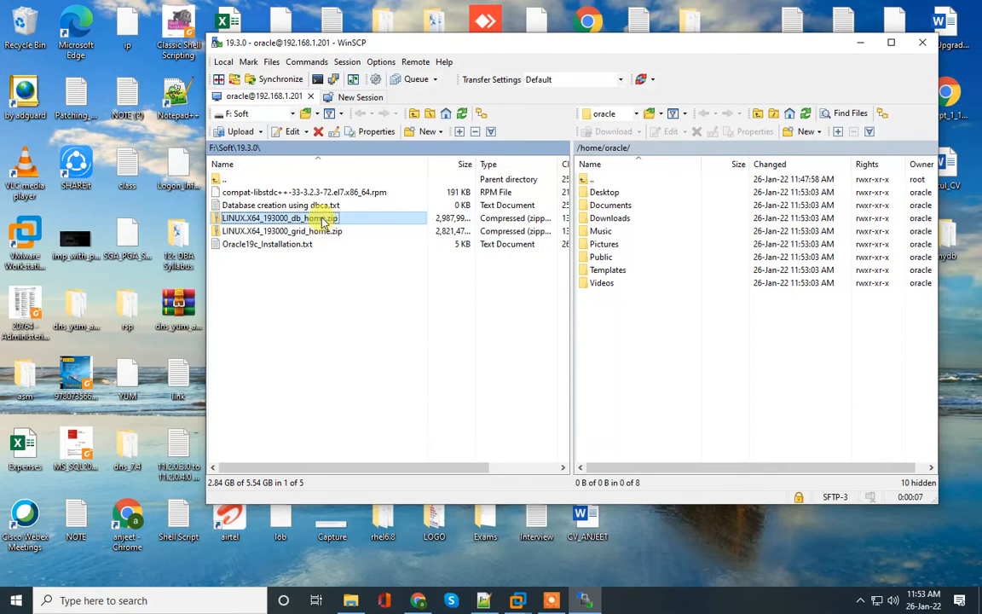
pyautogui.moveTo(324, 220); pyautogui.dragTo(657, 350)
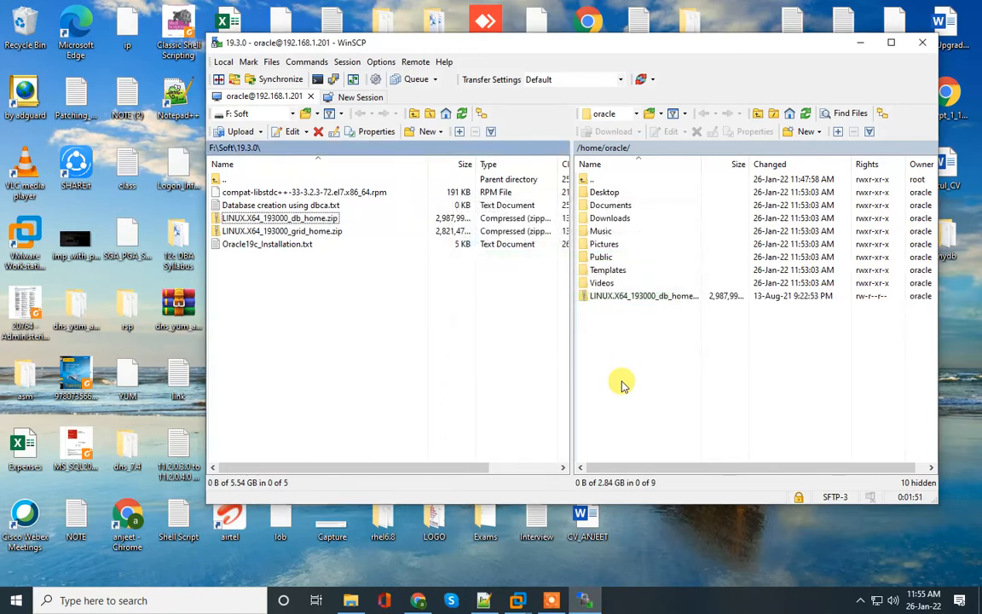
pyautogui.click(629, 364)
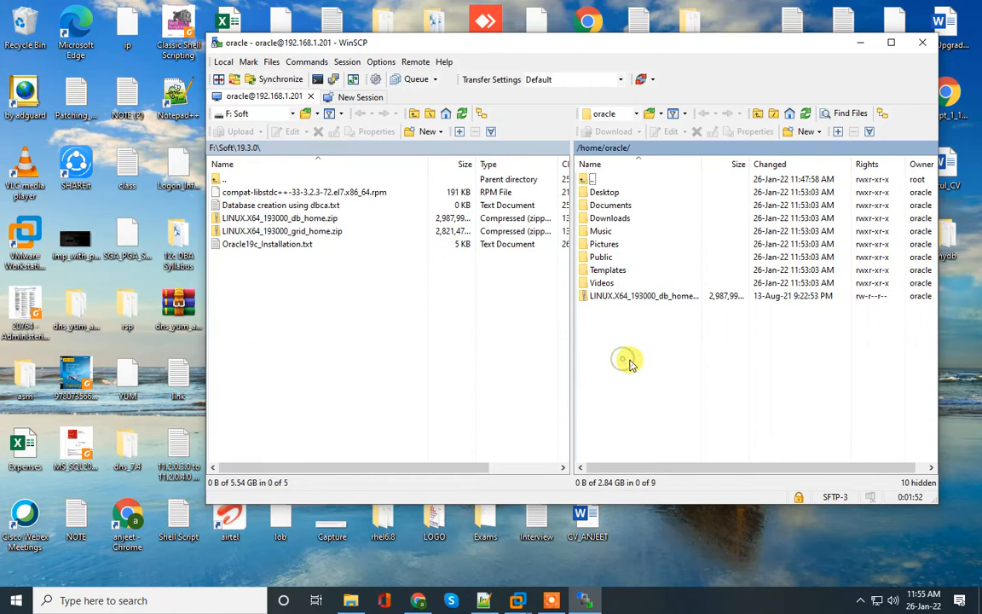
pyautogui.click(861, 42)
# Step: Copy the ORACLE_HOME mkdir command on line 124 of the installation notes
pyautogui.click(482, 599)
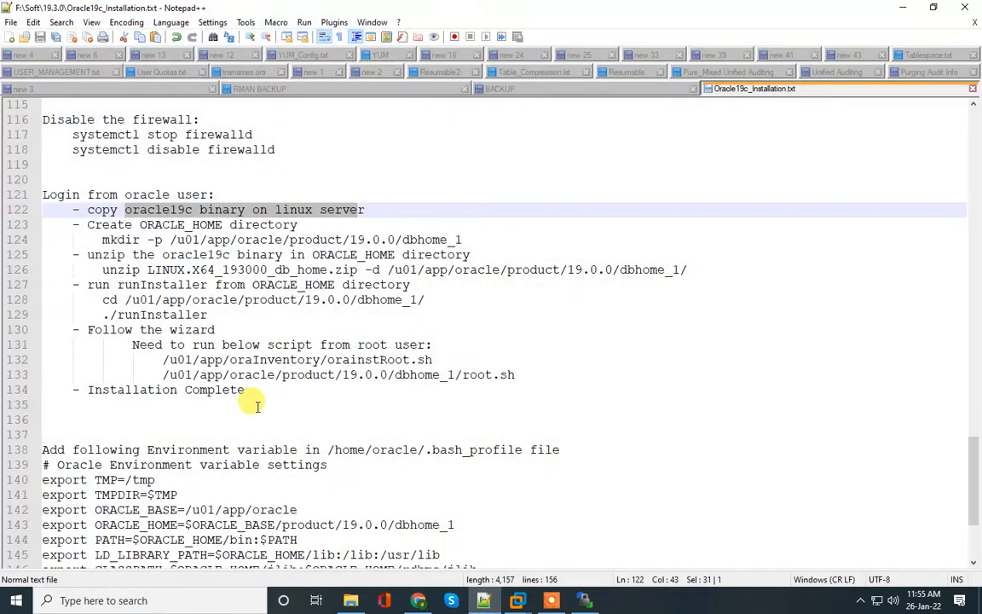
pyautogui.moveTo(87, 225); pyautogui.dragTo(302, 224)
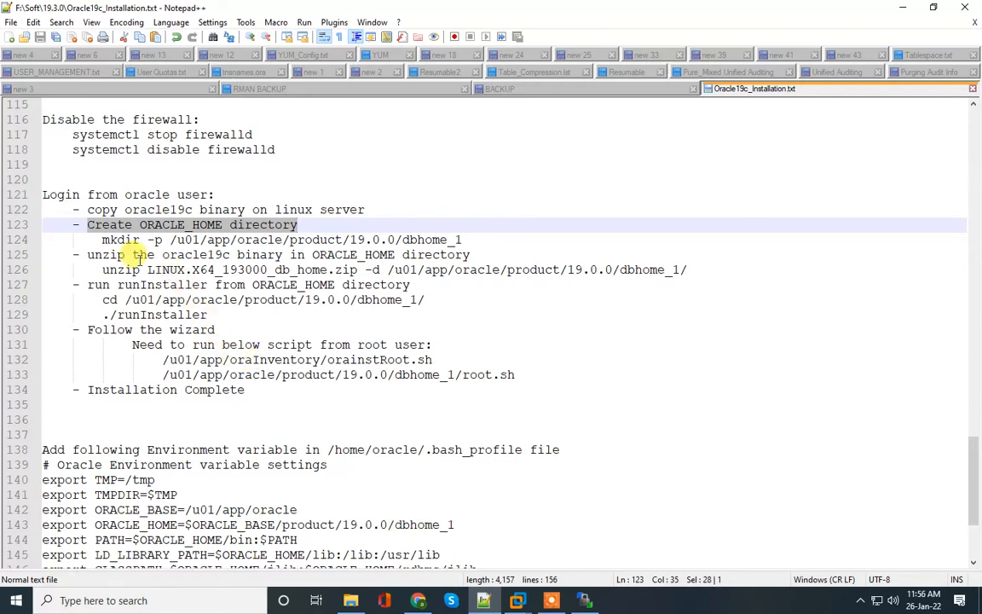
pyautogui.moveTo(101, 239); pyautogui.dragTo(484, 243)
pyautogui.hotkey('ctrl', 'c')
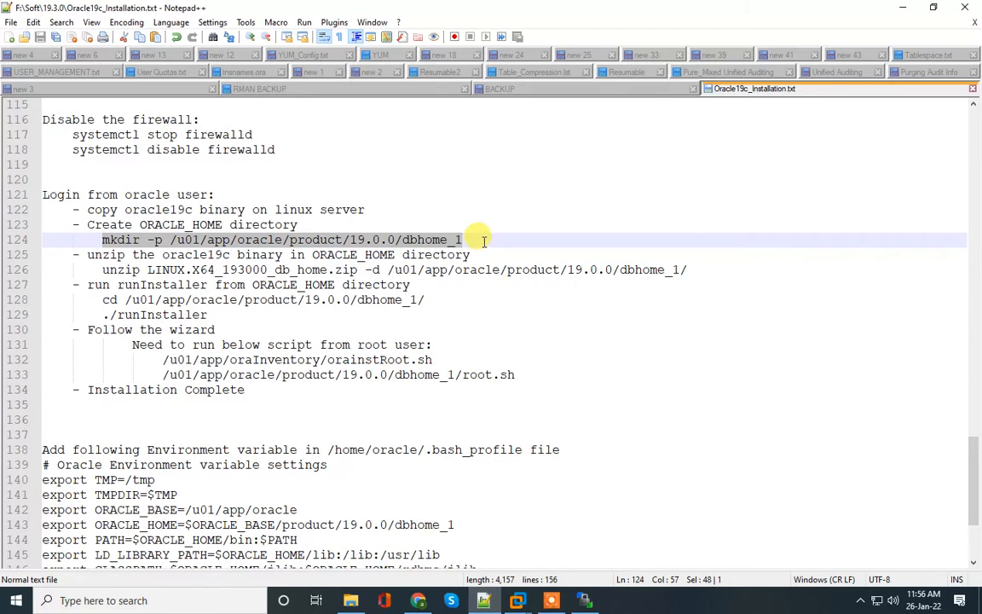
# Step: Advance the oracle user's first-run setup on the VM to Online Accounts
pyautogui.moveTo(535, 602)
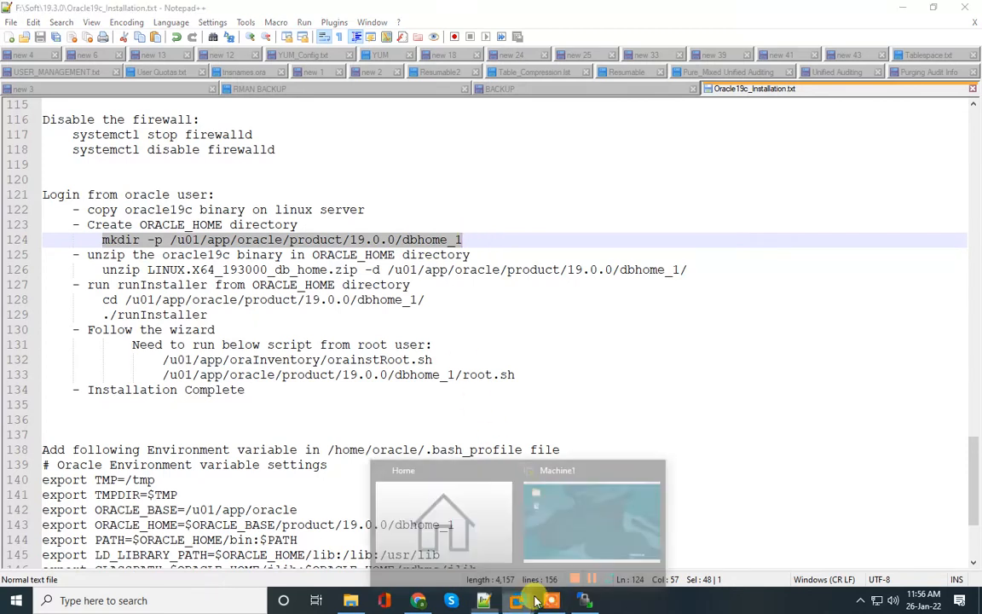
pyautogui.click(617, 480)
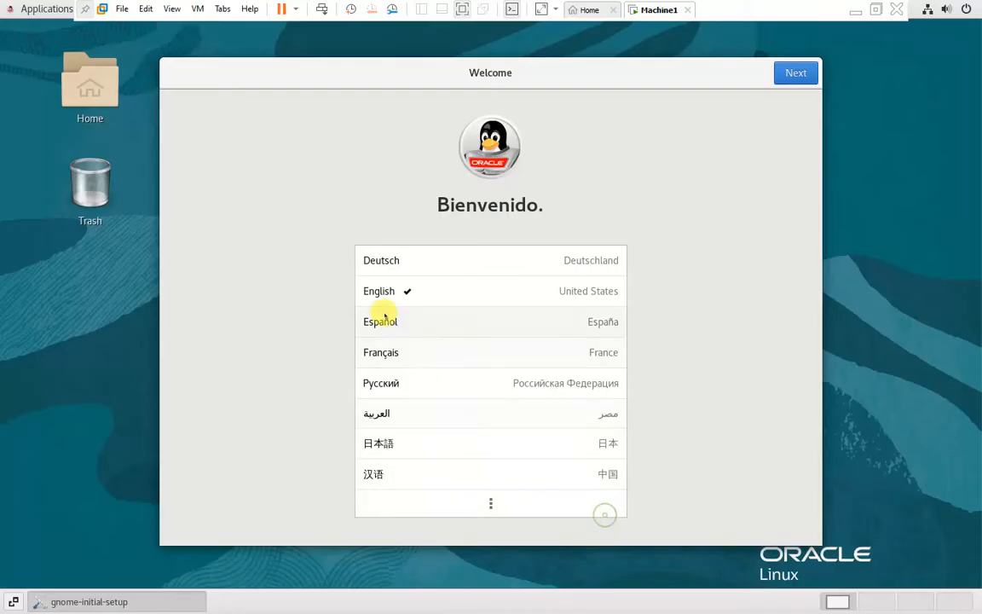
pyautogui.click(781, 76)
pyautogui.click(781, 77)
pyautogui.click(782, 77)
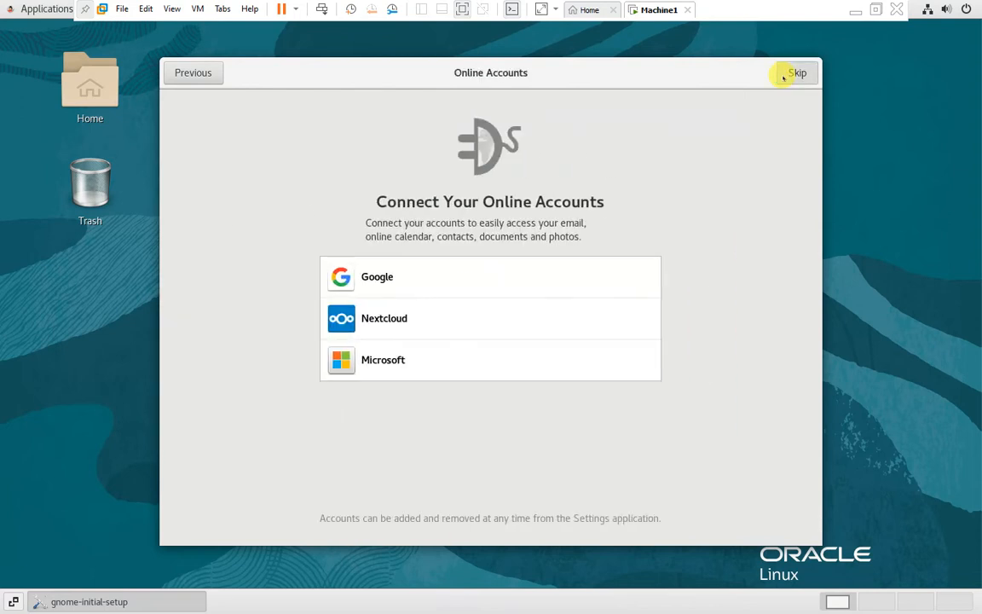
# Step: Skip Online Accounts, finish first-run setup and close the help window
pyautogui.click(783, 77)
pyautogui.click(523, 421)
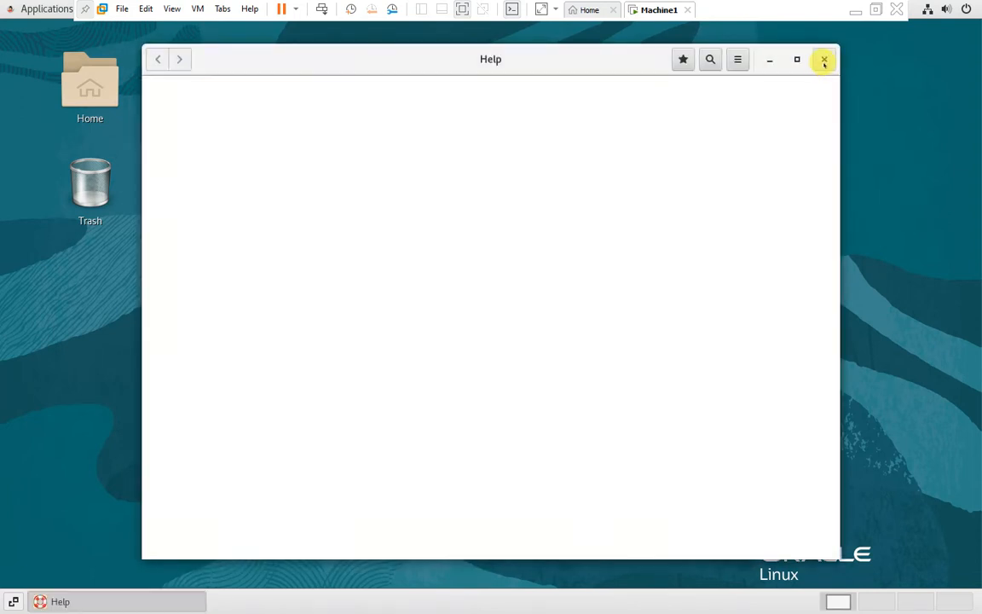
pyautogui.click(823, 59)
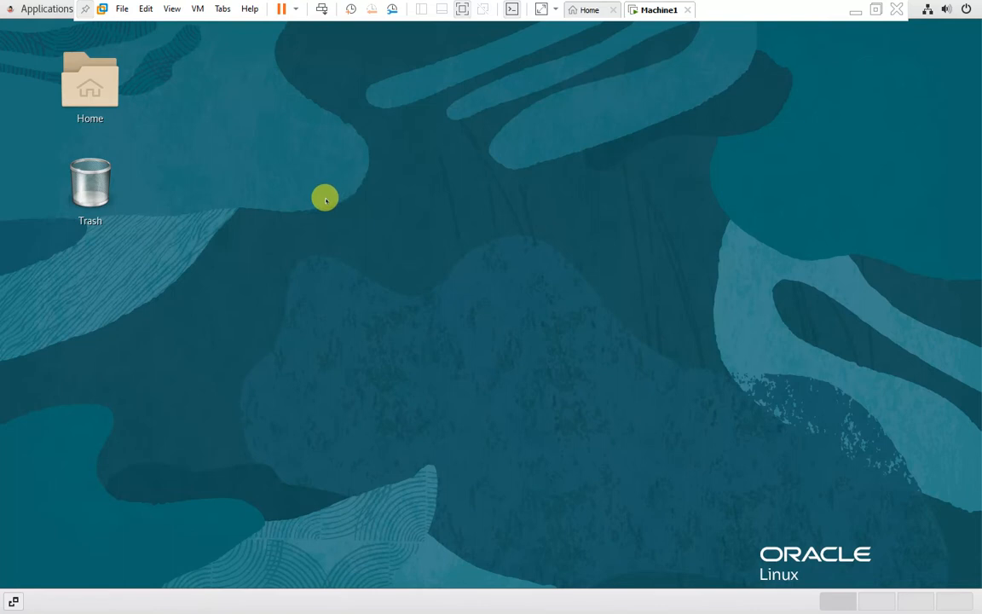
# Step: Open a terminal and run the pasted mkdir -p command to create dbhome_1
pyautogui.rightClick(325, 199)
pyautogui.click(363, 330)
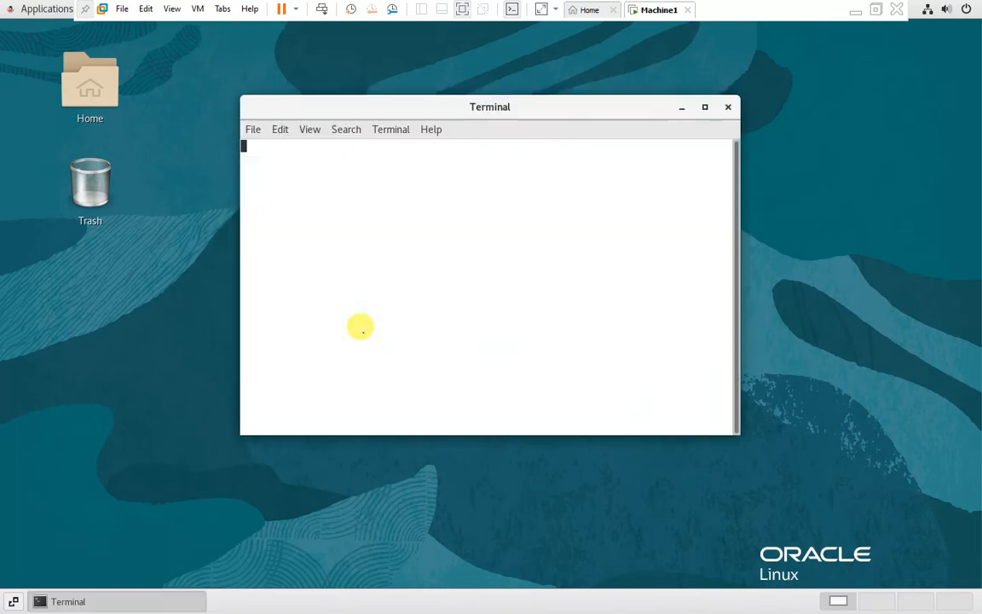
pyautogui.rightClick(346, 254)
pyautogui.click(363, 303)
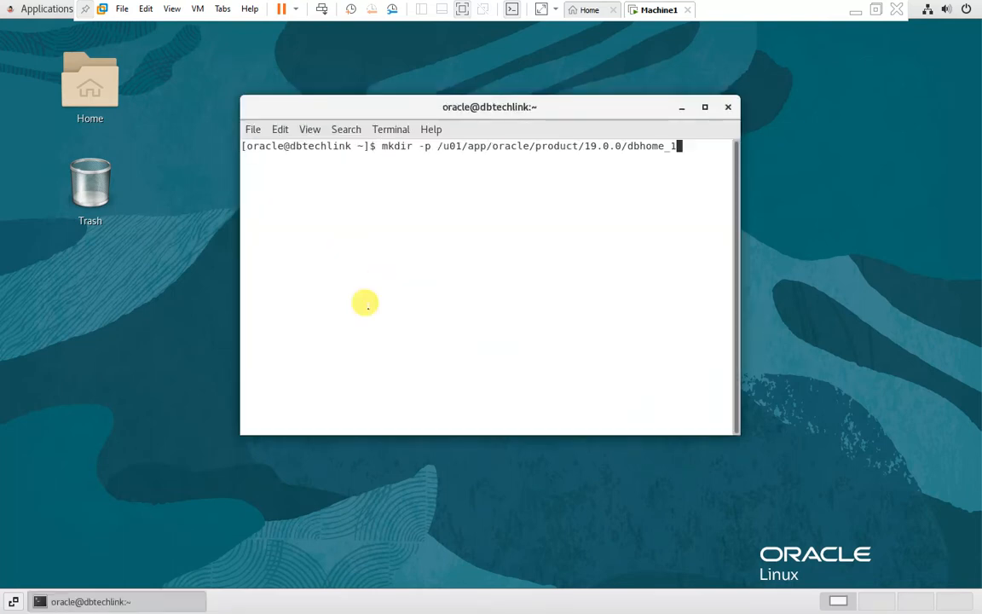
pyautogui.press('Return')
pyautogui.press('Return')
pyautogui.press('Return')
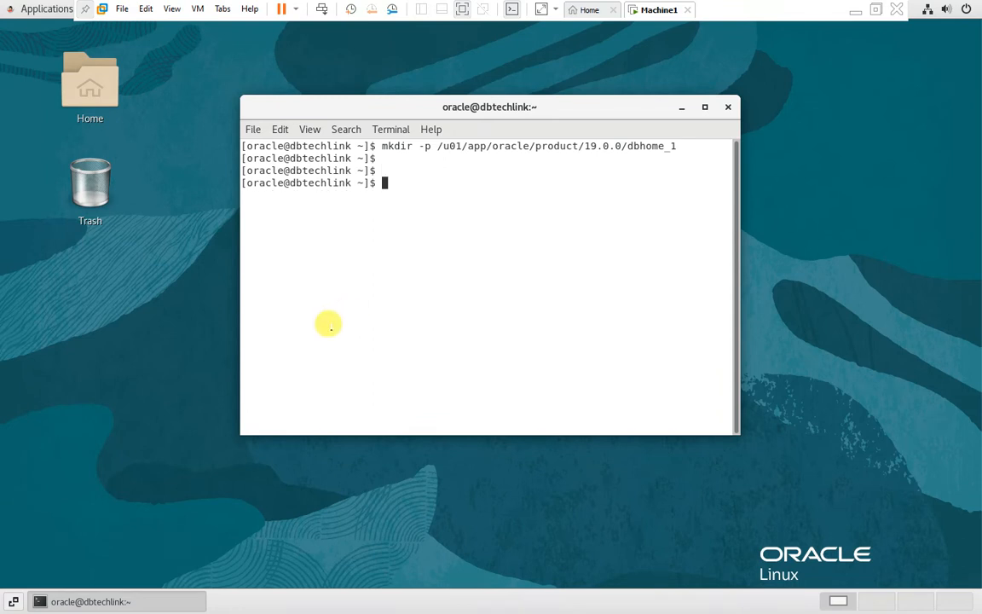
# Step: Maximize the terminal window and enlarge its text
pyautogui.click(856, 10)
pyautogui.click(516, 601)
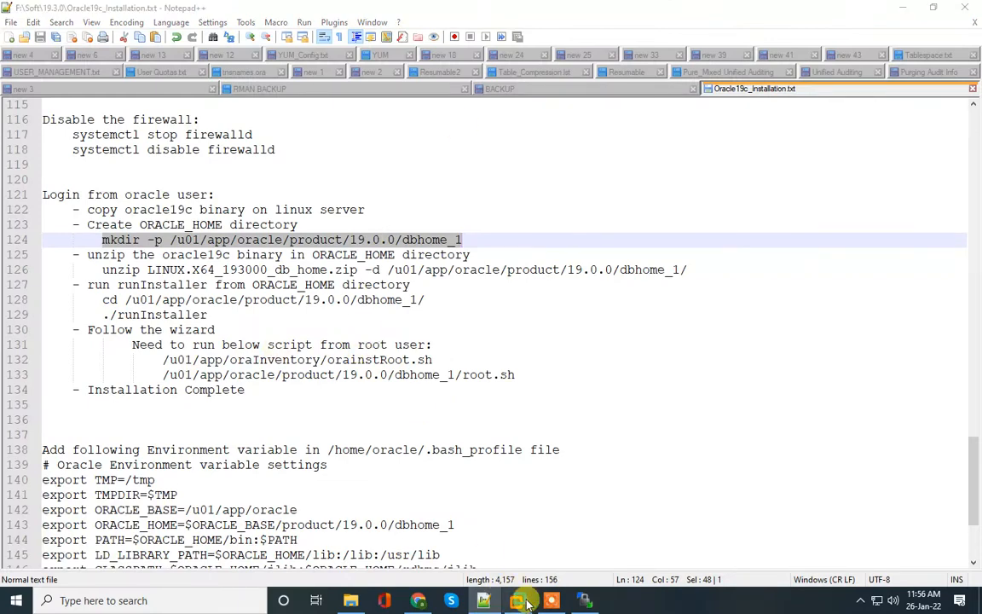
pyautogui.click(621, 533)
pyautogui.doubleClick(478, 108)
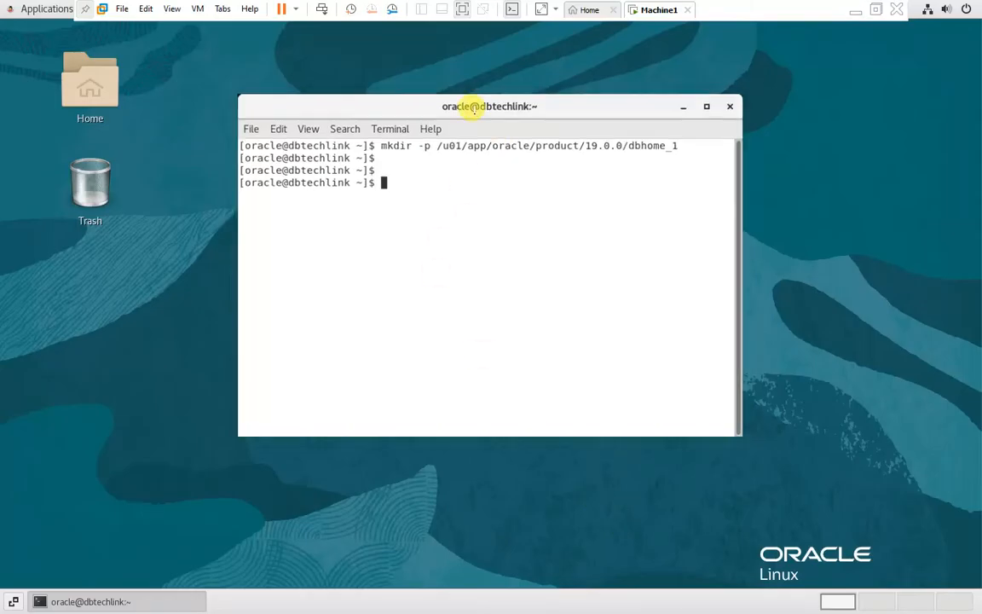
pyautogui.hotkey('ctrl', '+')
pyautogui.hotkey('ctrl', '+')
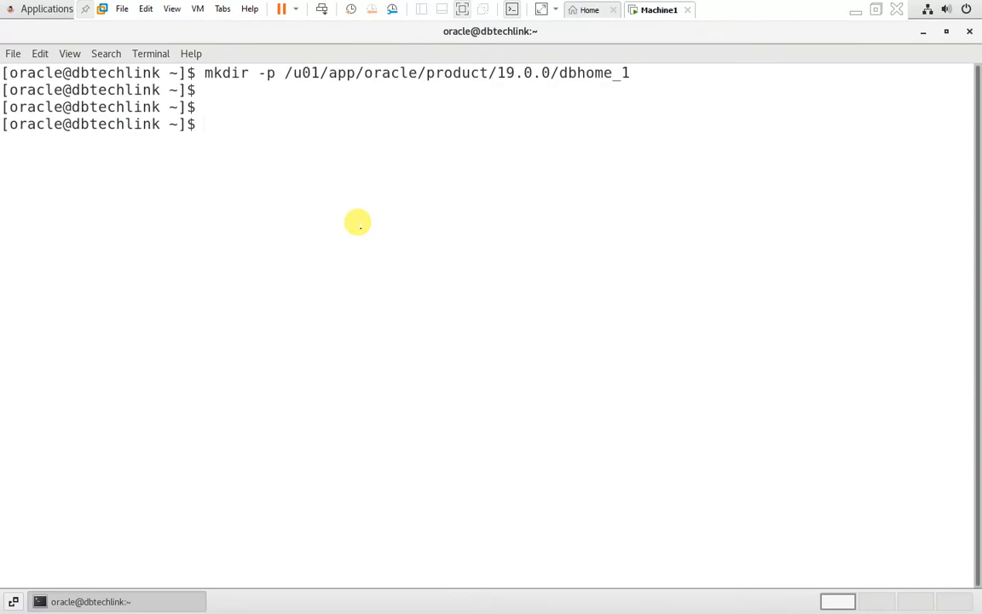
# Step: Unzip LINUX.X64_193000_db_home.zip with -d into /u01/app/oracle/product/19.0.0/dbhome_1/
pyautogui.write('ls')
pyautogui.press('Return')
pyautogui.press('Return')
pyautogui.press('Return')
pyautogui.write('unzip')
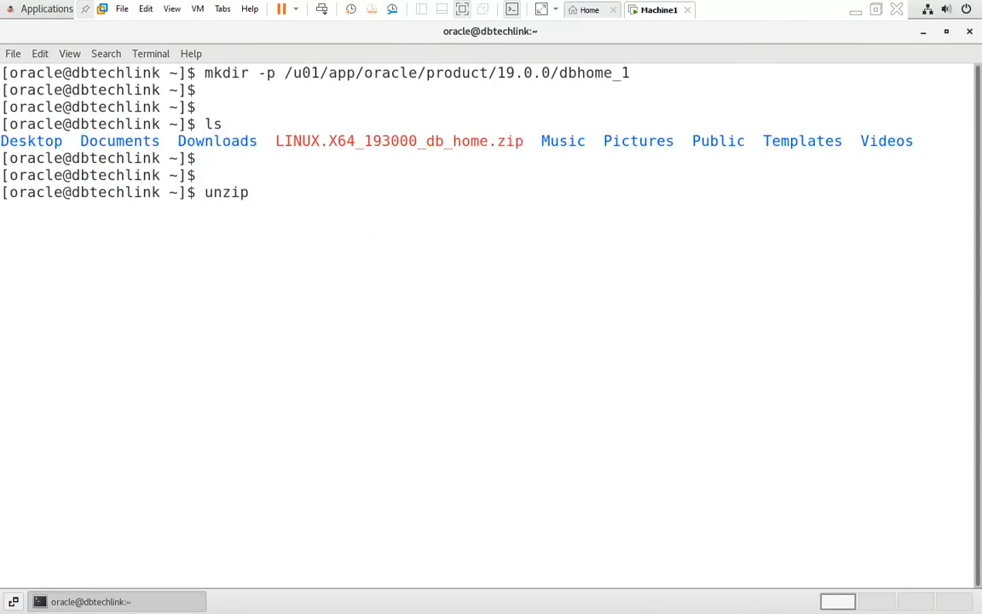
pyautogui.doubleClick(395, 141)
pyautogui.middleClick(401, 227)
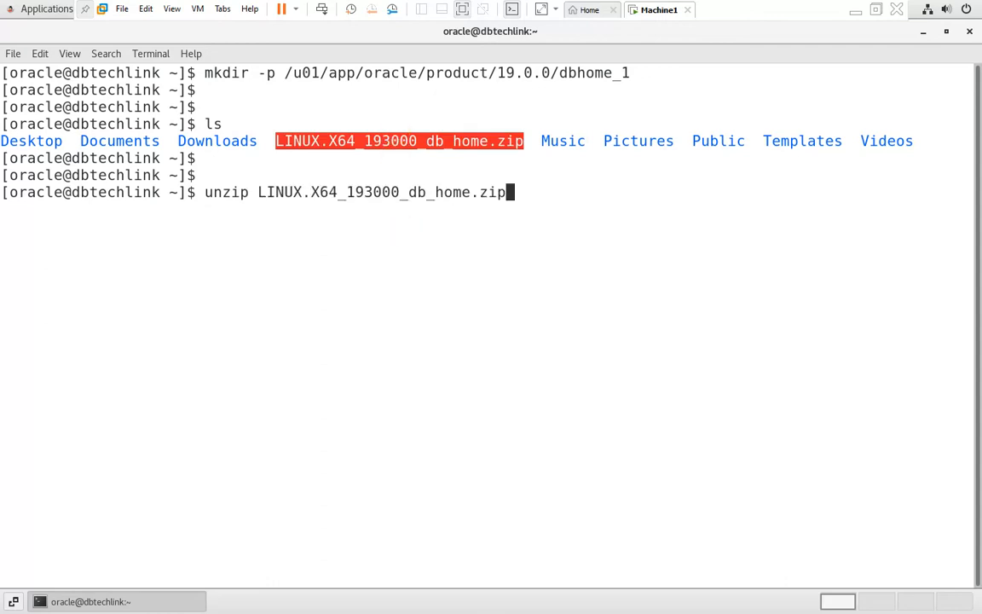
pyautogui.write('-d')
pyautogui.doubleClick(431, 70)
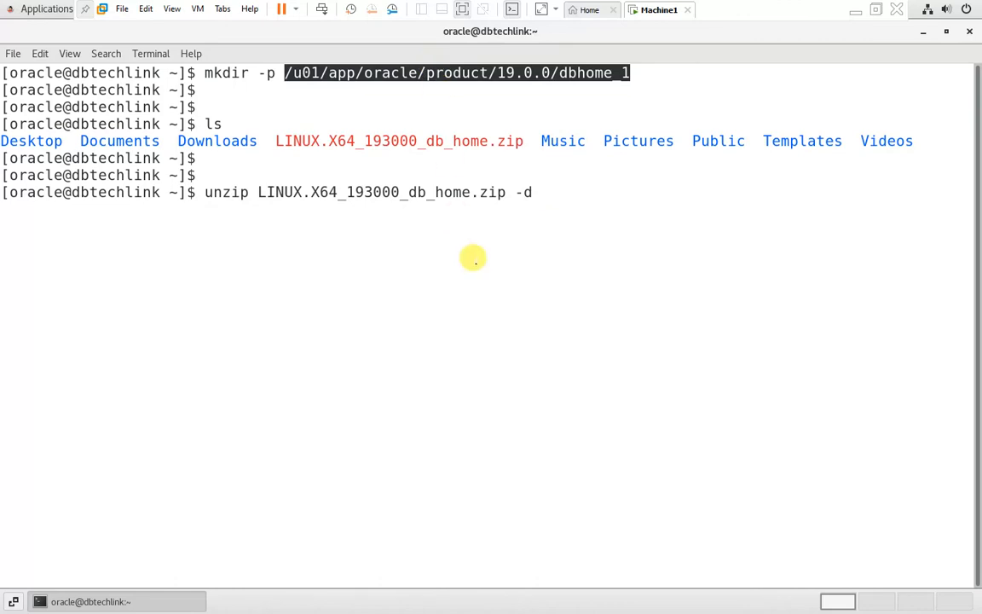
pyautogui.middleClick(474, 263)
pyautogui.write('/')
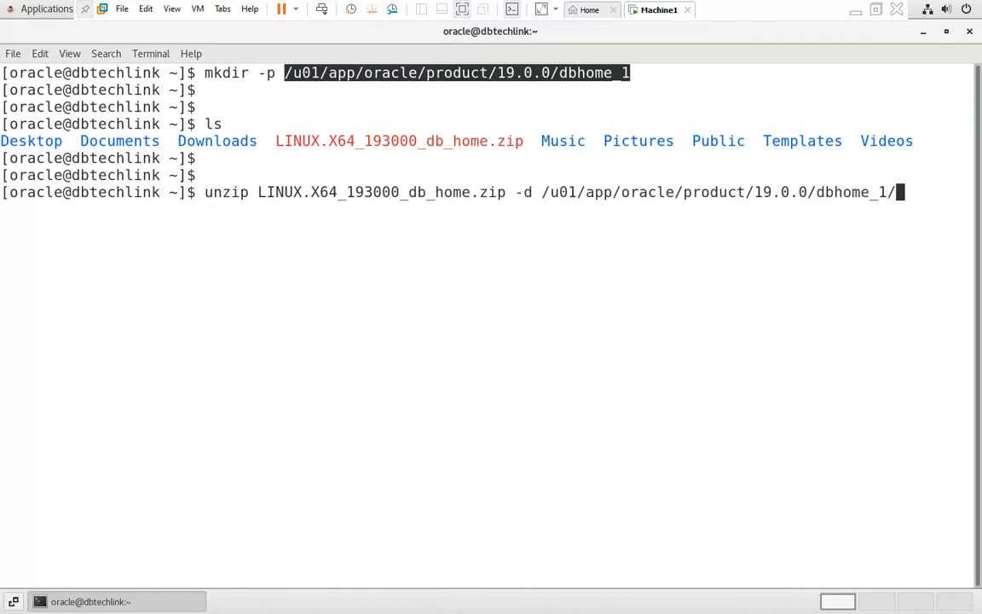
pyautogui.press('Return')
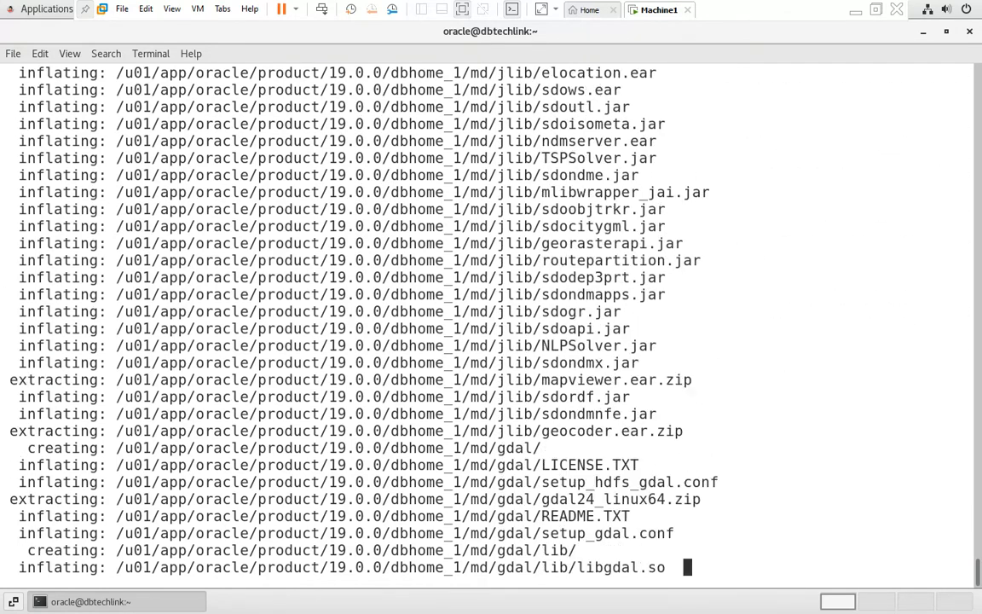
# Step: Change into the dbhome_1 directory and list its contents
pyautogui.press('Return')
pyautogui.press('Return')
pyautogui.press('Return')
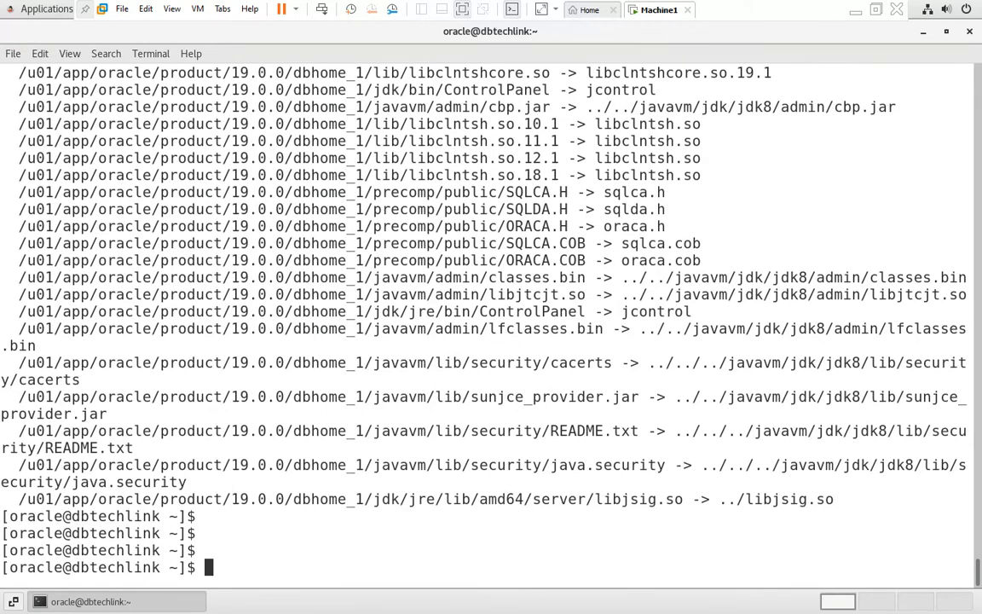
pyautogui.write('cd')
pyautogui.moveTo(19, 358); pyautogui.dragTo(356, 354)
pyautogui.middleClick(357, 350)
pyautogui.press('Return')
pyautogui.press('Return')
pyautogui.press('Return')
pyautogui.write('ls')
pyautogui.press('Return')
pyautogui.press('Return')
pyautogui.press('Return')
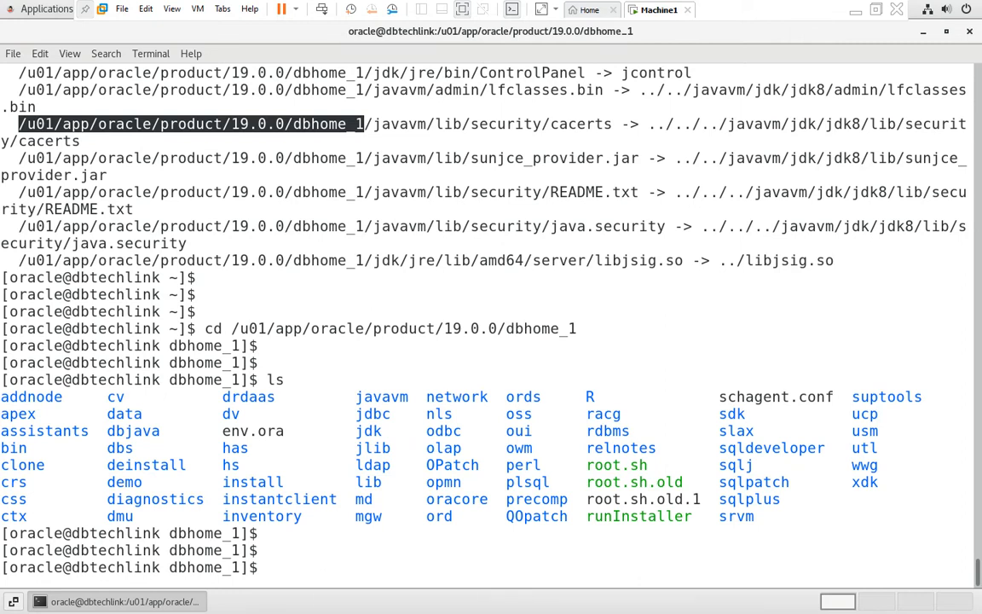
# Step: Launch the Oracle installer with ./runInstaller
pyautogui.write('./')
pyautogui.doubleClick(631, 516)
pyautogui.write('runInstaller')
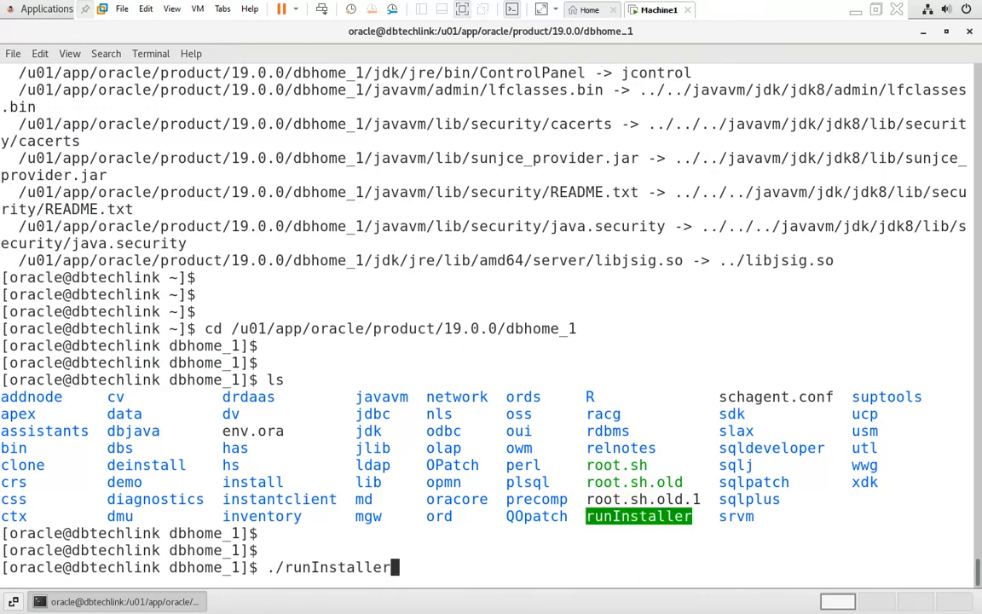
pyautogui.press('Return')
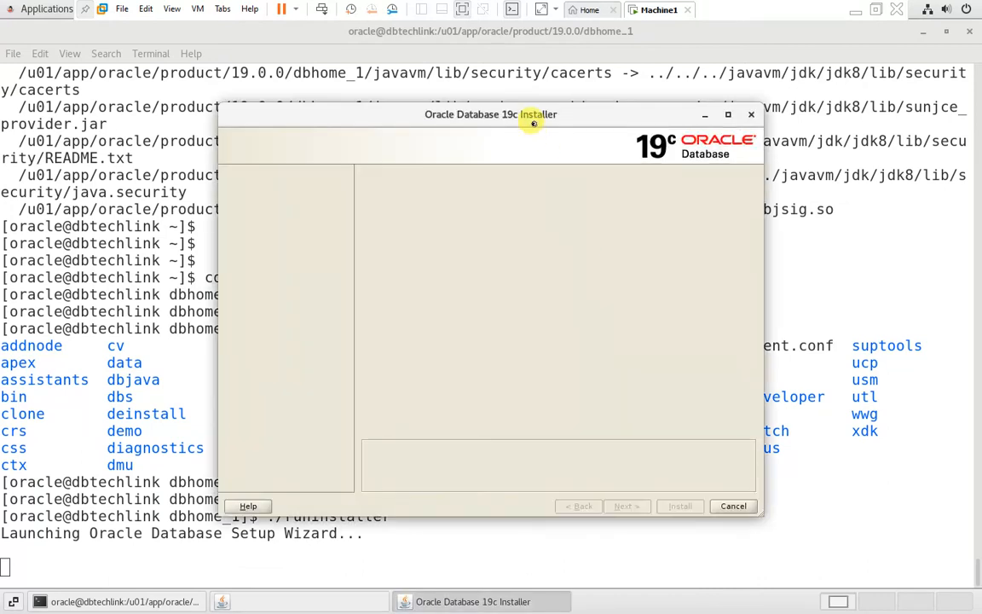
# Step: Choose software-only setup and keep Enterprise Edition in the installer
pyautogui.click(922, 30)
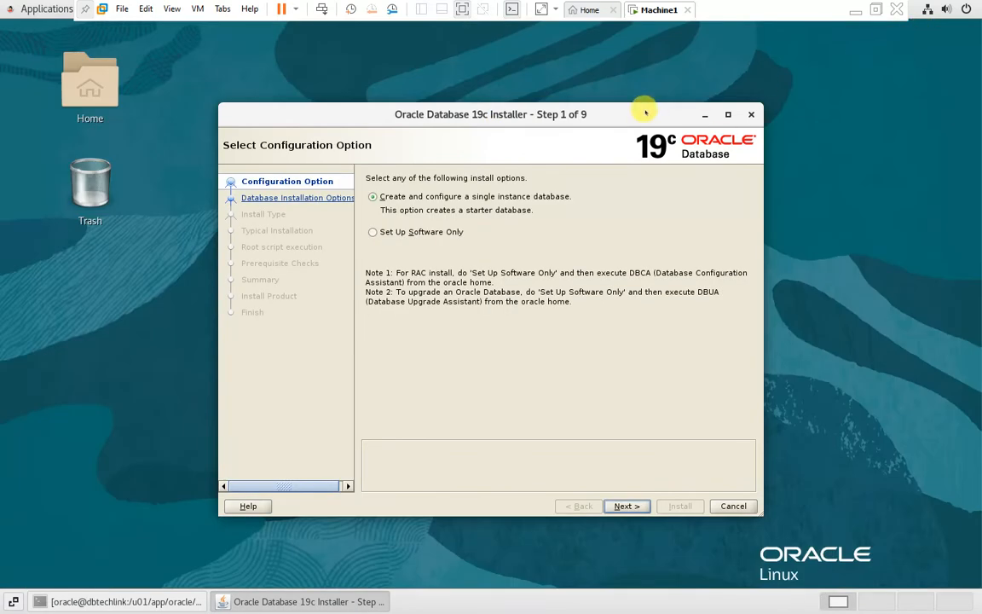
pyautogui.moveTo(642, 110); pyautogui.dragTo(772, 68)
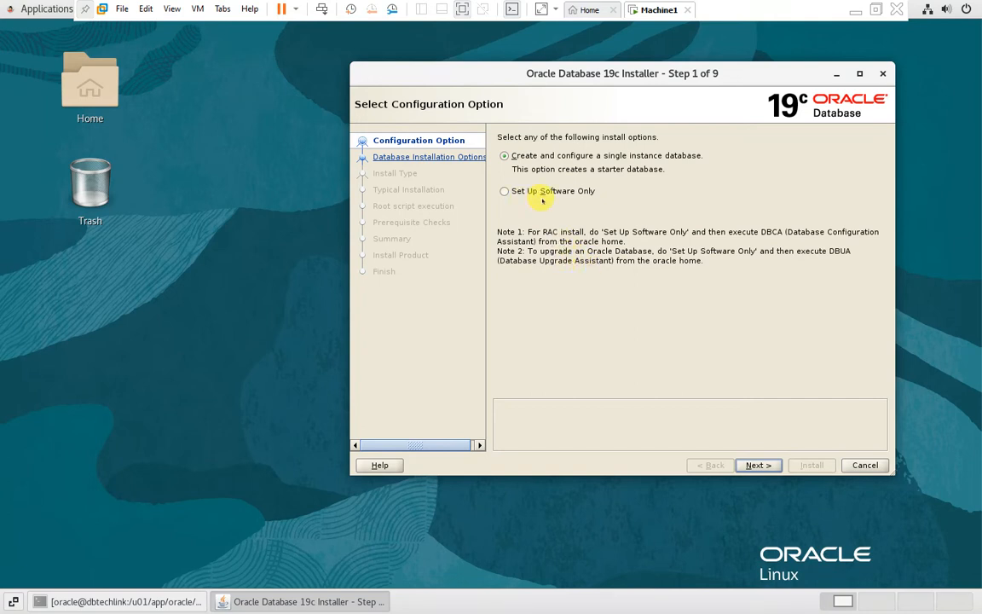
pyautogui.click(504, 191)
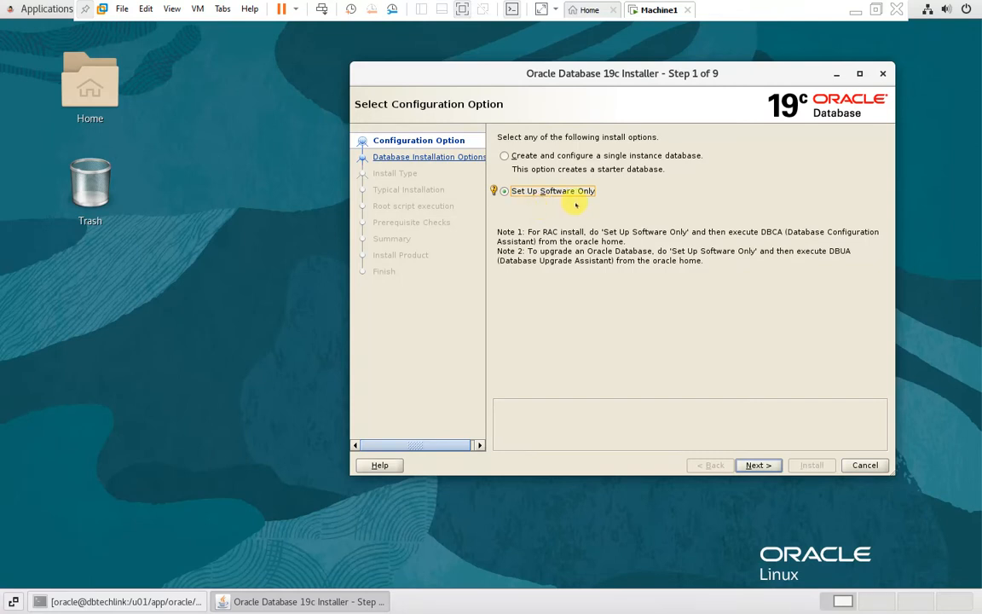
pyautogui.click(755, 464)
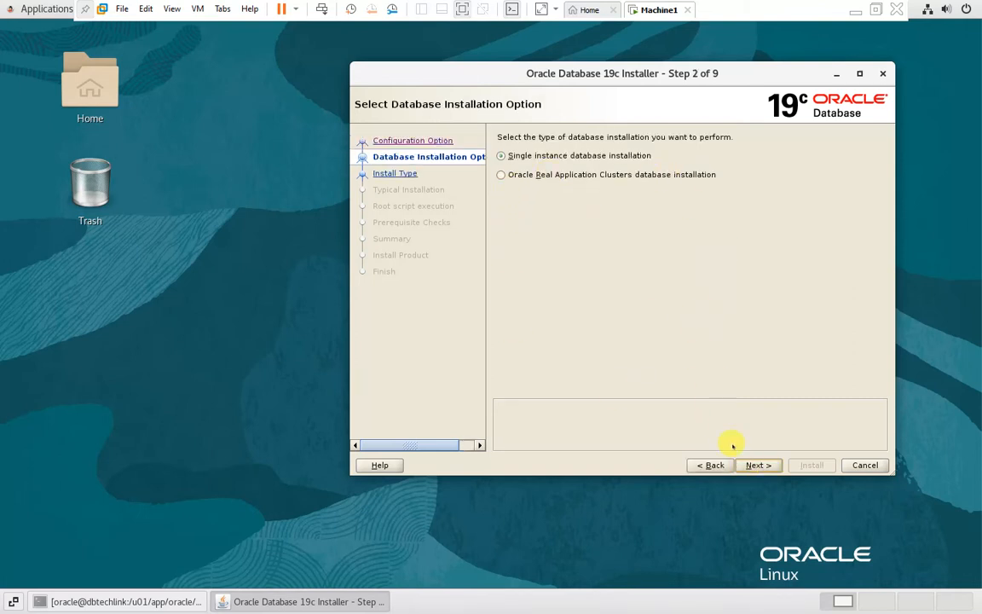
pyautogui.click(754, 465)
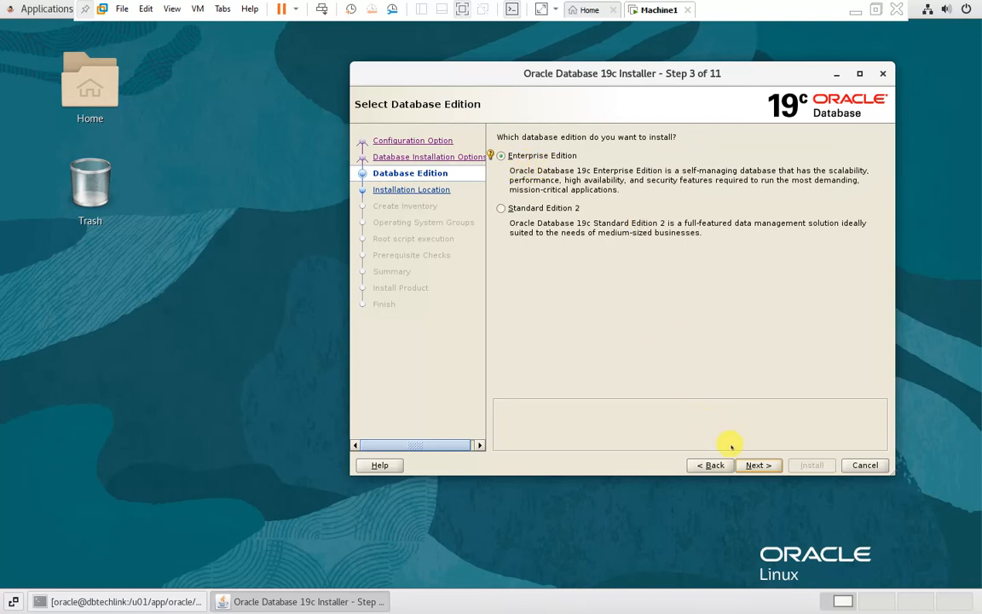
pyautogui.click(753, 465)
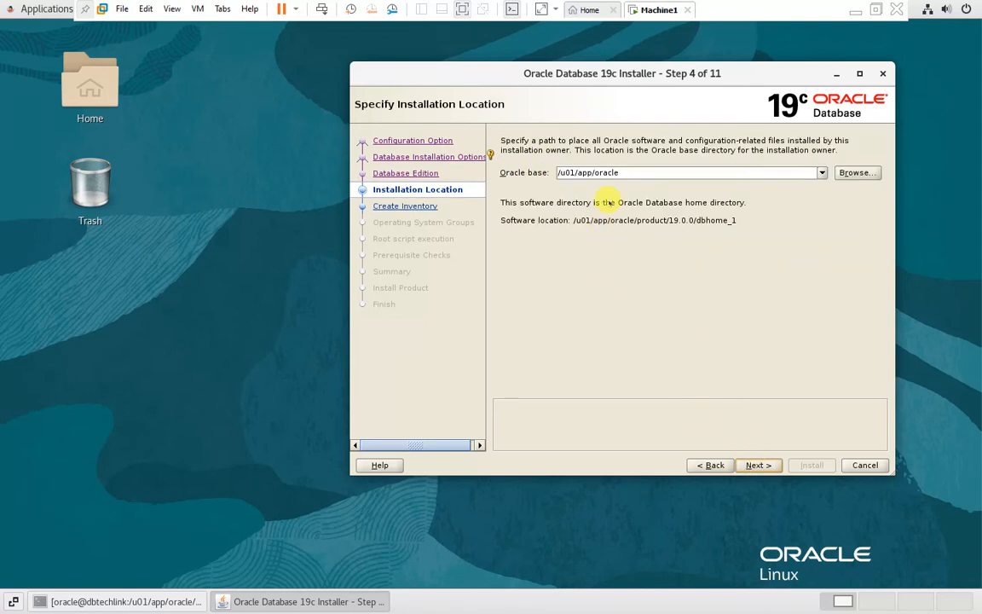
# Step: Accept Oracle base /u01/app/oracle, default inventory, OS groups and root script settings
pyautogui.moveTo(616, 171); pyautogui.dragTo(550, 170)
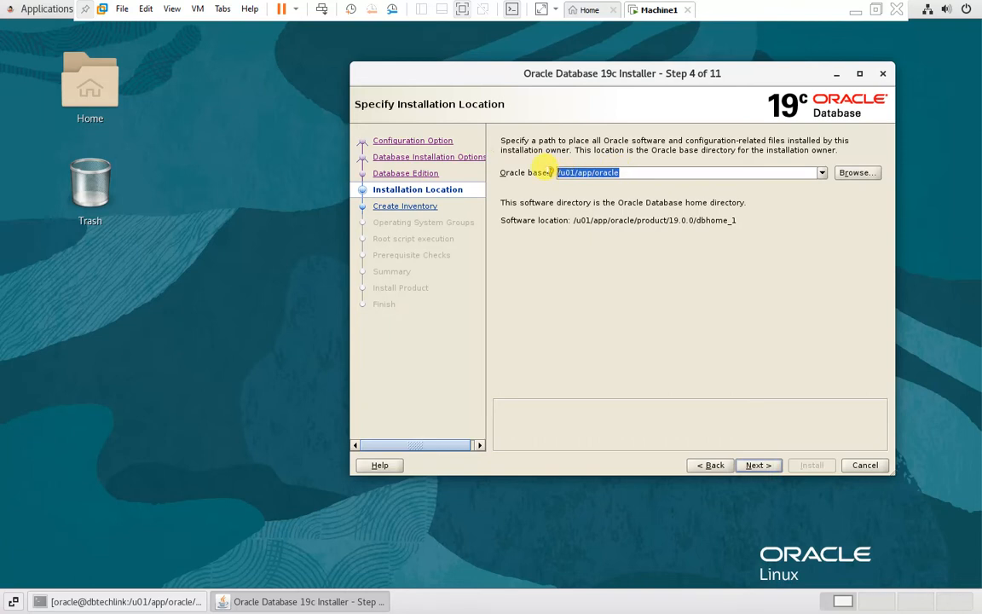
pyautogui.click(620, 171)
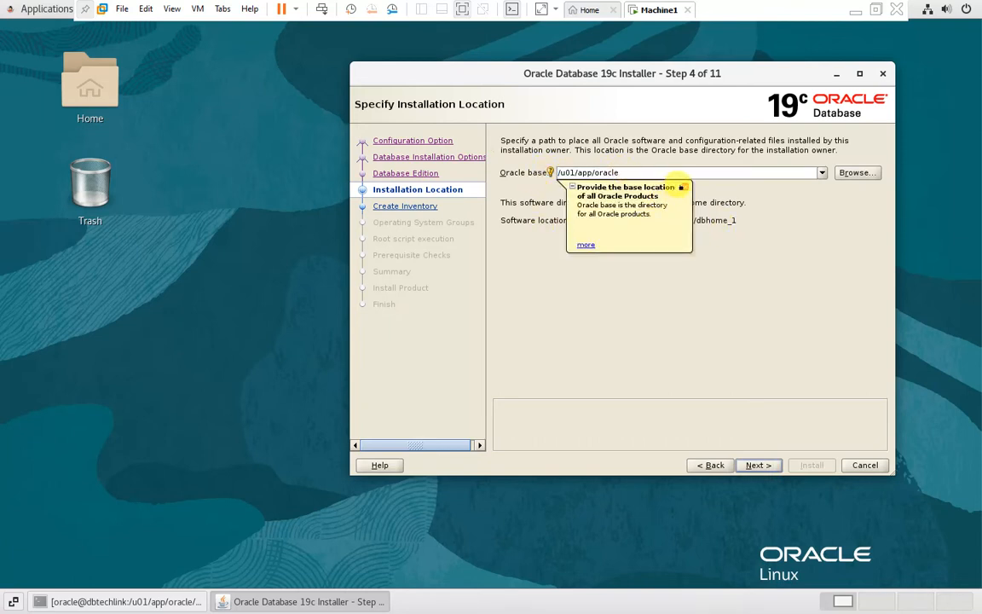
pyautogui.click(684, 187)
pyautogui.moveTo(573, 220); pyautogui.dragTo(736, 224)
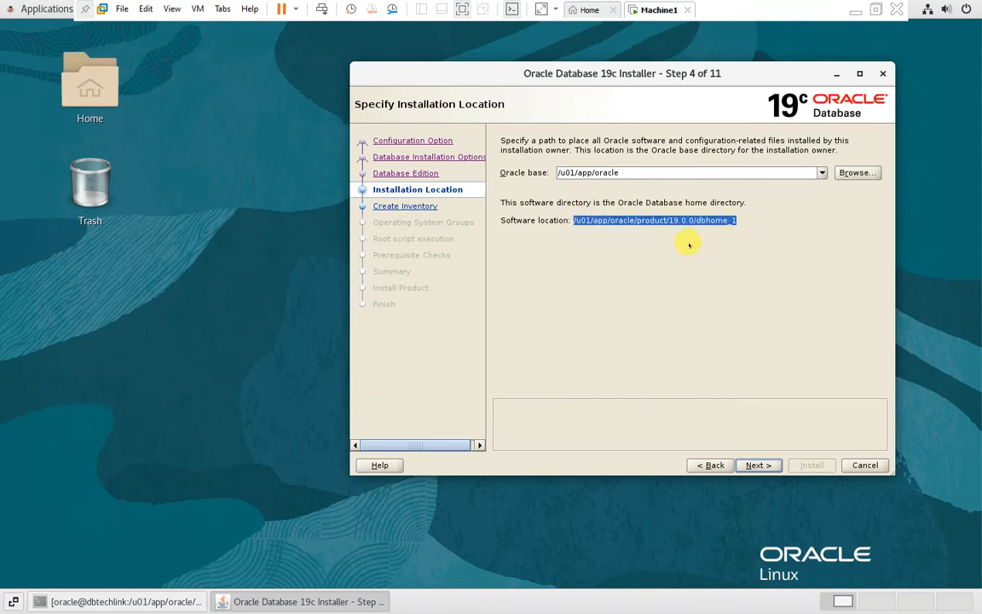
pyautogui.click(754, 465)
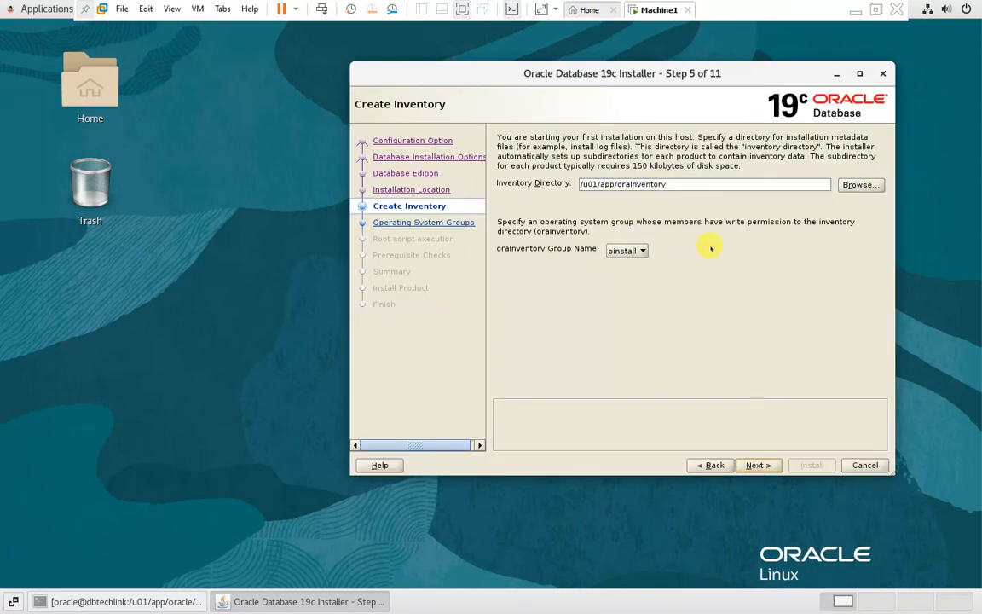
pyautogui.click(756, 465)
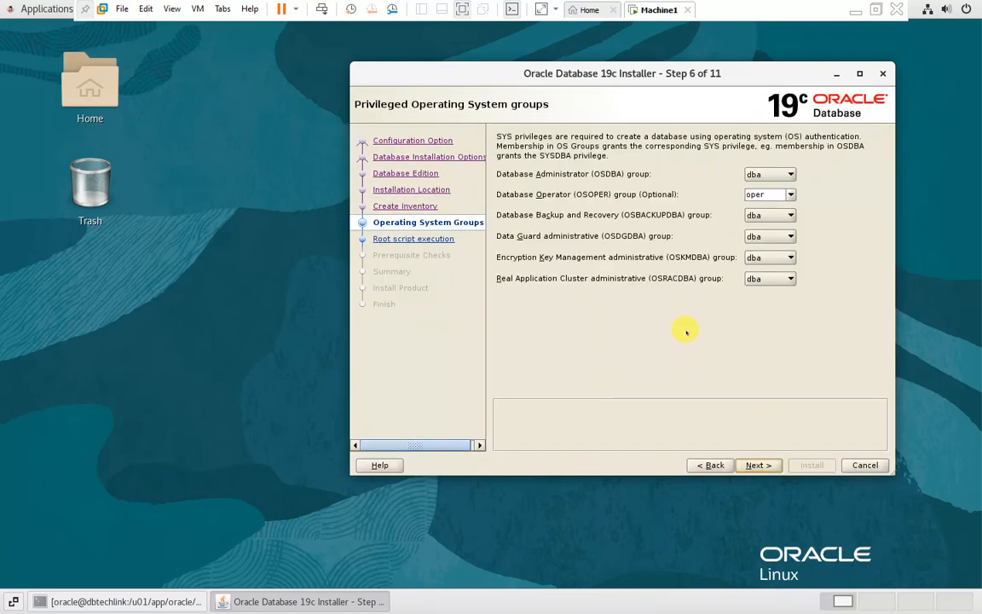
pyautogui.click(755, 466)
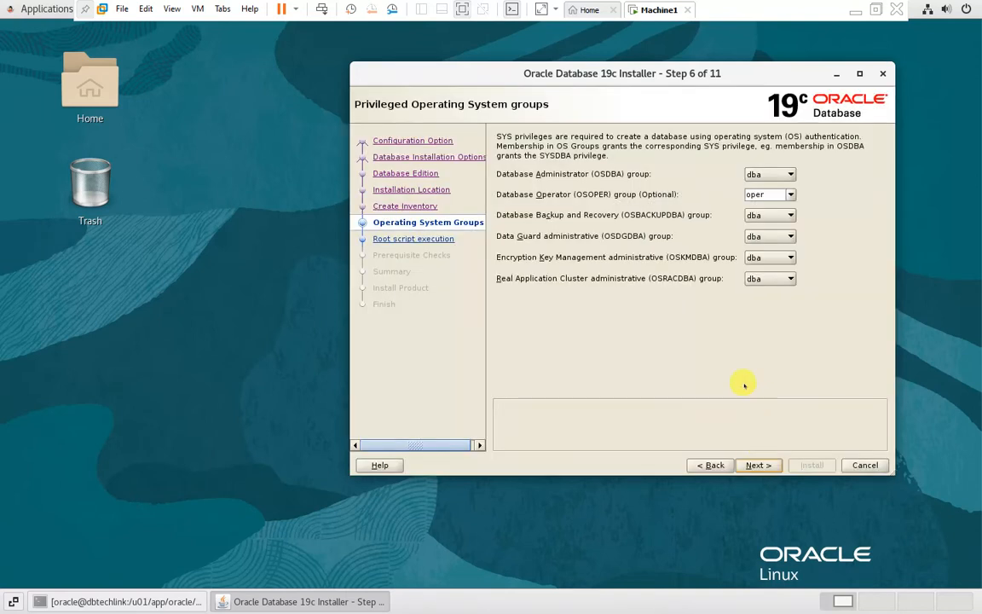
pyautogui.click(757, 465)
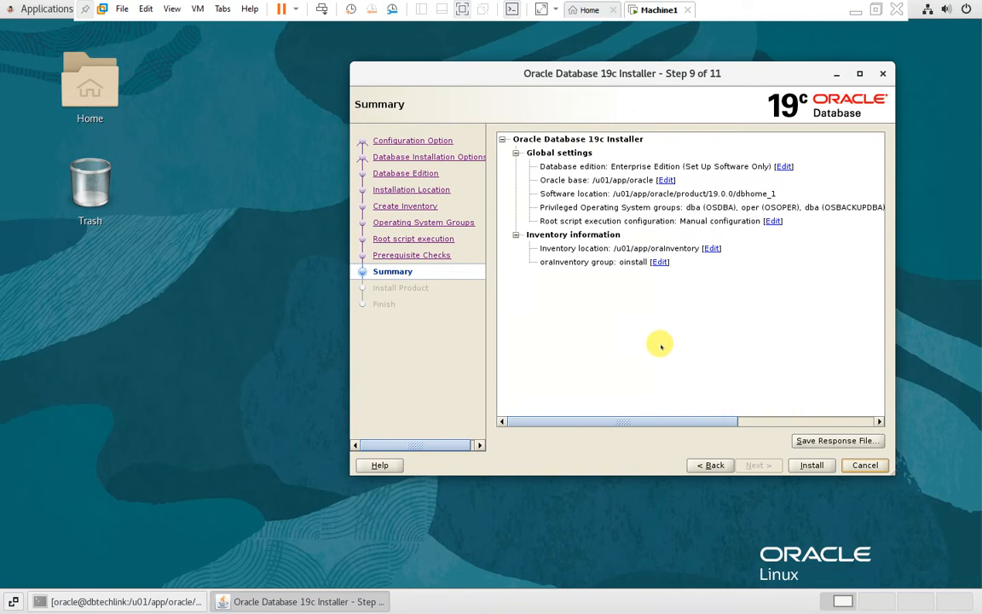
# Step: Start the Oracle 19c software installation from the Summary page and let it reach the root-scripts prompt
pyautogui.click(812, 465)
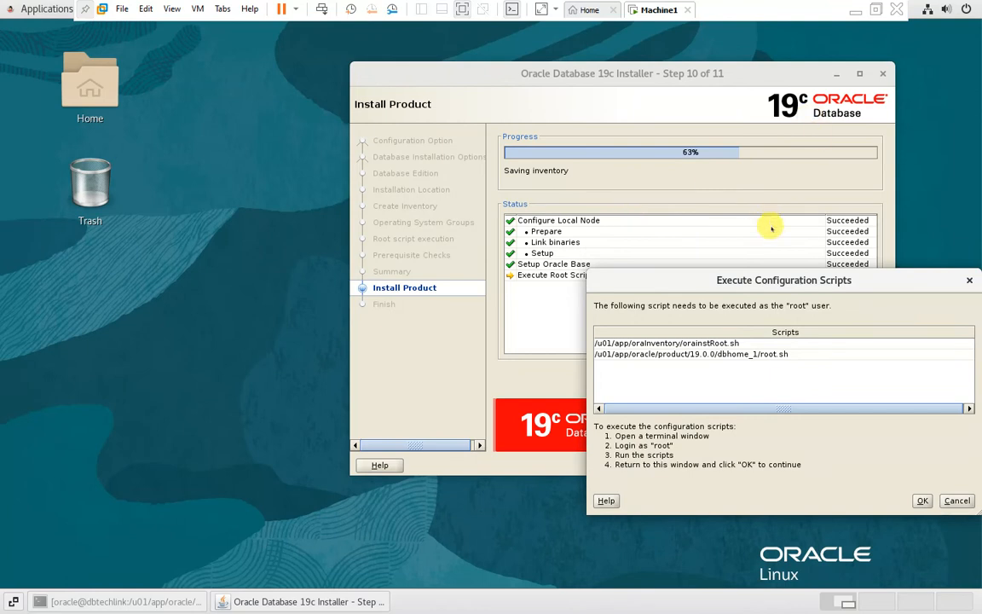
# Step: Shift the scripts dialog aside, open a desktop terminal and switch to root with su - root
pyautogui.moveTo(759, 279); pyautogui.dragTo(686, 288)
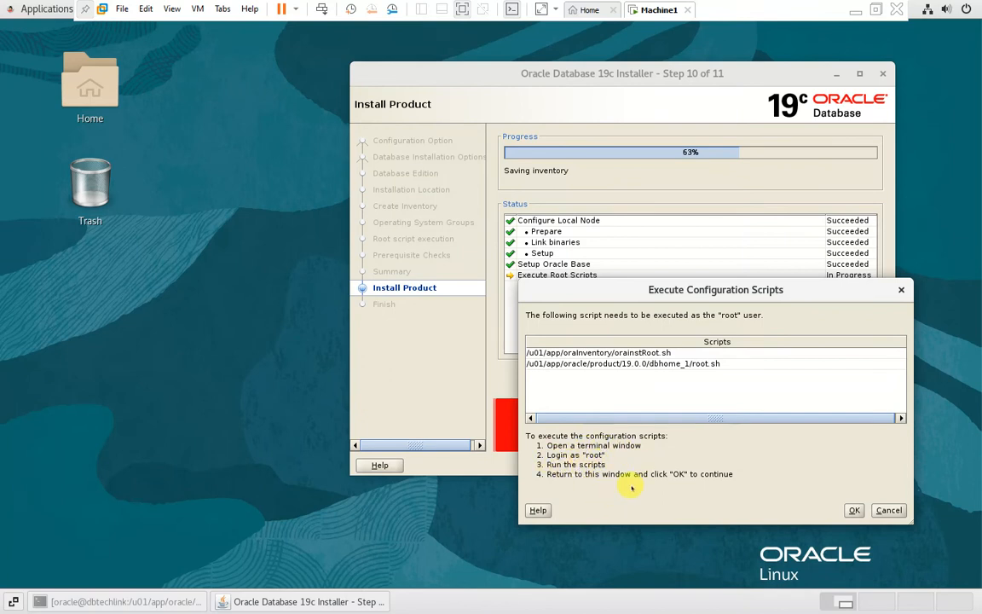
pyautogui.rightClick(50, 293)
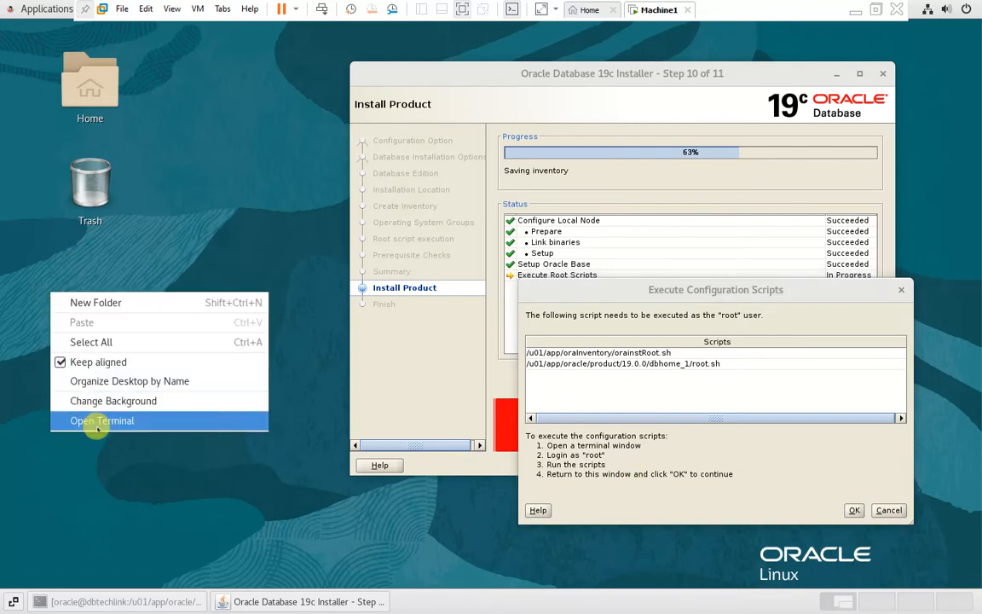
pyautogui.click(98, 422)
pyautogui.write('su - root')
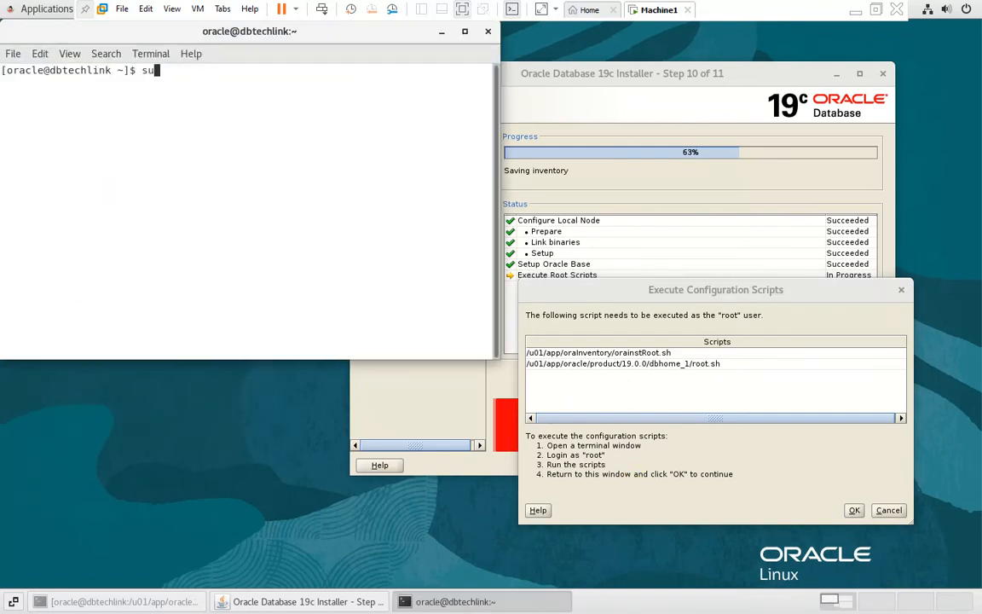
pyautogui.press('Return')
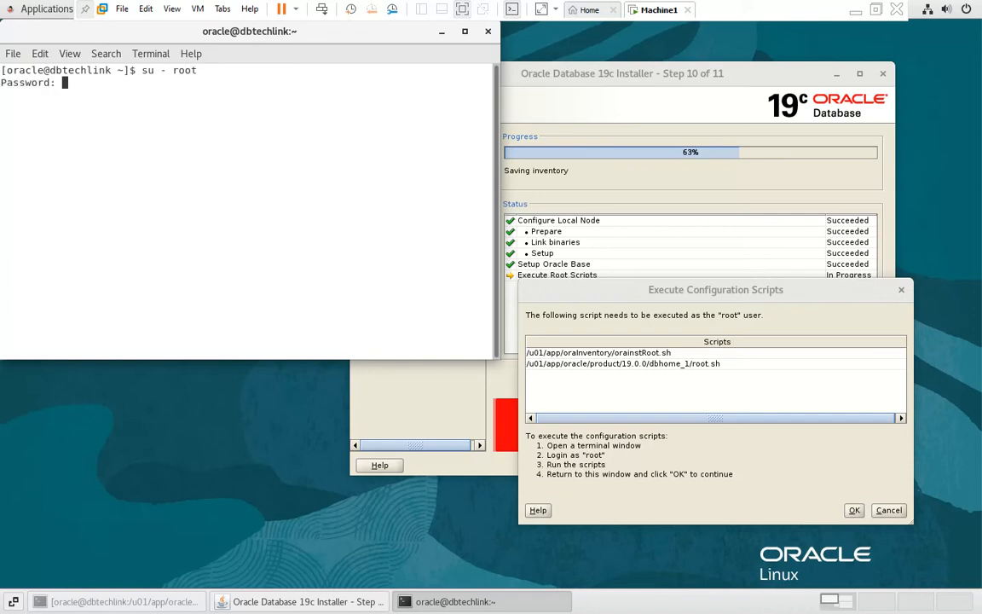
pyautogui.press('Return')
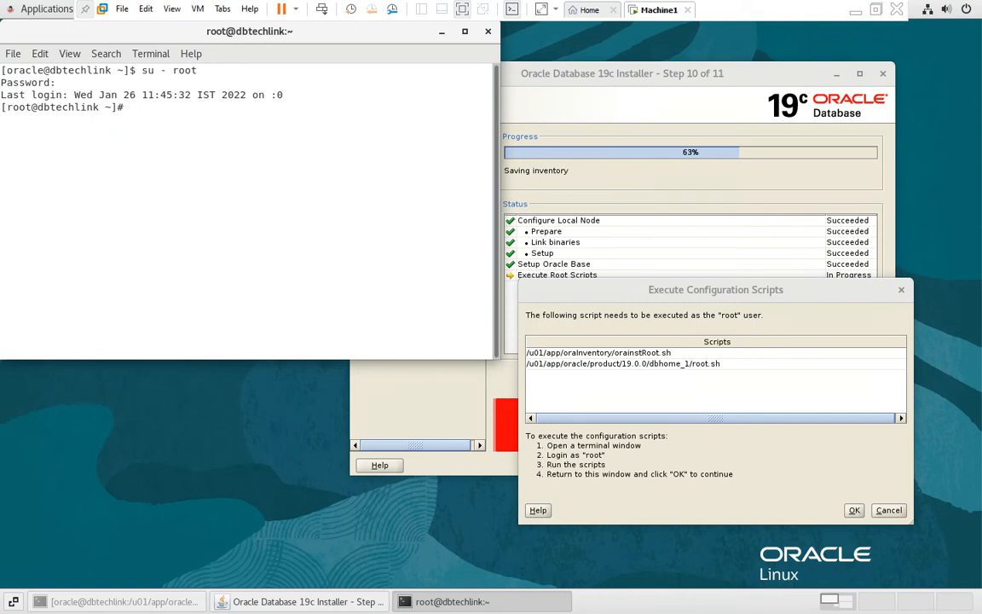
# Step: Copy the orainstRoot.sh path from the dialog and run it in the root terminal
pyautogui.press('Return')
pyautogui.press('Return')
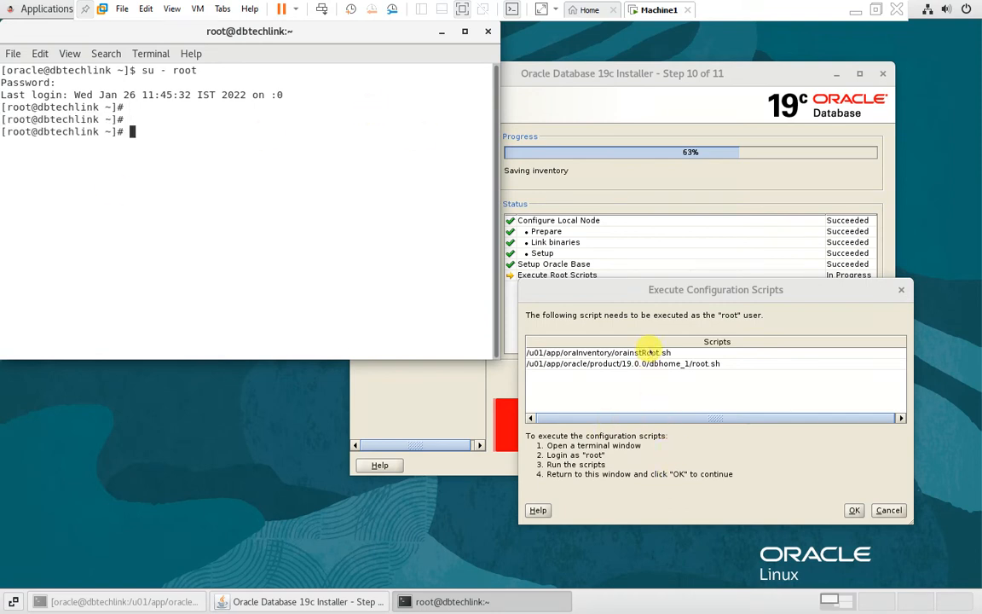
pyautogui.tripleClick(650, 353)
pyautogui.click(204, 204)
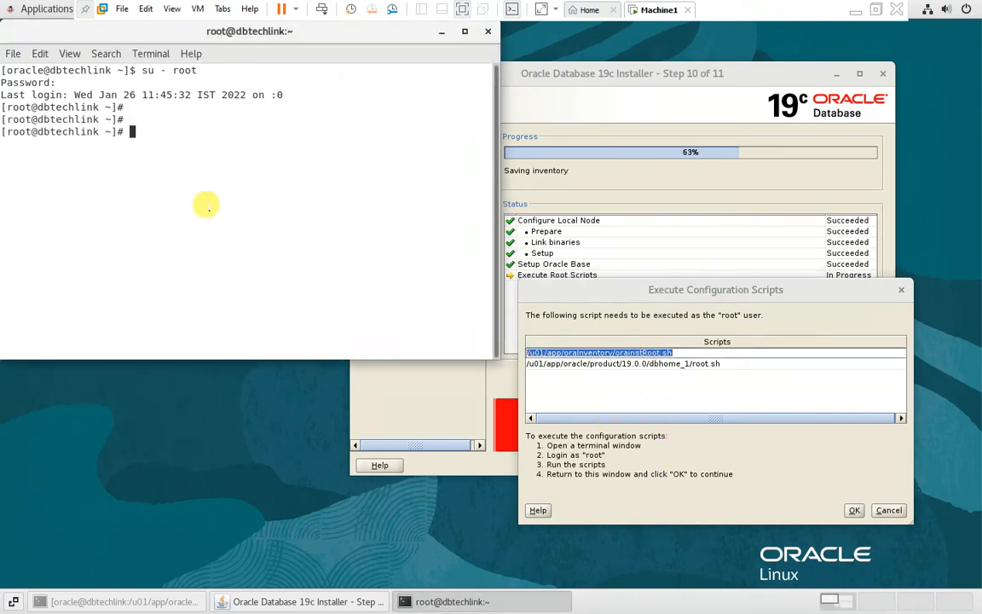
pyautogui.middleClick(205, 204)
pyautogui.press('Return')
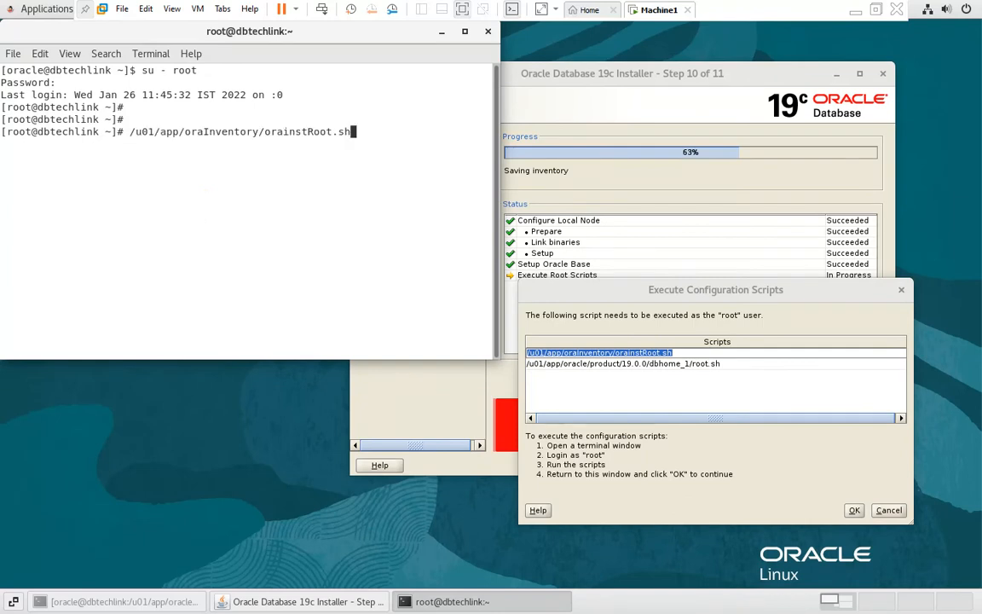
# Step: Copy and run root.sh as root, accepting the default /usr/local/bin directory
pyautogui.tripleClick(622, 363)
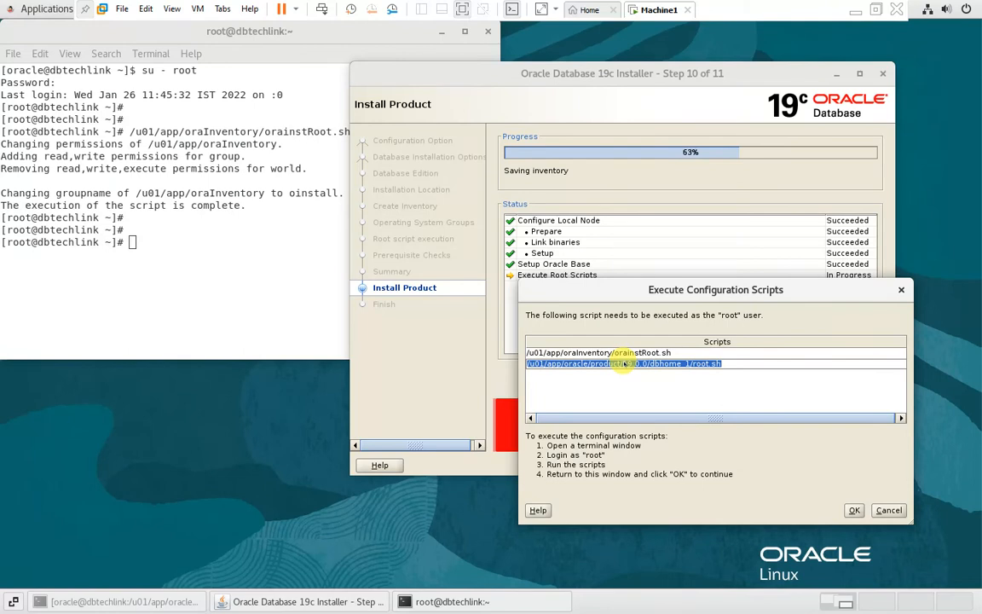
pyautogui.click(195, 259)
pyautogui.middleClick(197, 260)
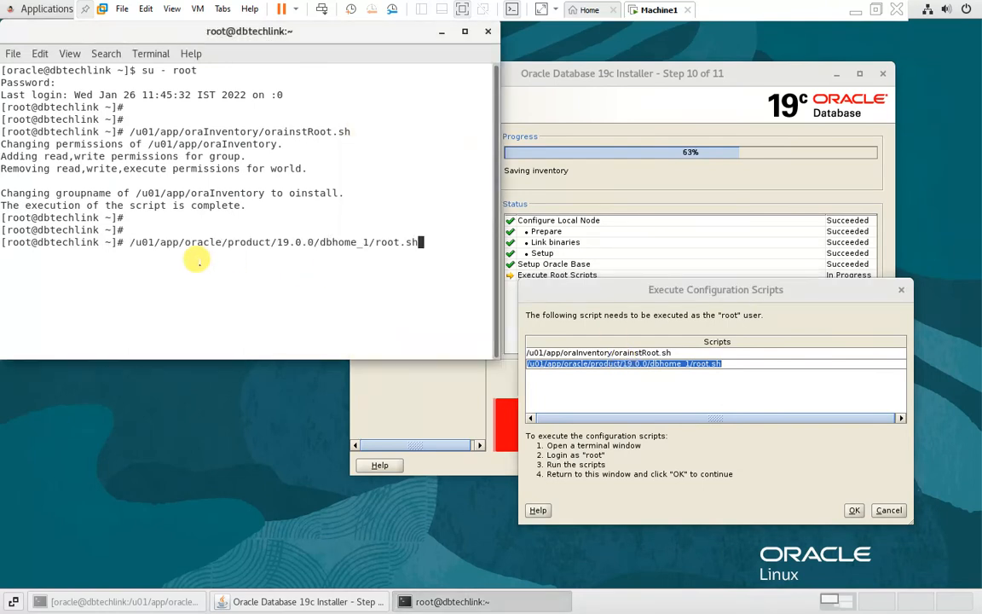
pyautogui.press('Return')
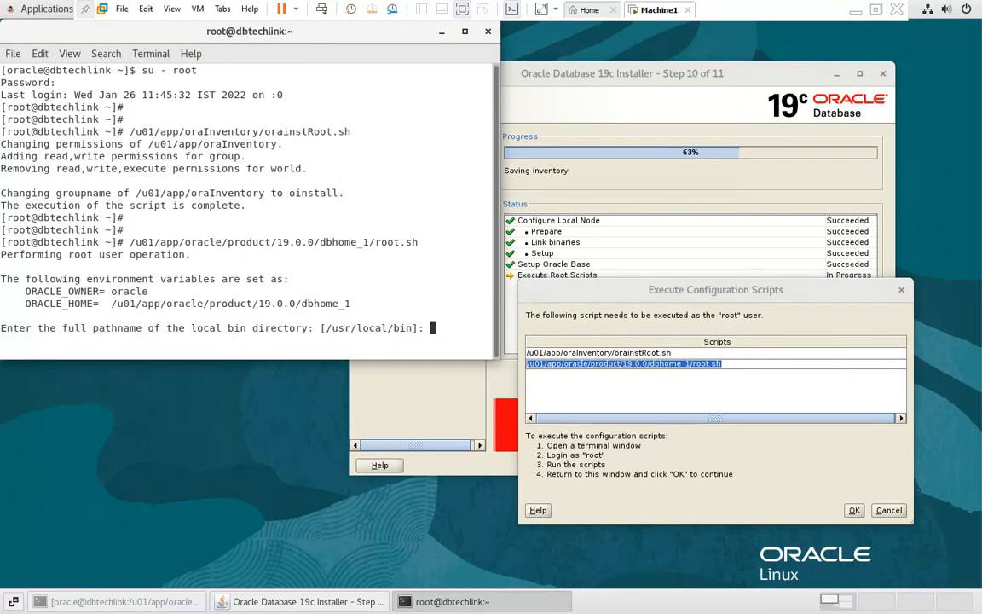
pyautogui.press('Return')
# Step: Exit the root session with exit twice
pyautogui.press('Return')
pyautogui.press('Return')
pyautogui.write('exit')
pyautogui.press('Return')
pyautogui.press('Return')
pyautogui.write('ex')
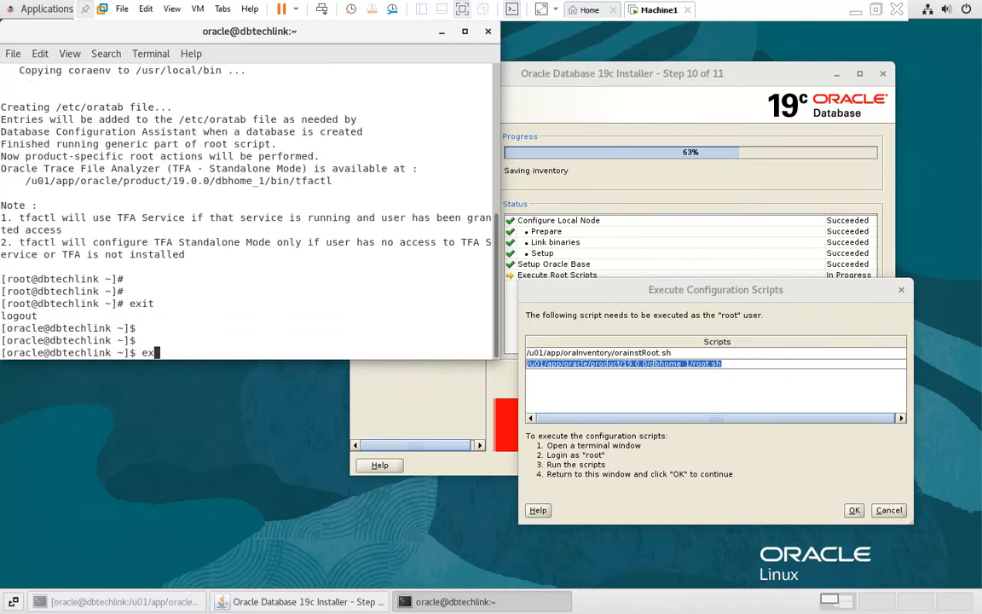
pyautogui.write('it')
pyautogui.press('Return')
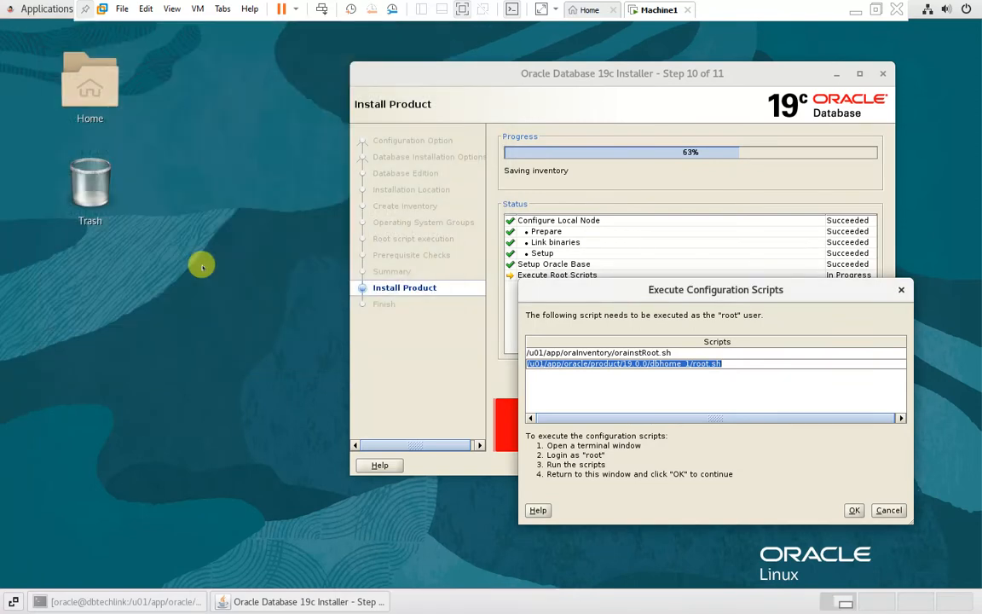
# Step: Confirm the root scripts ran, close the finished installer, and return to the oracle terminal
pyautogui.click(853, 510)
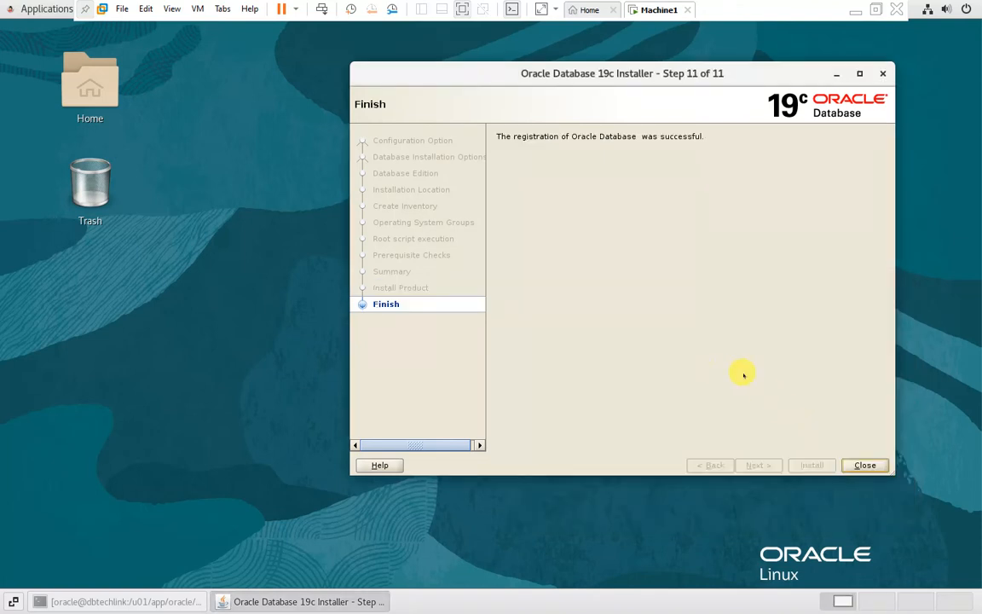
pyautogui.click(864, 465)
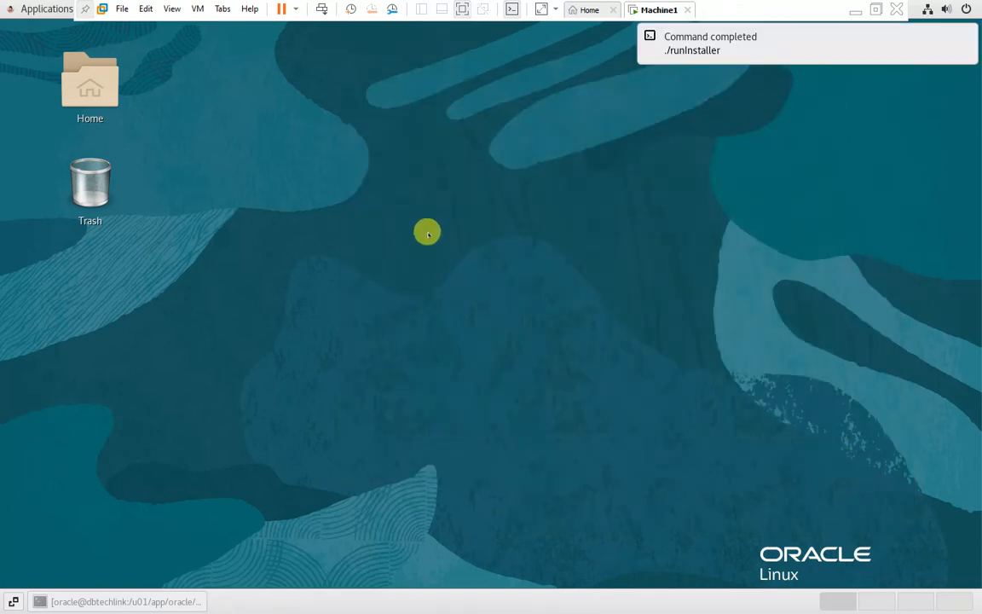
pyautogui.click(165, 602)
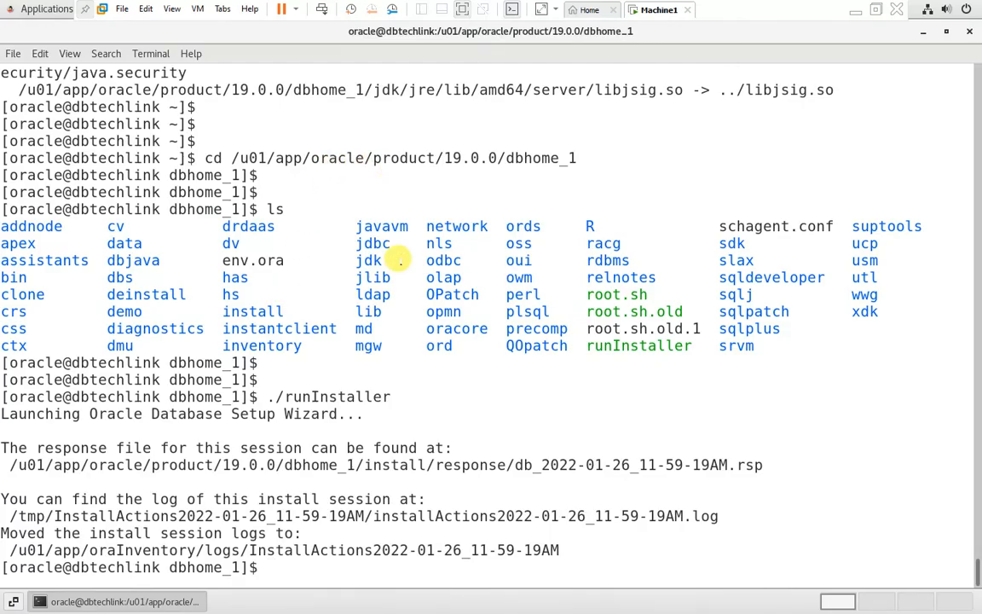
# Step: Go to the home directory, clear the screen and try sqlplus, which reports command not found
pyautogui.press('Return')
pyautogui.press('Return')
pyautogui.press('Return')
pyautogui.write('cd')
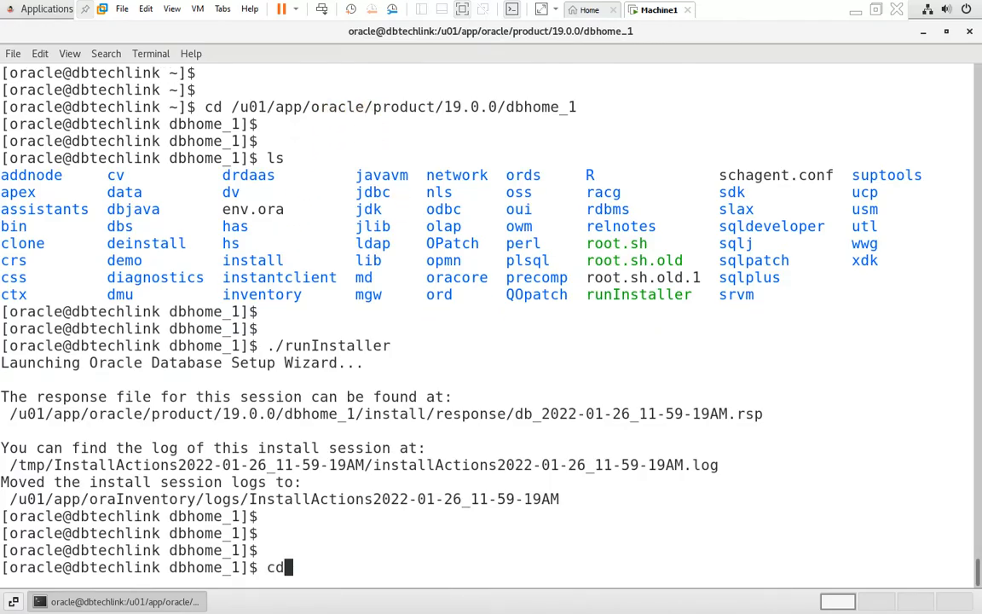
pyautogui.press('Return')
pyautogui.press('Return')
pyautogui.press('Return')
pyautogui.press('Return')
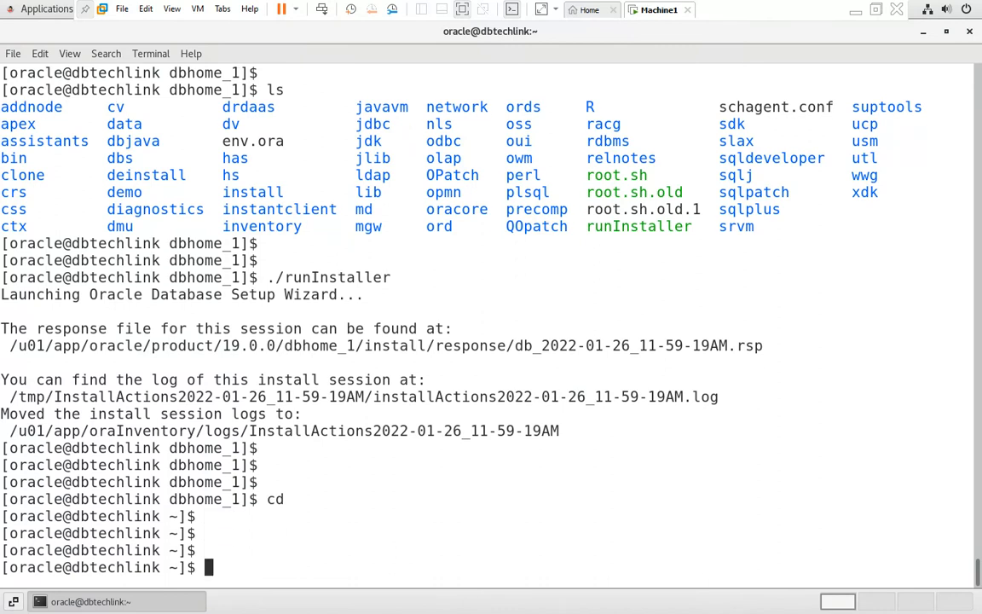
pyautogui.write('clear')
pyautogui.press('Return')
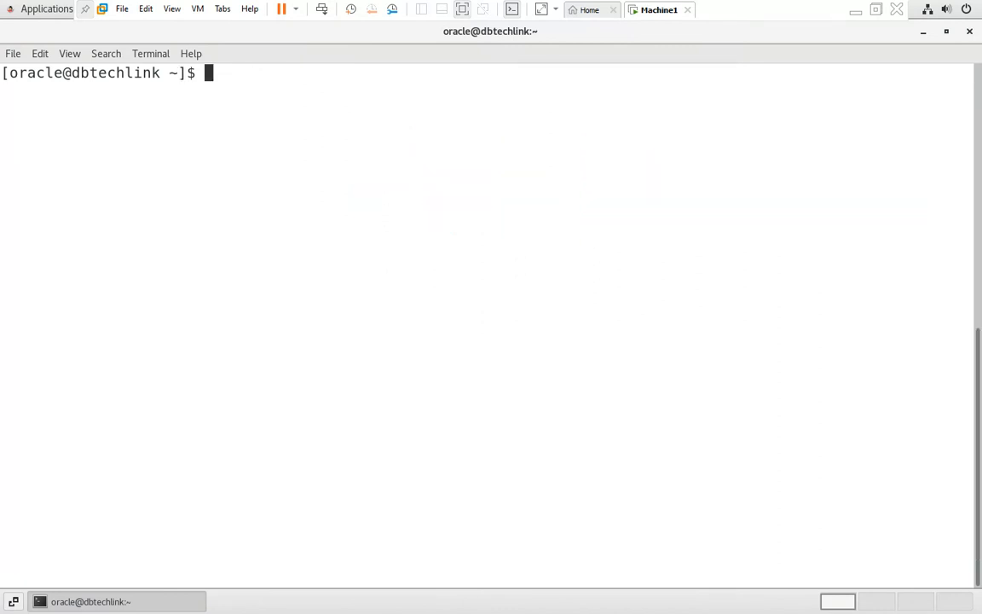
pyautogui.write('sqlplus')
pyautogui.press('Return')
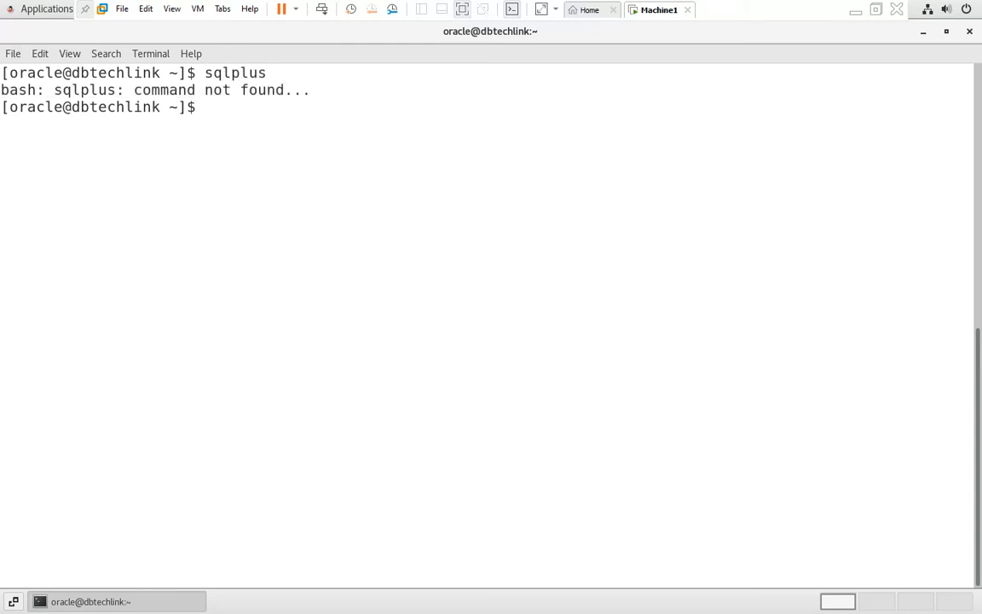
pyautogui.press('Return')
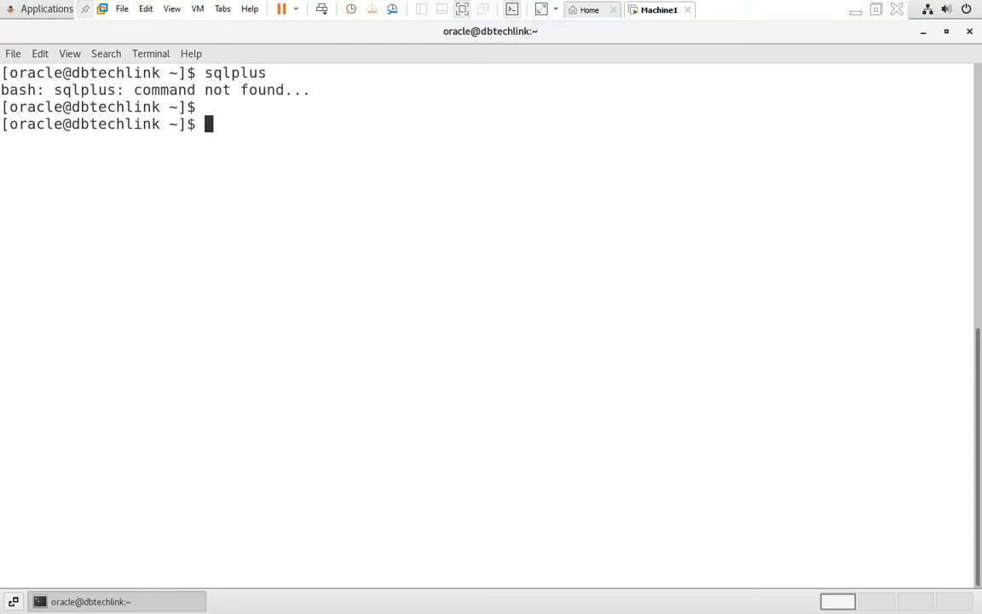
# Step: In the Notepad++ notes, highlight the /home/oracle/.bash_profile path, then return to the VM terminal
pyautogui.click(855, 12)
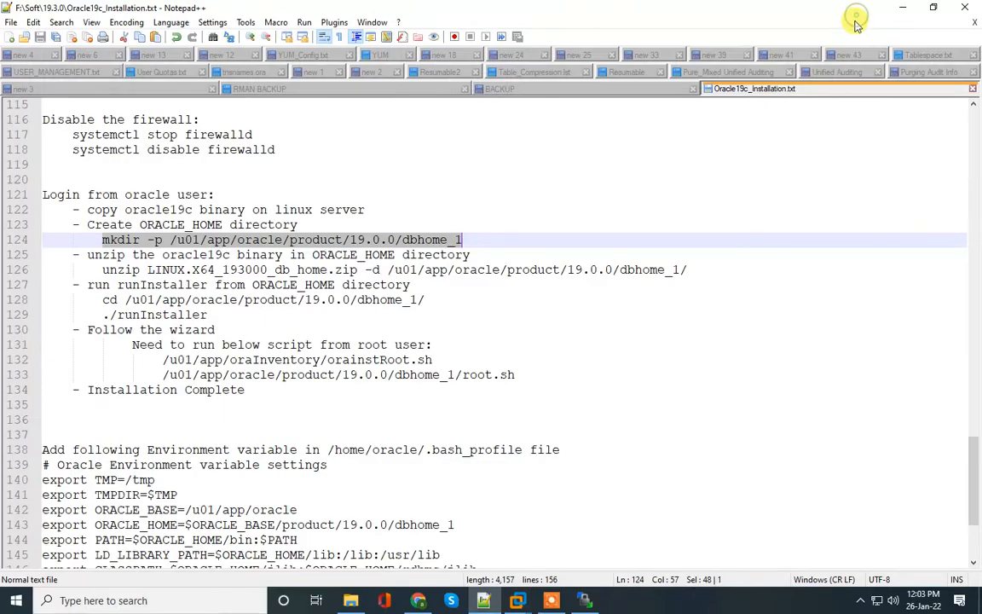
pyautogui.scroll(-1, 163, 404)
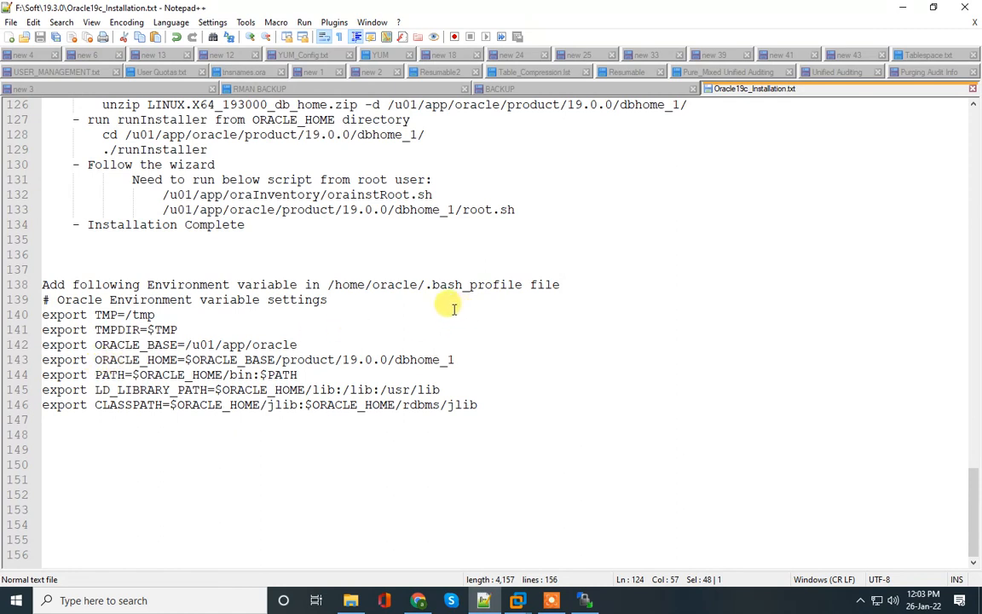
pyautogui.moveTo(430, 284); pyautogui.dragTo(523, 285)
pyautogui.hotkey('ctrl', 'c')
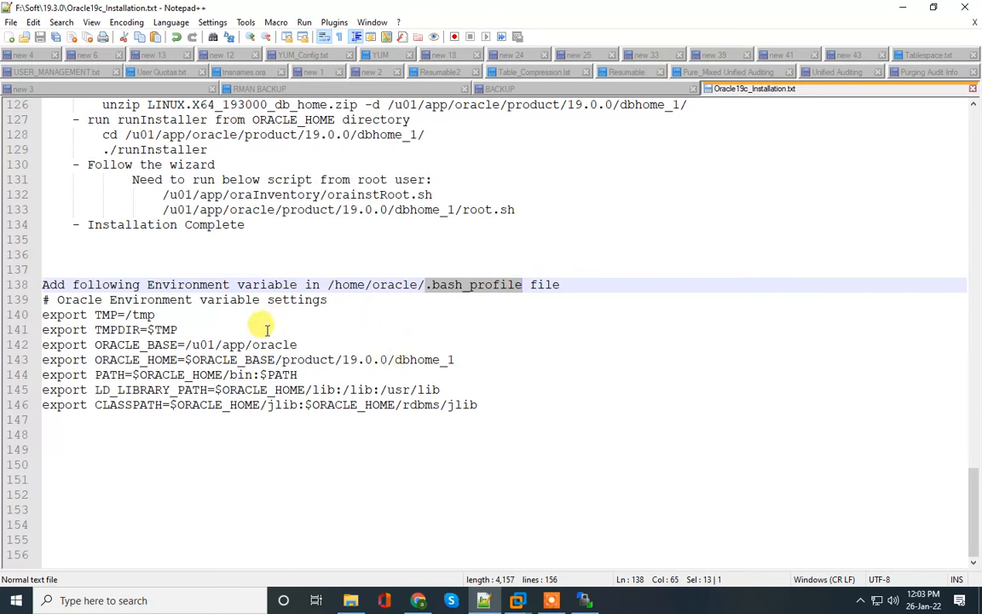
pyautogui.moveTo(329, 285); pyautogui.dragTo(528, 286)
pyautogui.moveTo(551, 600)
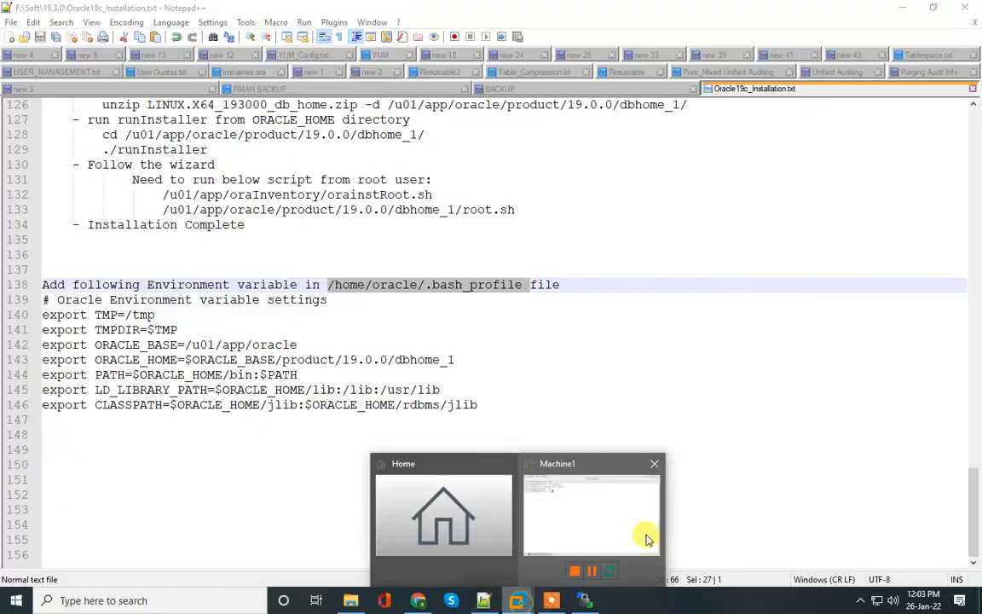
pyautogui.click(642, 535)
# Step: Check the home directory with pwd and ls -la, then open .bash_profile in vi with new blank lines
pyautogui.write('pwd')
pyautogui.press('Return')
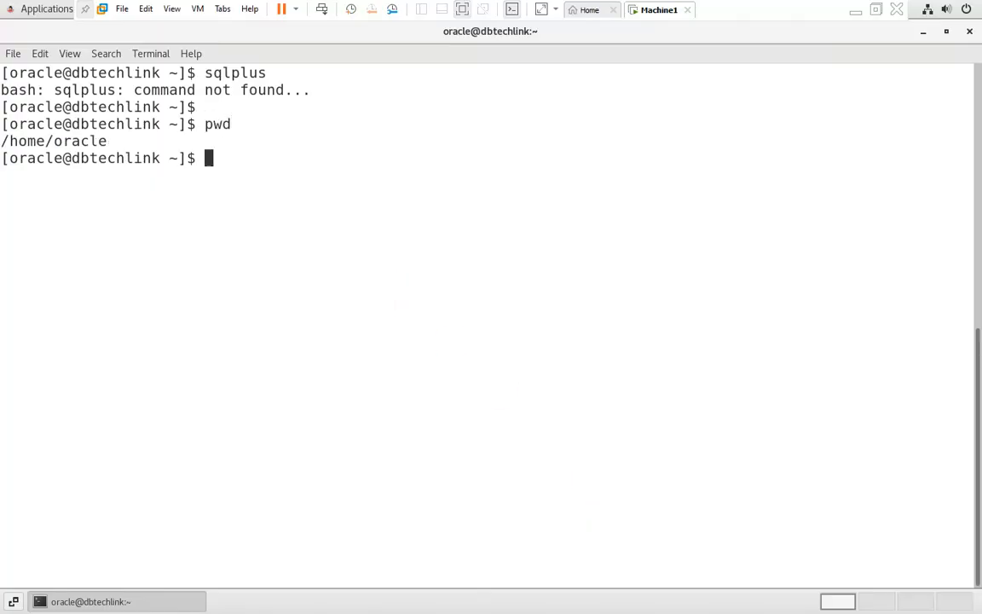
pyautogui.write('ls -la')
pyautogui.press('Return')
pyautogui.press('Return')
pyautogui.write('vi')
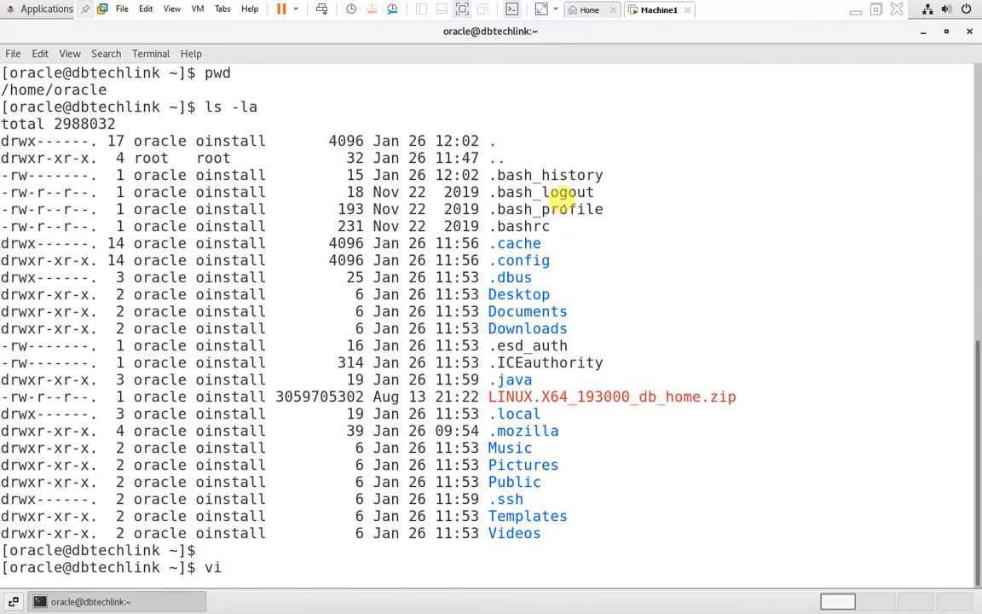
pyautogui.doubleClick(533, 209)
pyautogui.middleClick(672, 262)
pyautogui.press('Return')
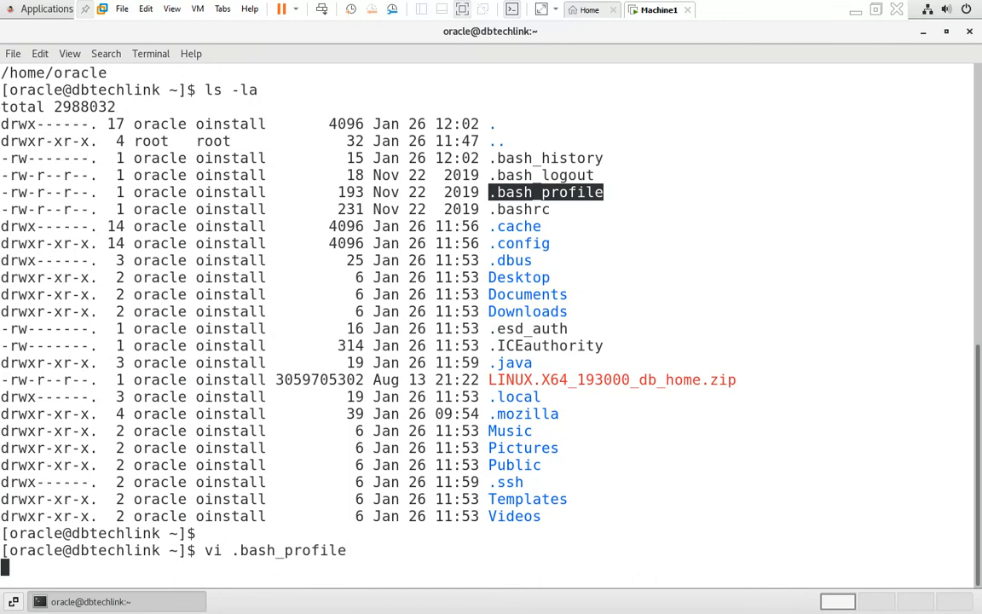
pyautogui.press('Down')
pyautogui.press('Down')
pyautogui.press('Down')
pyautogui.press('Down')
pyautogui.press('Down')
pyautogui.press('Down')
pyautogui.press('Down')
pyautogui.press('Down')
pyautogui.press('Down')
pyautogui.press('Down')
pyautogui.press('Down')
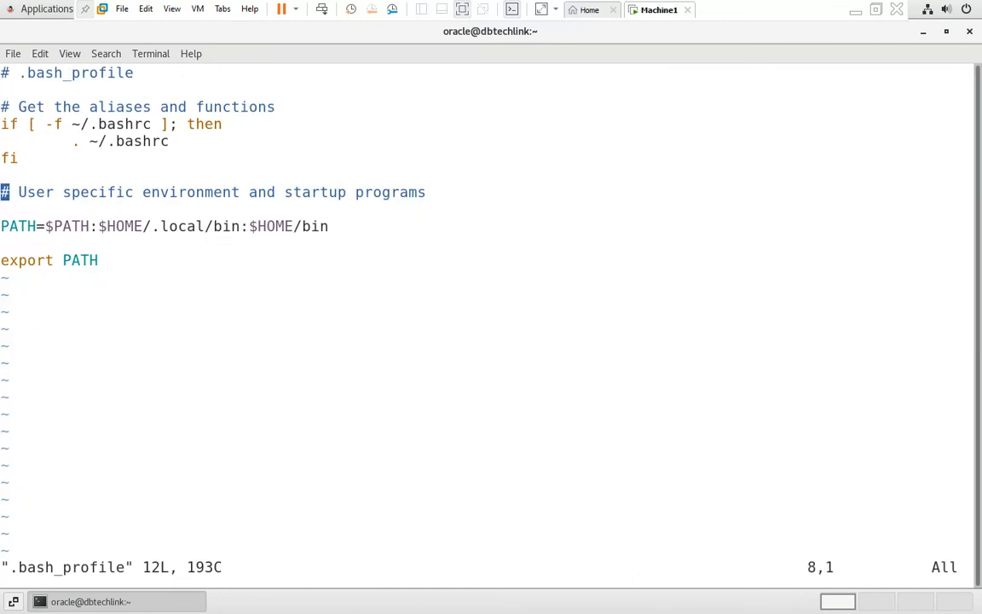
pyautogui.press('o')
pyautogui.press('Return')
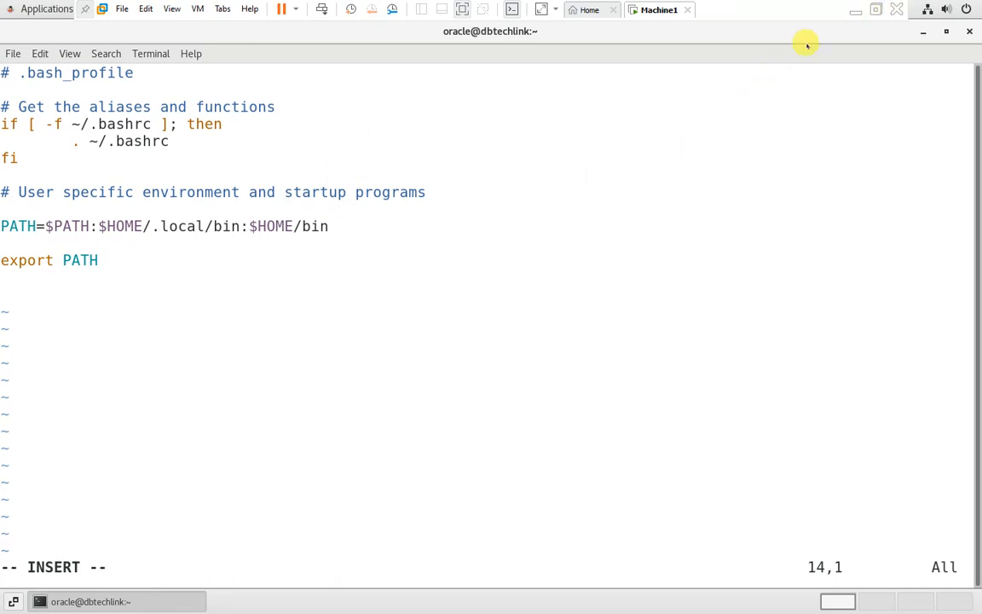
# Step: Copy the Oracle environment lines 139–146 from the notes and paste them into the profile
pyautogui.click(854, 12)
pyautogui.moveTo(43, 300); pyautogui.dragTo(492, 404)
pyautogui.hotkey('ctrl', 'c')
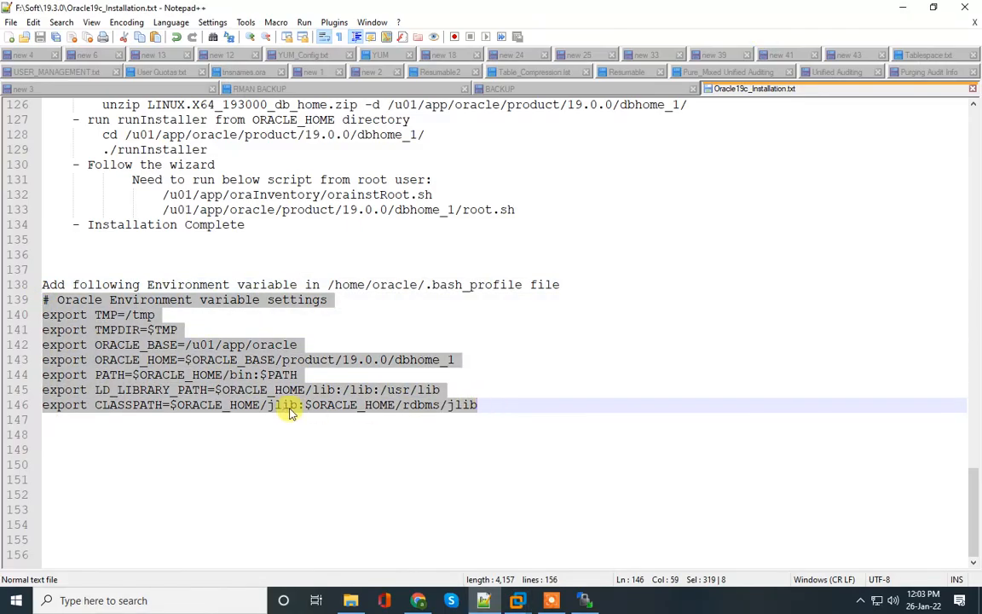
pyautogui.moveTo(518, 601)
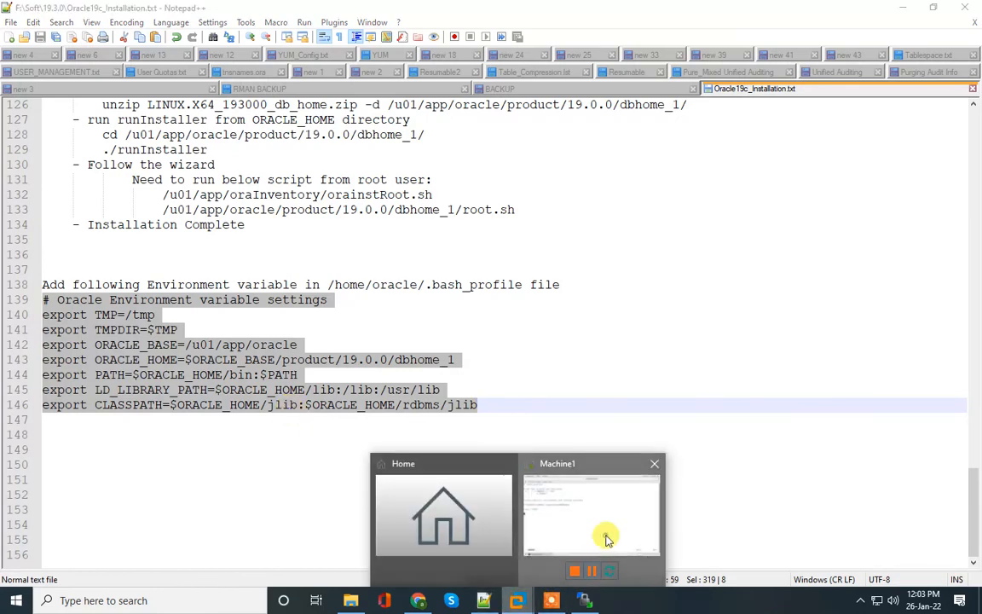
pyautogui.click(614, 537)
pyautogui.rightClick(115, 322)
pyautogui.click(141, 375)
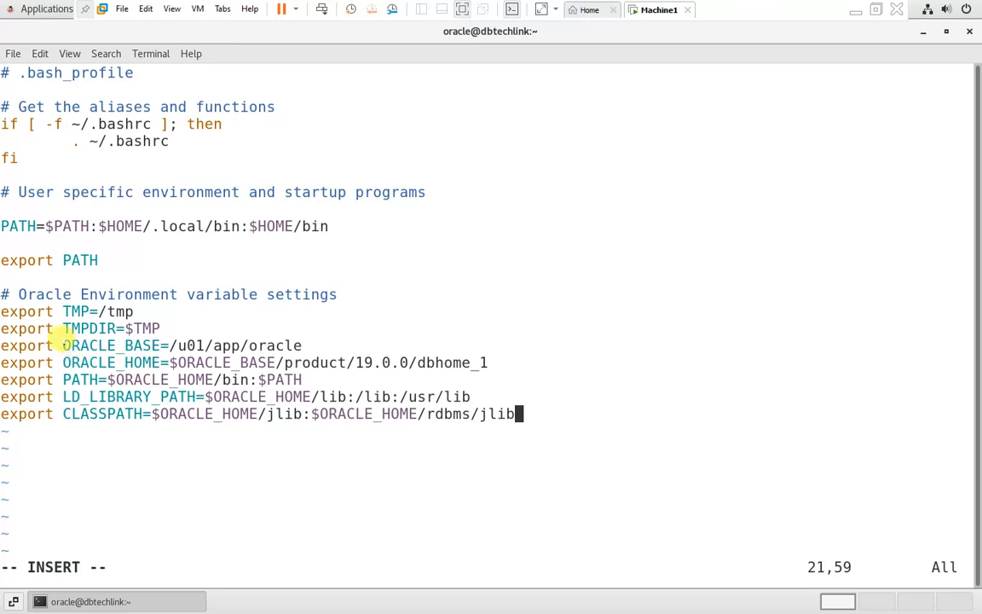
# Step: Point out ORACLE_BASE and ORACLE_HOME, then save the profile and quit vi with :wq
pyautogui.moveTo(63, 346); pyautogui.dragTo(163, 345)
pyautogui.moveTo(71, 362); pyautogui.dragTo(95, 379)
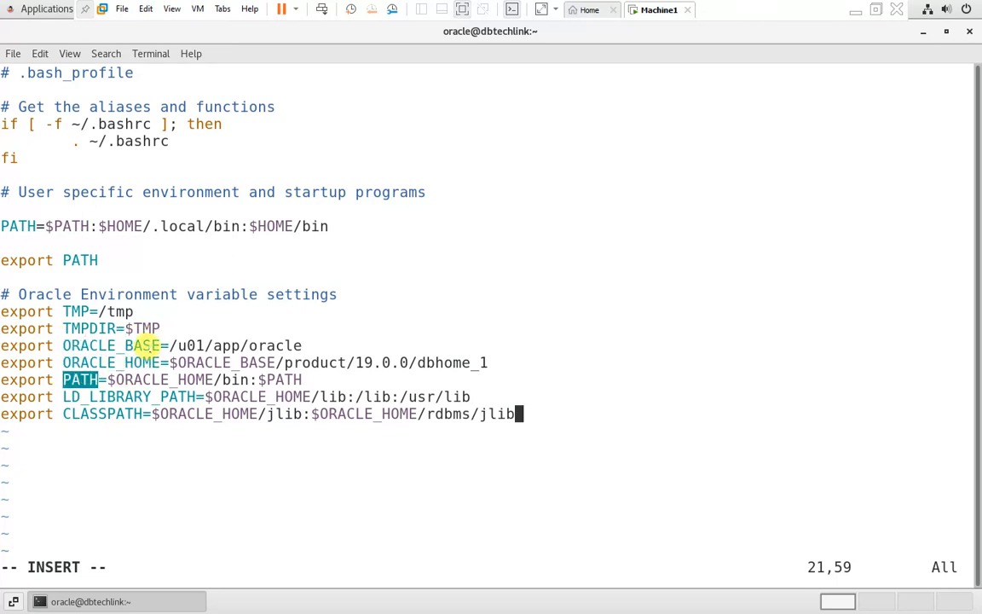
pyautogui.click(146, 346)
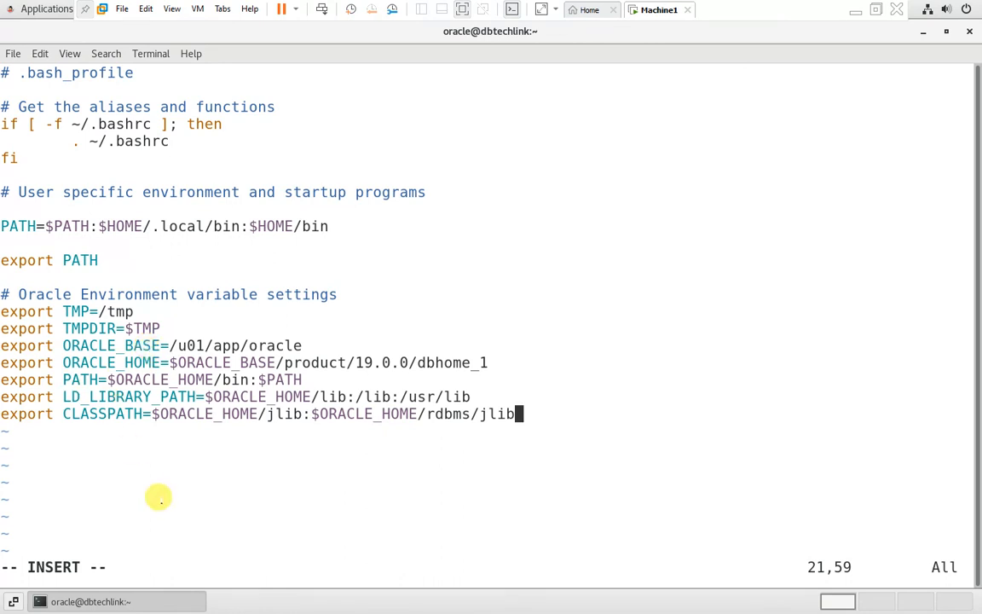
pyautogui.press('Escape')
pyautogui.write(':w')
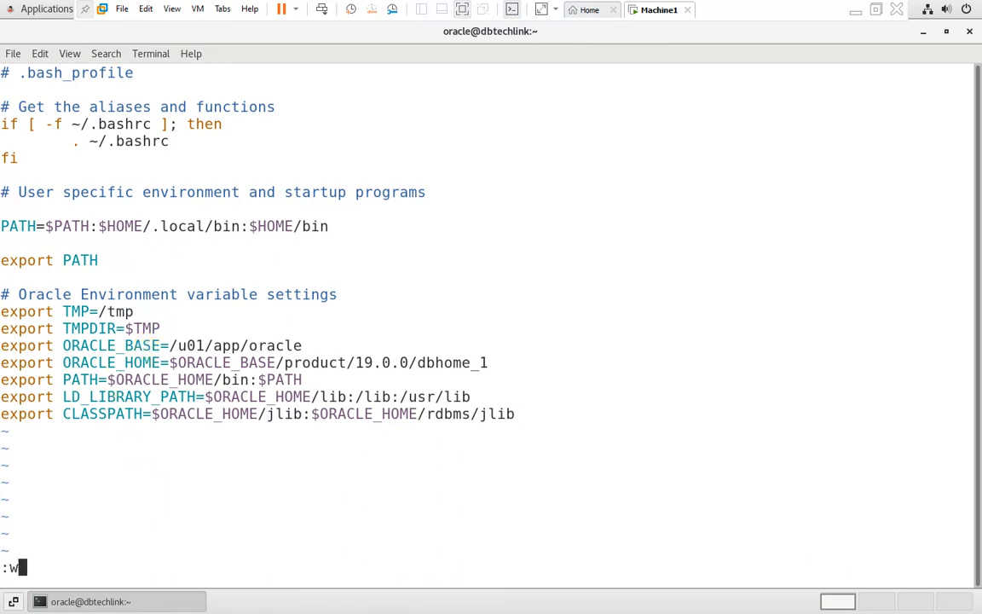
pyautogui.write('q')
pyautogui.press('Return')
pyautogui.press('Return')
pyautogui.press('Return')
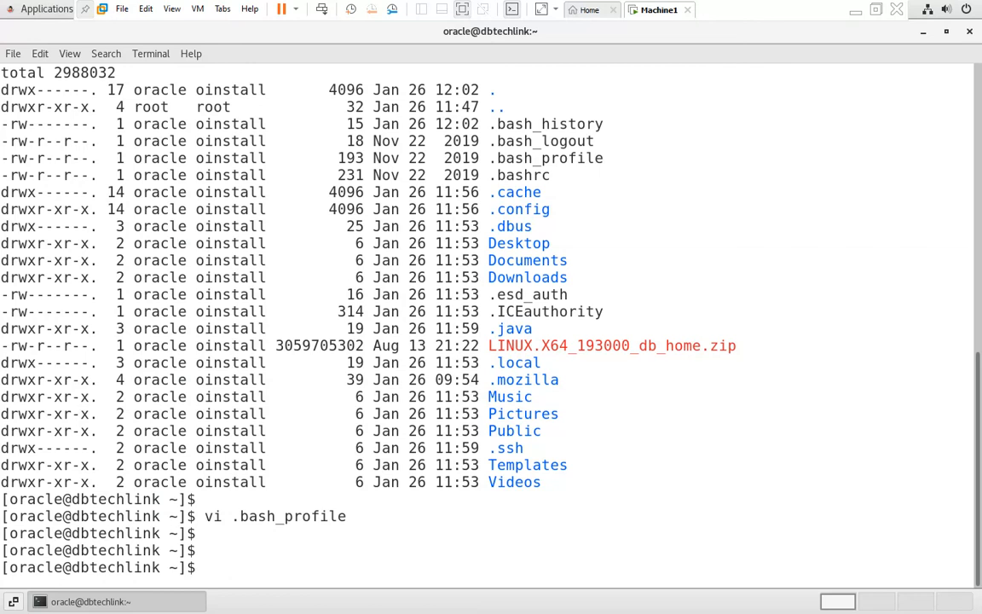
# Step: Source .bash_profile and confirm ORACLE_BASE and ORACLE_HOME with env|grep ORA
pyautogui.write('. .bash_profile')
pyautogui.press('Return')
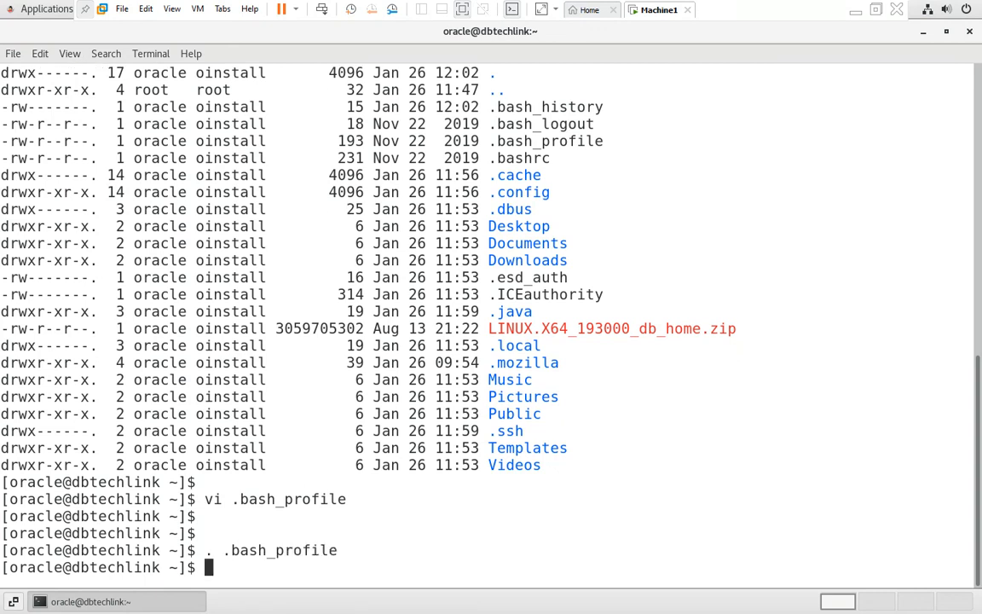
pyautogui.press('Return')
pyautogui.write('env|')
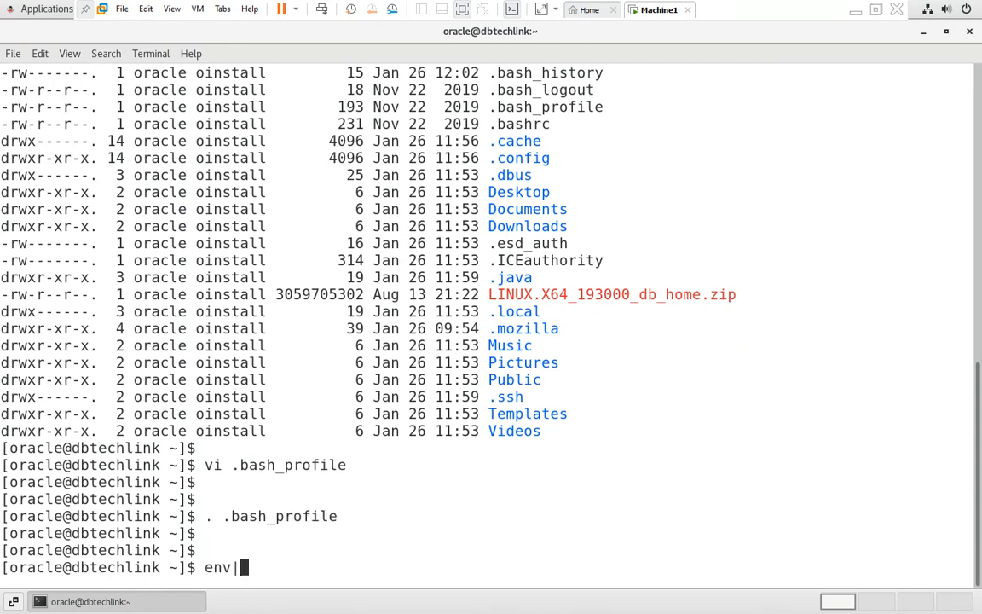
pyautogui.write('grep ORA')
pyautogui.press('Return')
pyautogui.press('Return')
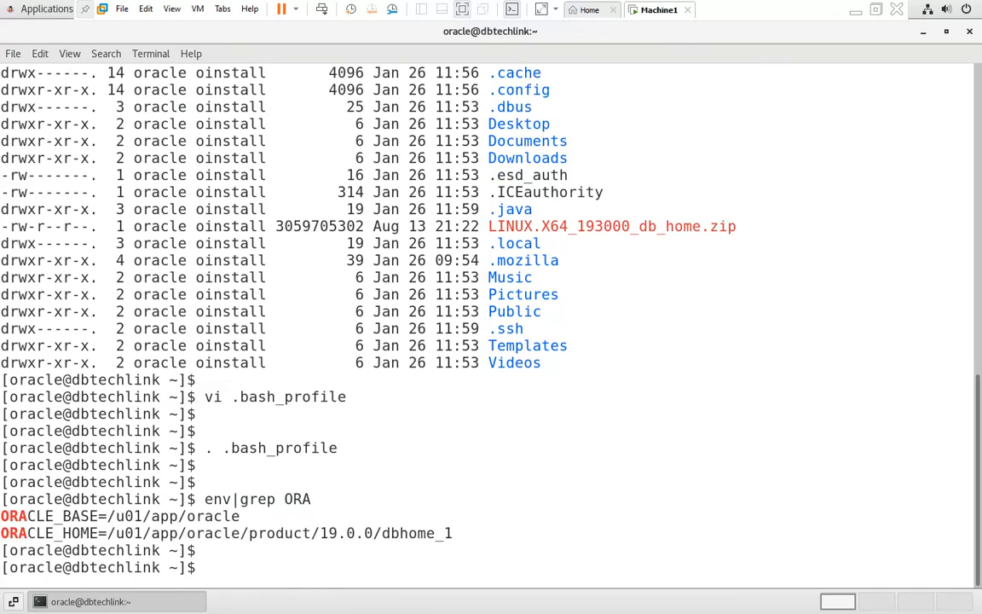
pyautogui.moveTo(3, 516); pyautogui.dragTo(134, 515)
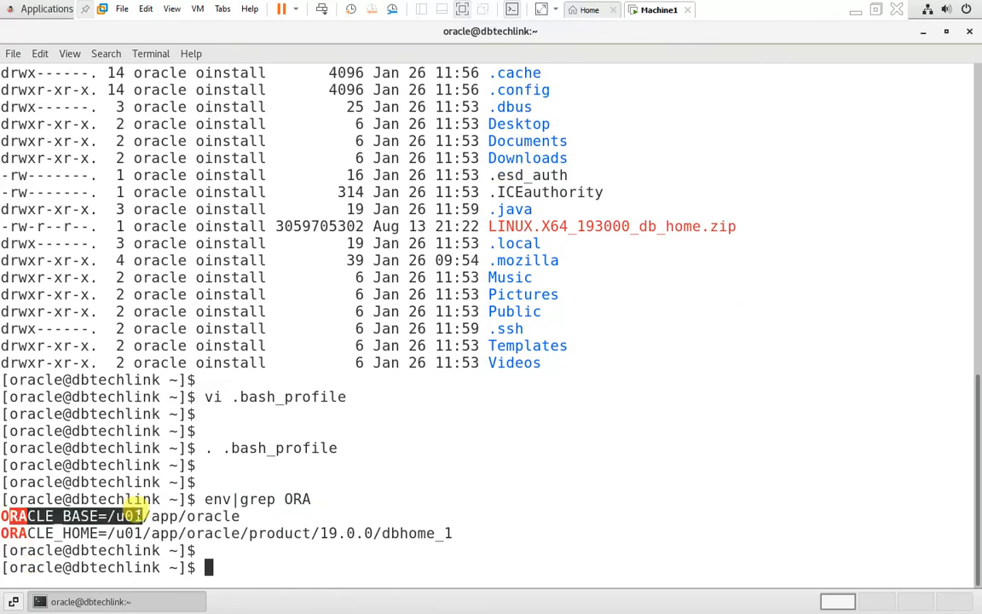
pyautogui.moveTo(63, 533); pyautogui.dragTo(181, 531)
pyautogui.click(232, 532)
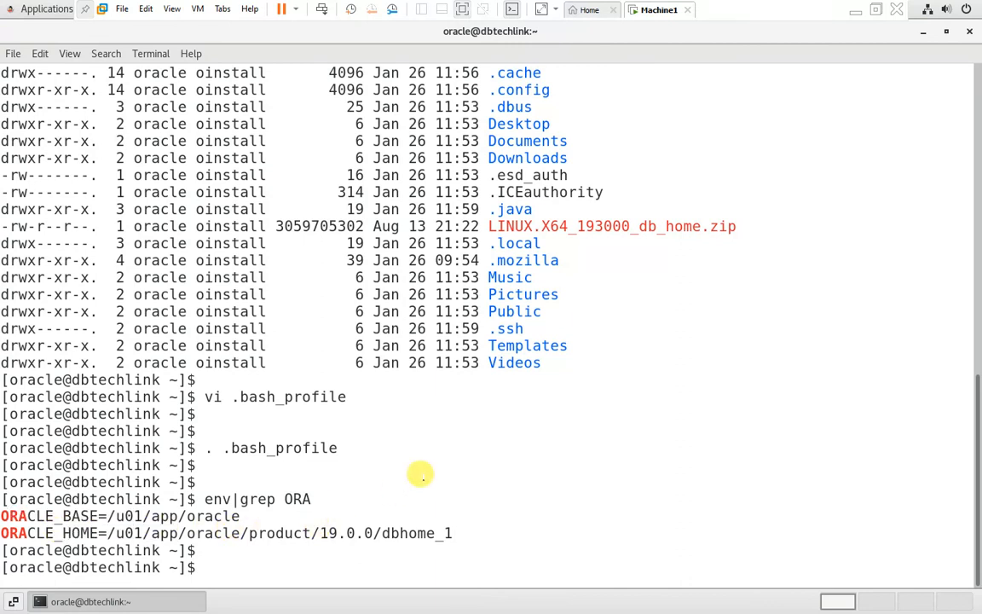
pyautogui.press('Return')
# Step: Launch sqlplus to see the 19c banner, then cancel the user-name prompt with Ctrl+C
pyautogui.write('sqlplus')
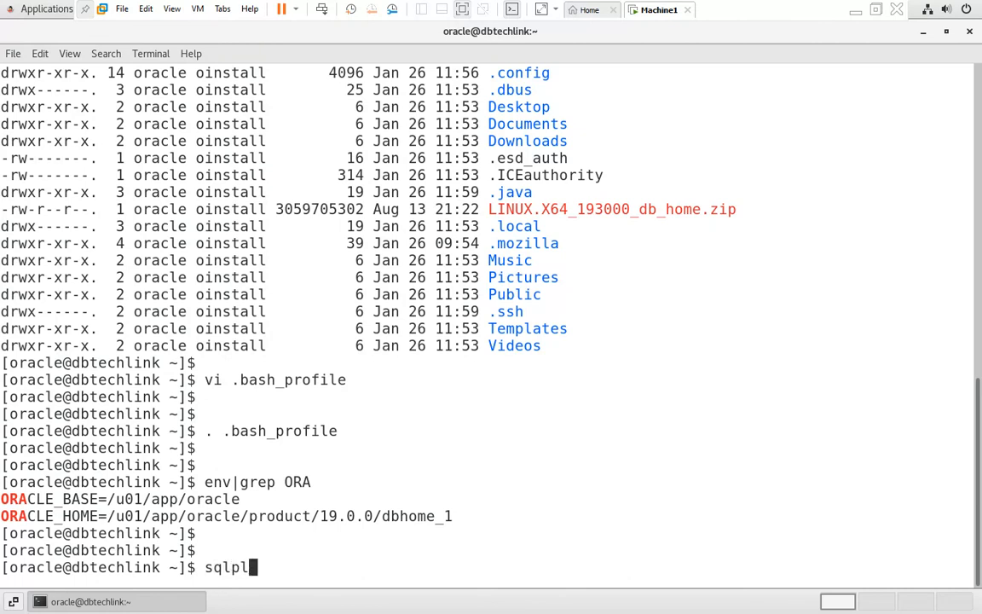
pyautogui.press('Return')
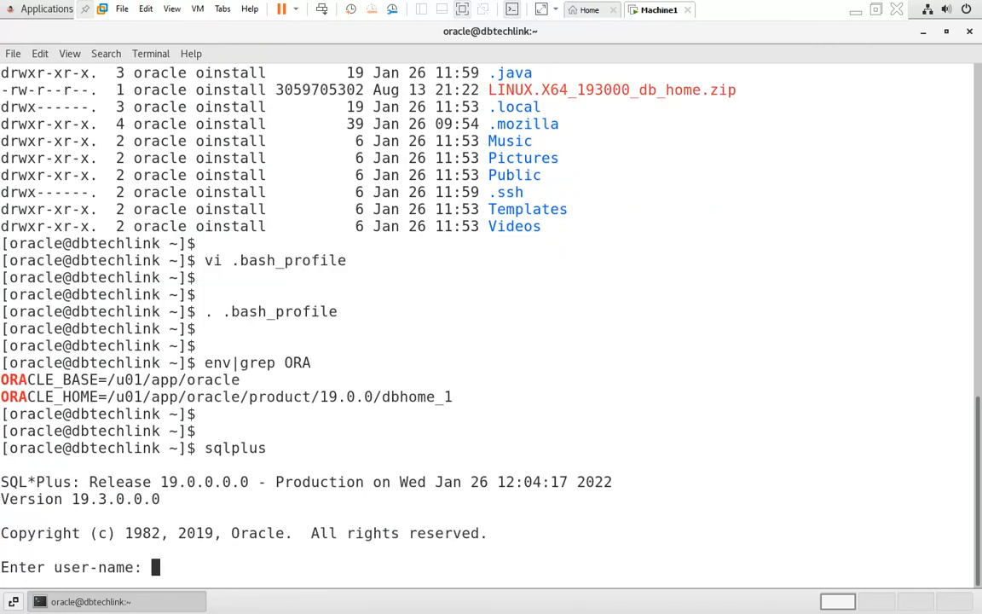
pyautogui.hotkey('ctrl', 'c')
pyautogui.press('Return')
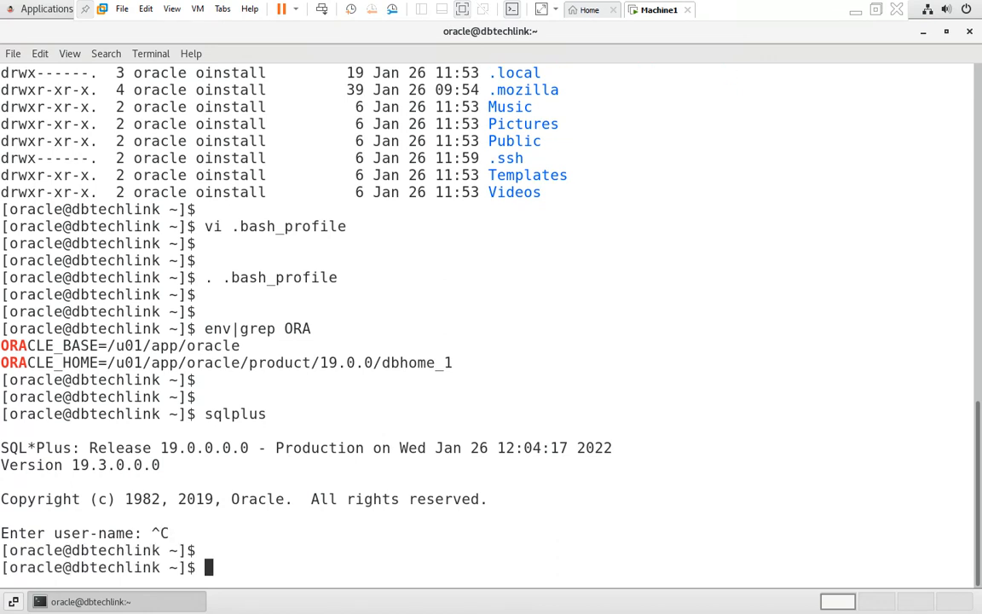
pyautogui.press('Return')
pyautogui.press('Return')
# Step: Minimize the VM and deselect the environment lines at line 146 in the Notepad++ notes
pyautogui.click(856, 11)
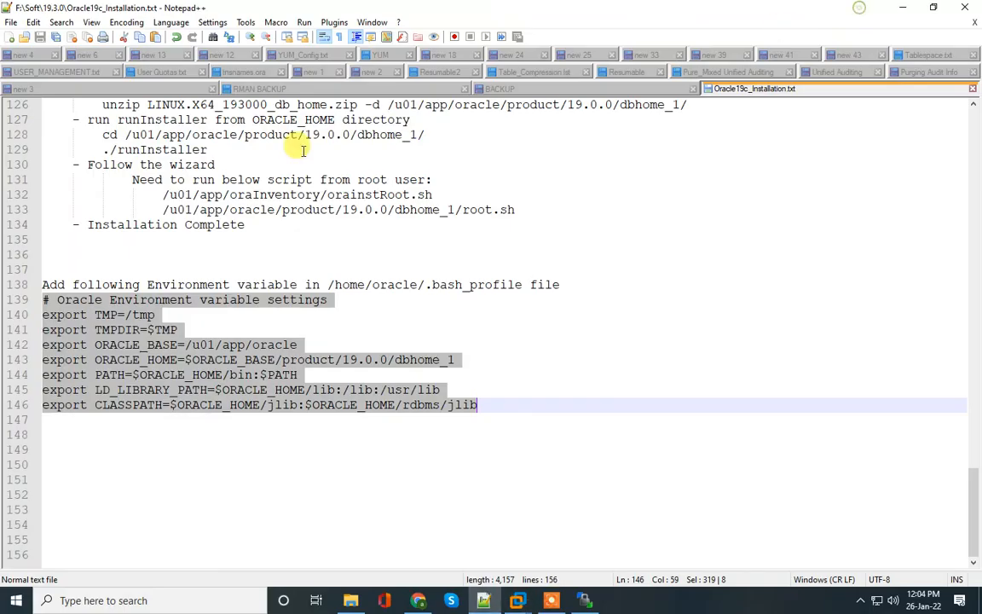
pyautogui.click(507, 406)
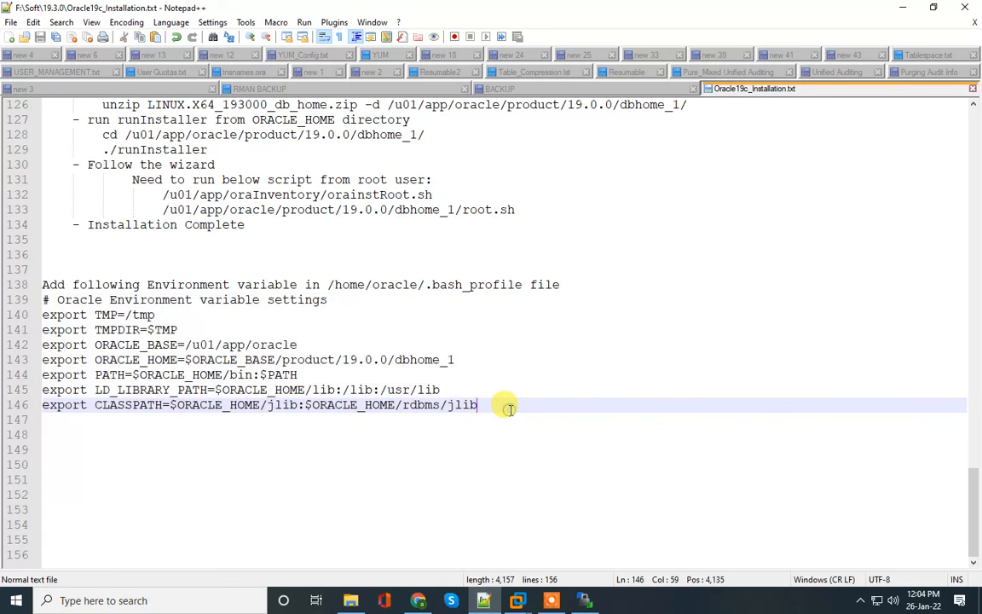